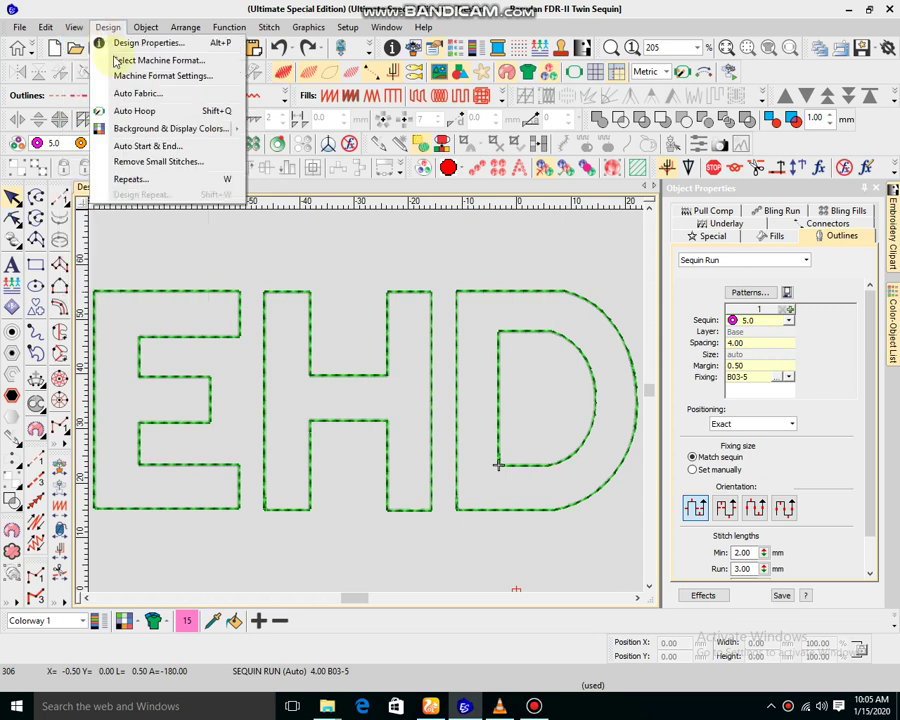
Step: Set the design's machine format to Barudan FDR-II Twin Sequin
click(100, 61)
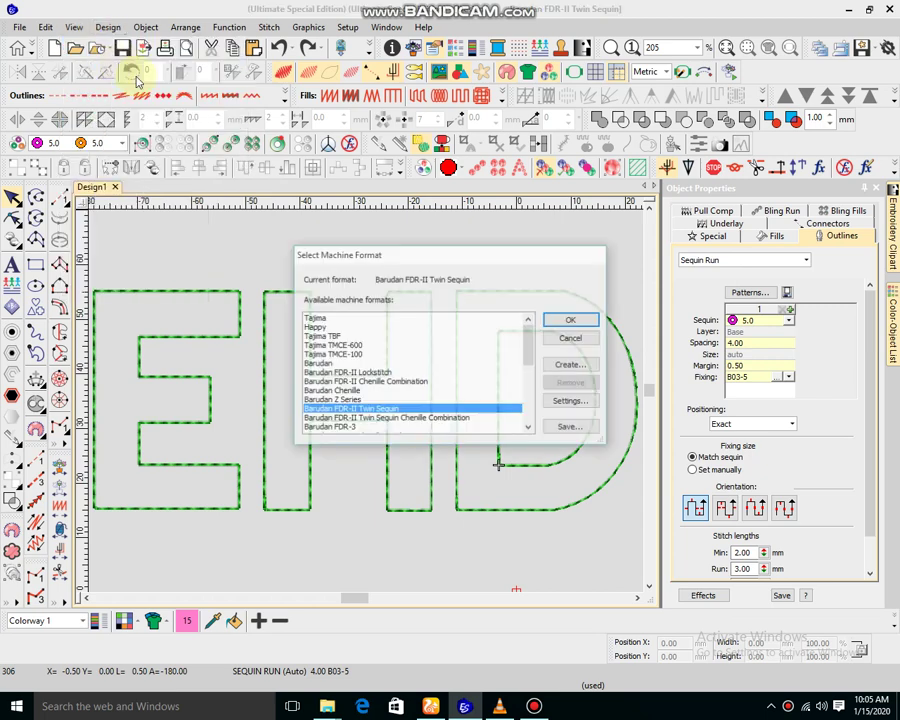
click(363, 418)
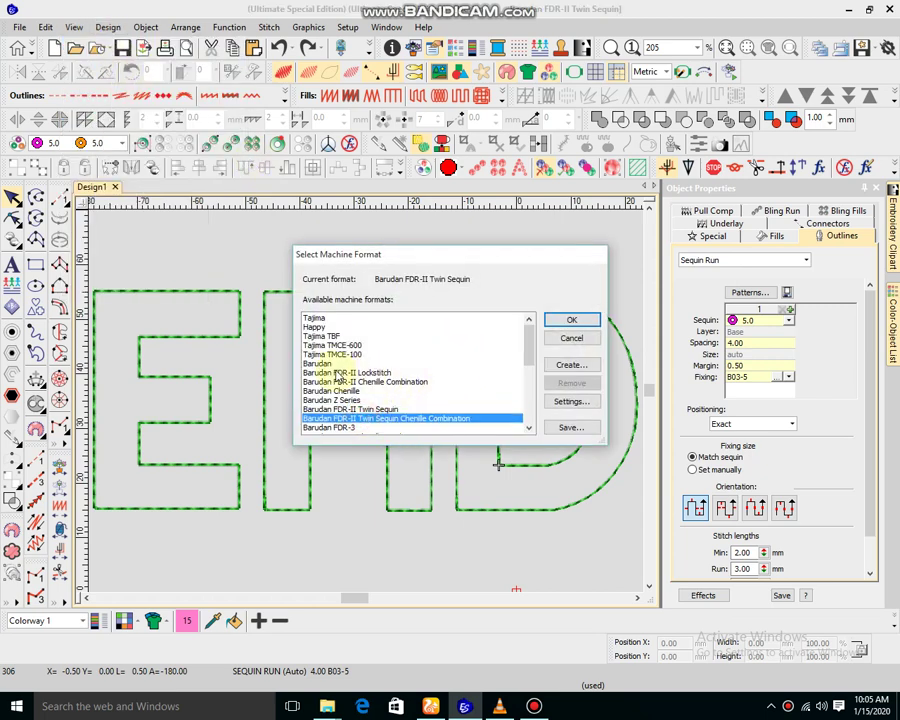
click(315, 345)
click(315, 317)
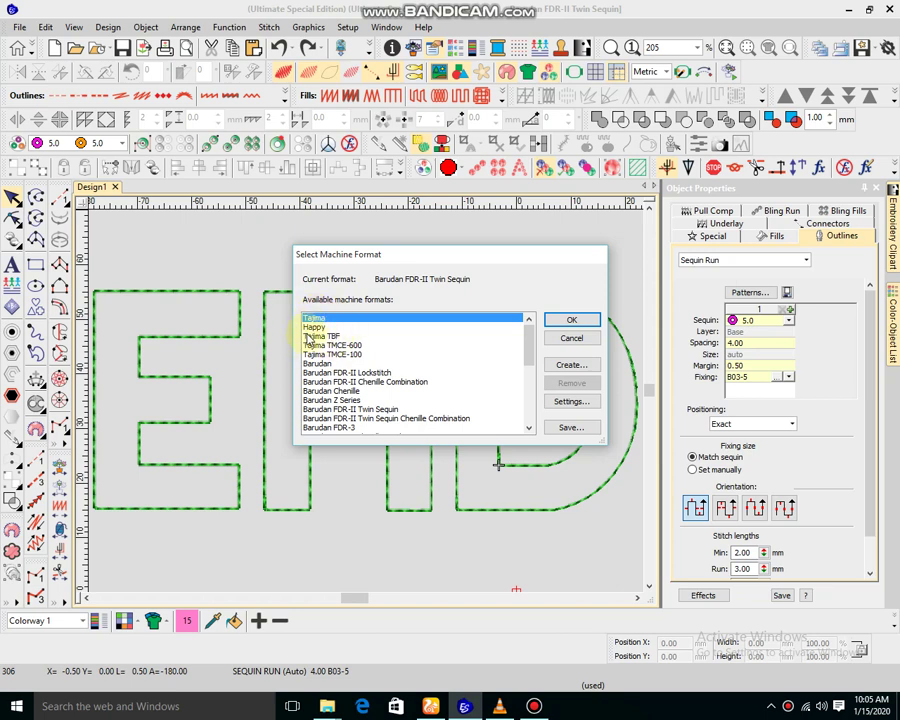
click(357, 410)
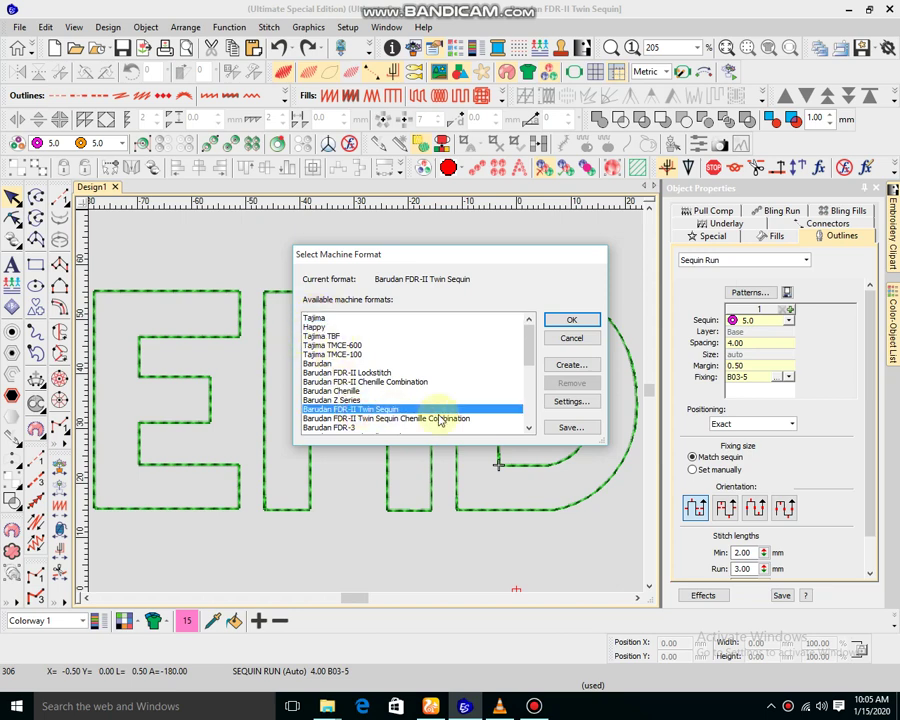
click(574, 322)
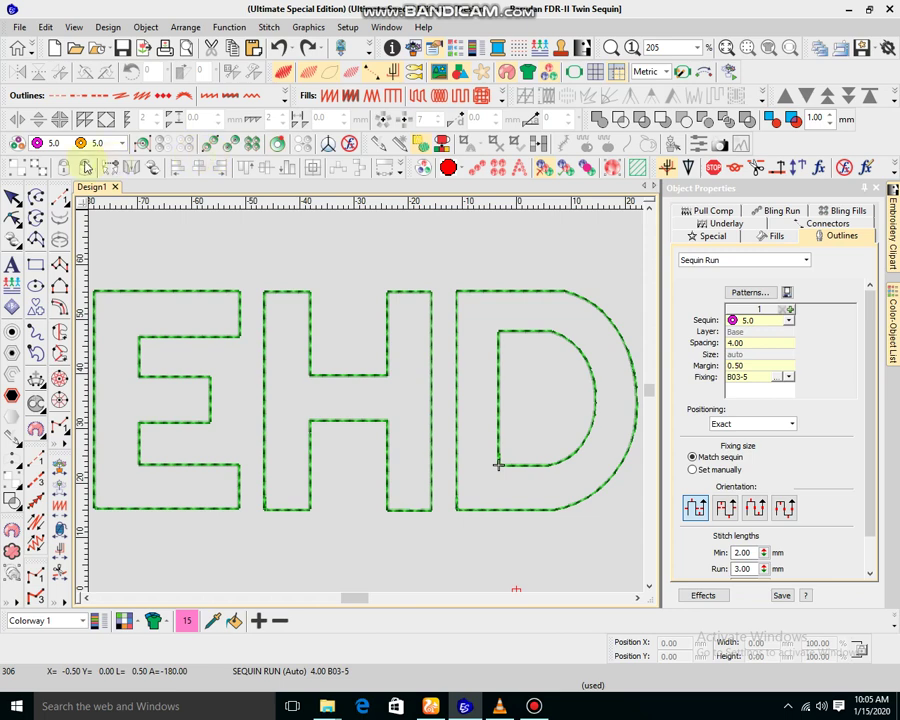
Step: Delete the second sequin group, holding the 3.0 mm and 6.8 mm sequins, from the sequin palette
click(18, 145)
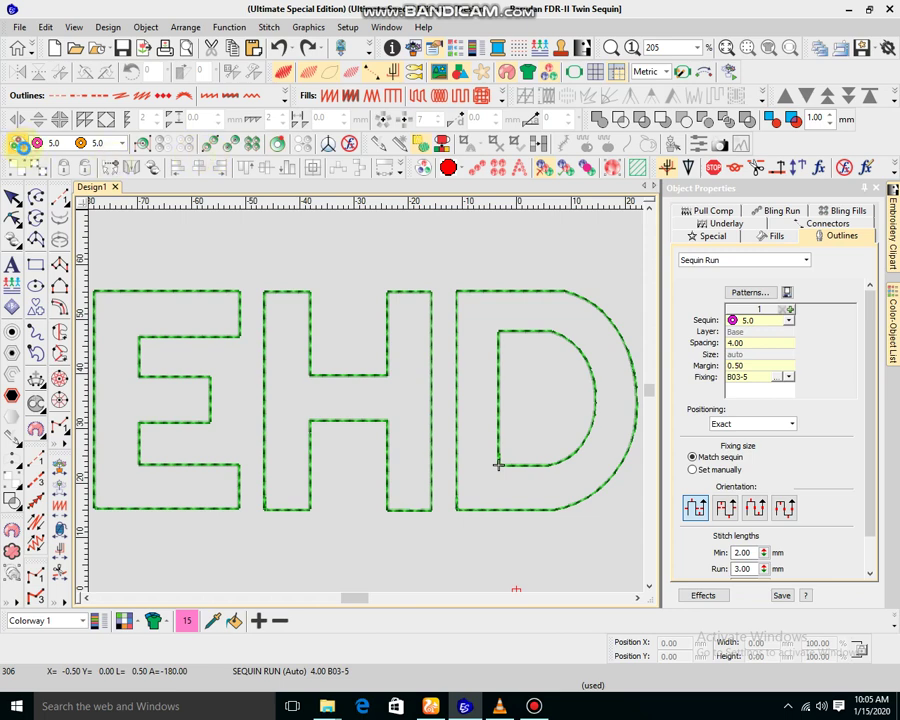
click(20, 145)
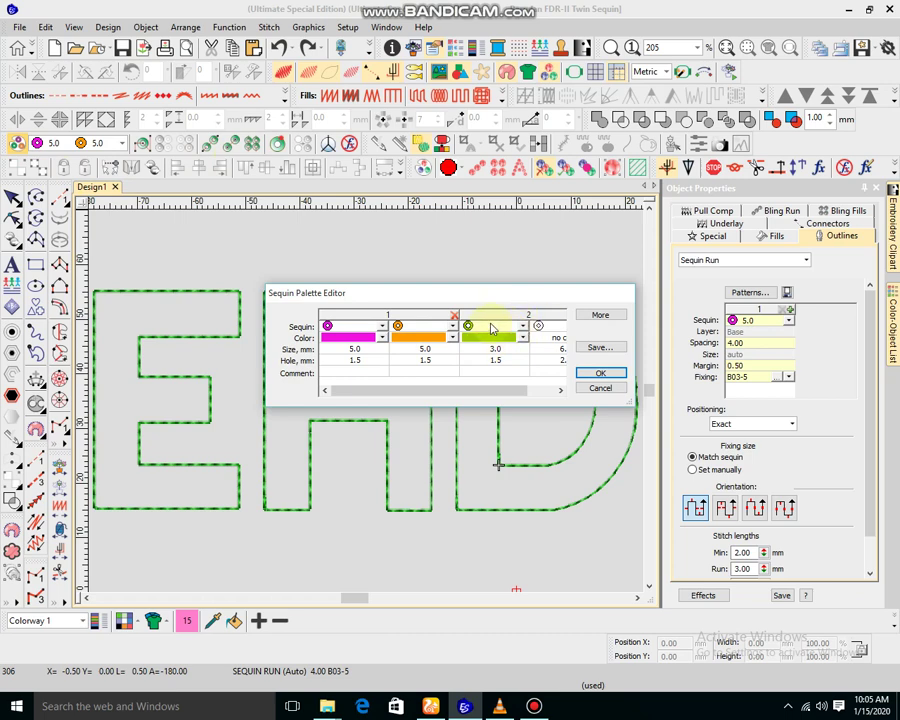
click(561, 390)
click(561, 390)
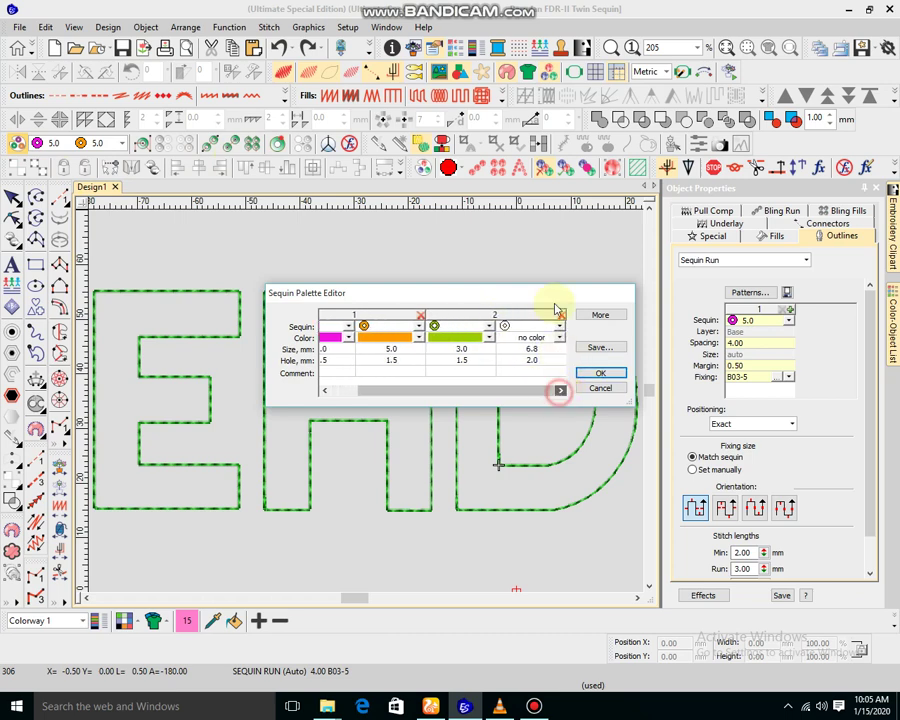
click(561, 315)
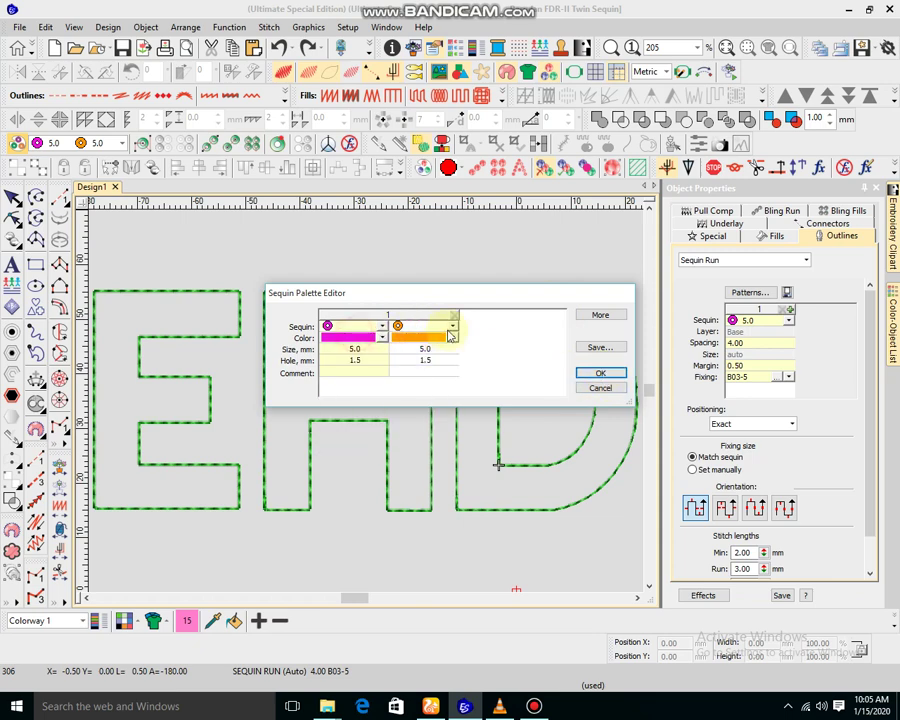
Step: Recolor the palette's second 5.0 mm sequin red and the first one blue, and apply the palette
click(456, 339)
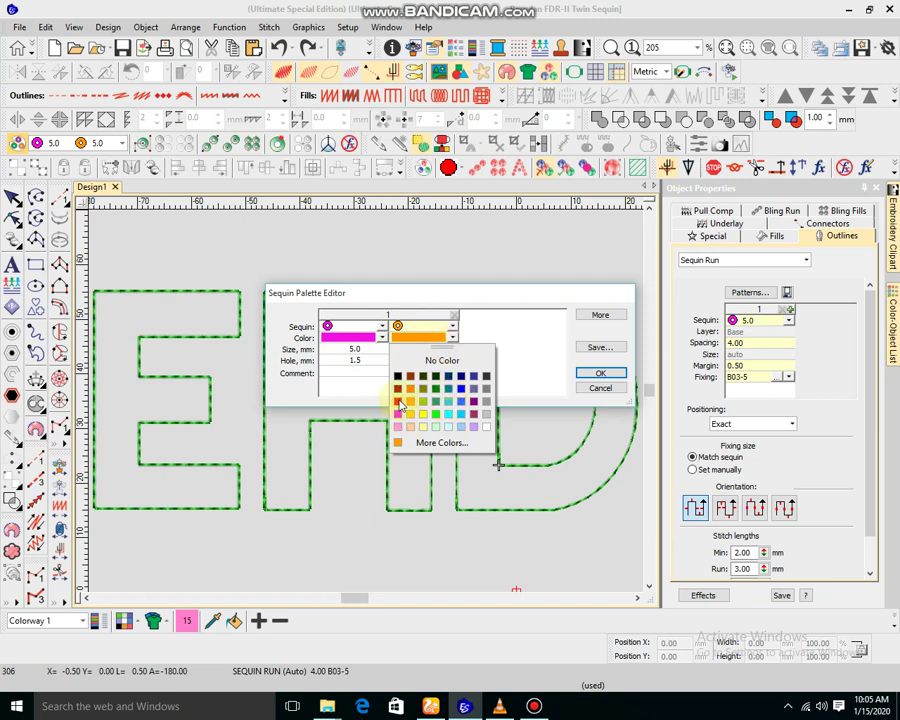
click(398, 402)
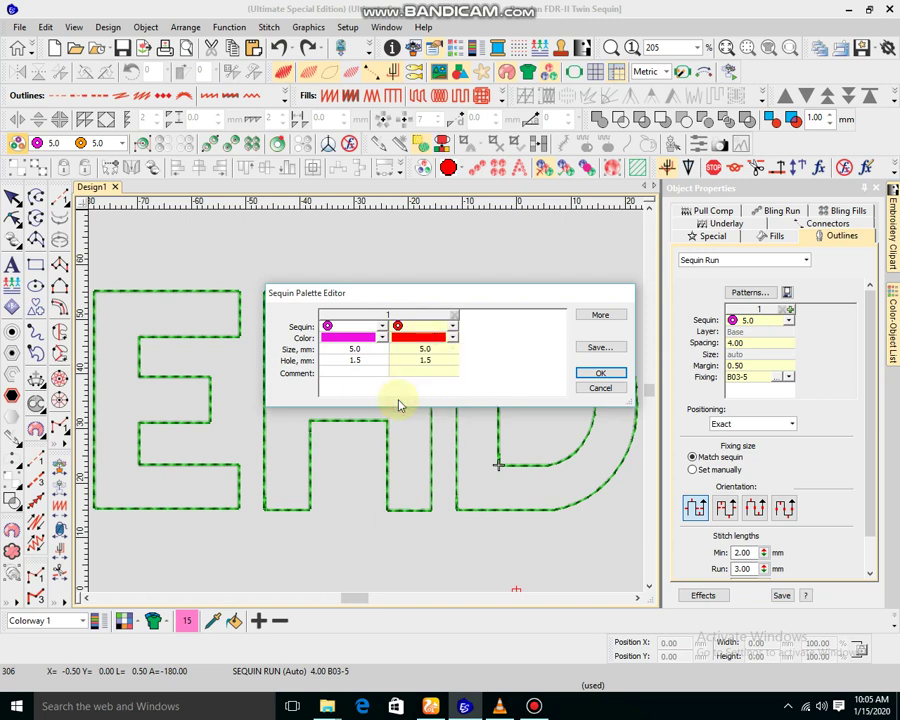
click(380, 340)
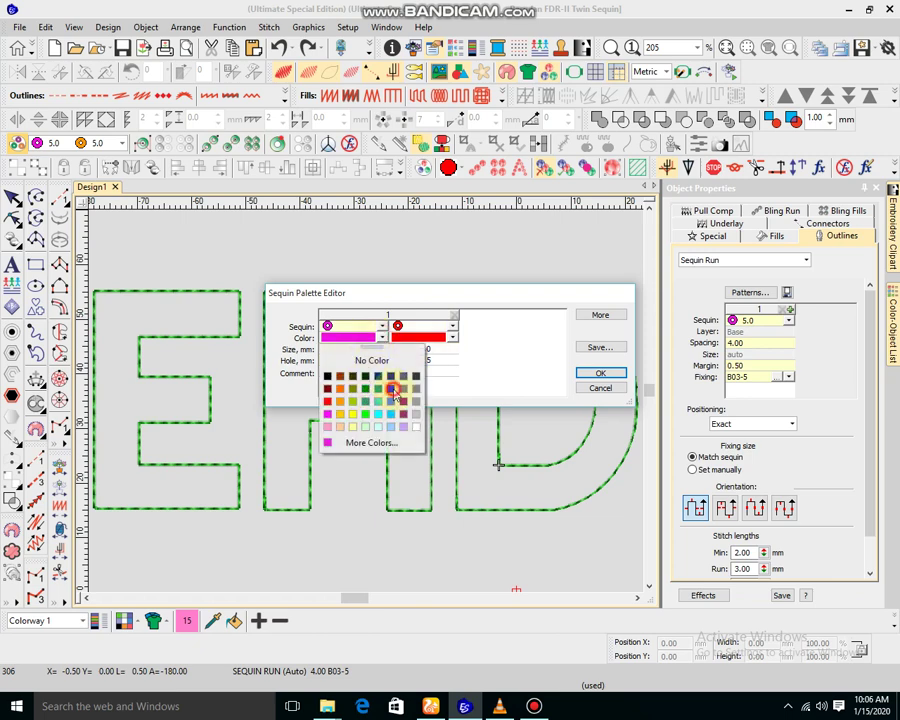
click(393, 391)
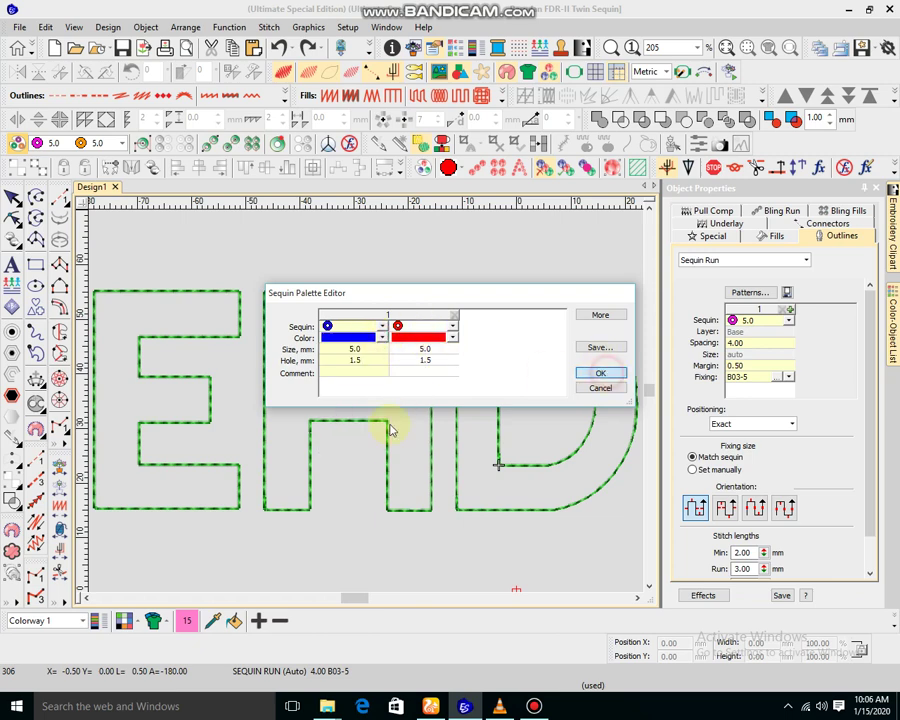
key(Return)
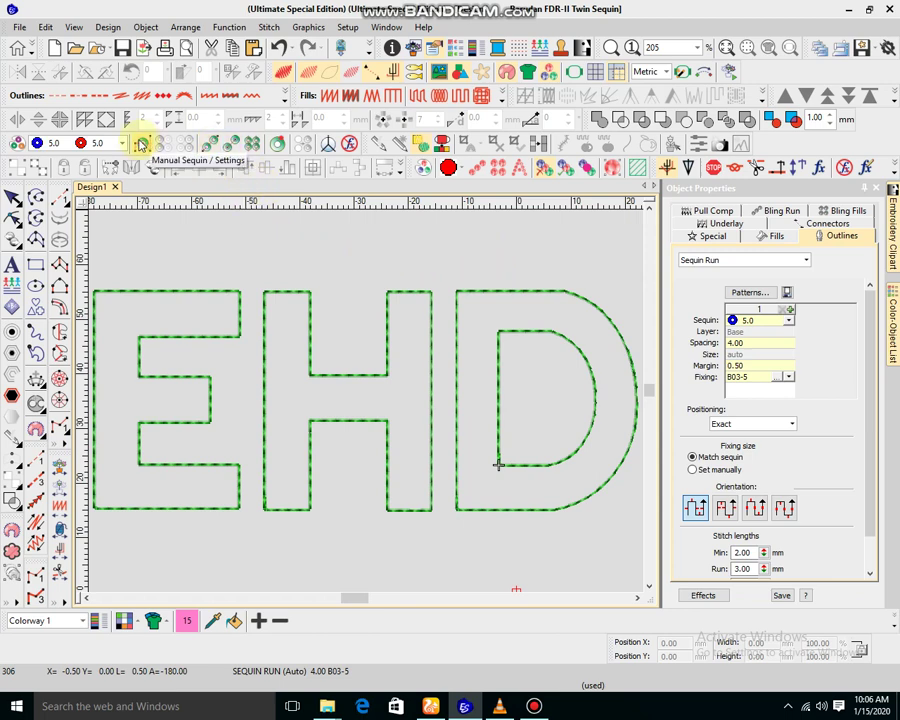
Step: Start a Sequin Run and add a second sequin to its pattern
click(141, 143)
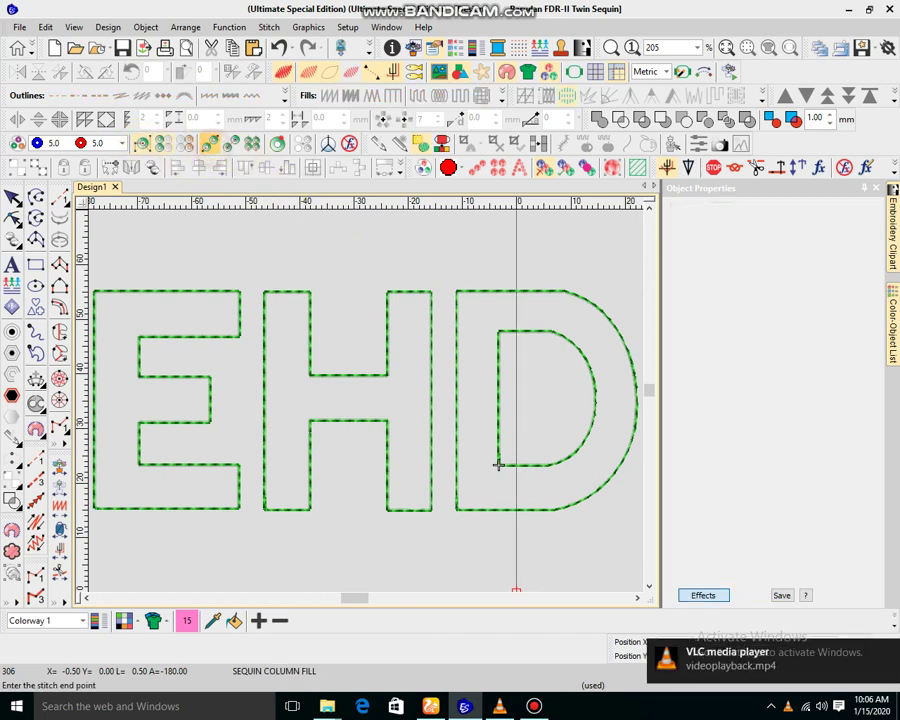
click(213, 146)
click(791, 324)
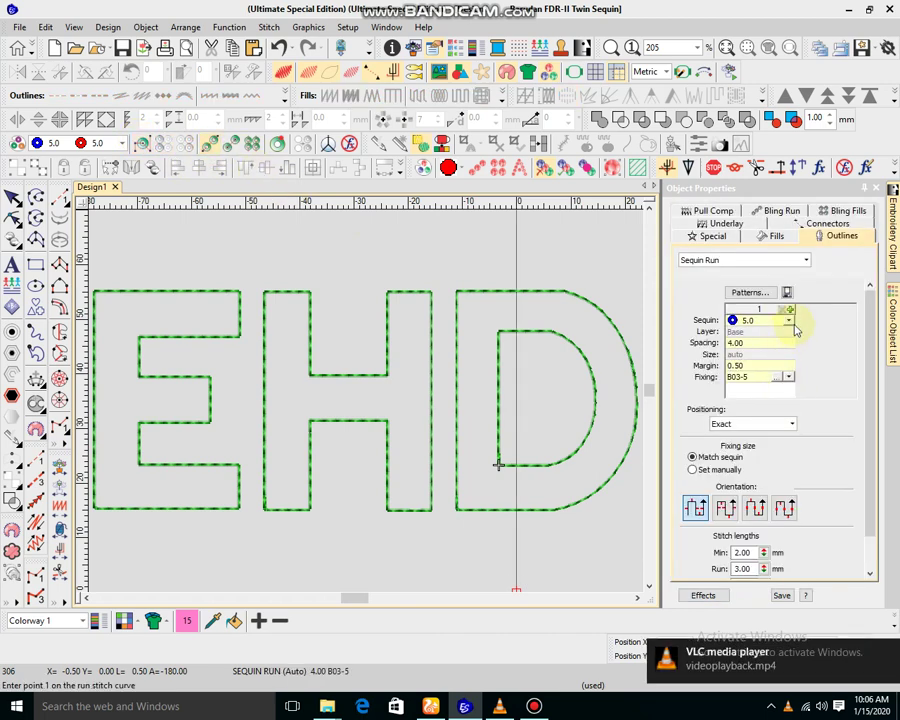
click(791, 310)
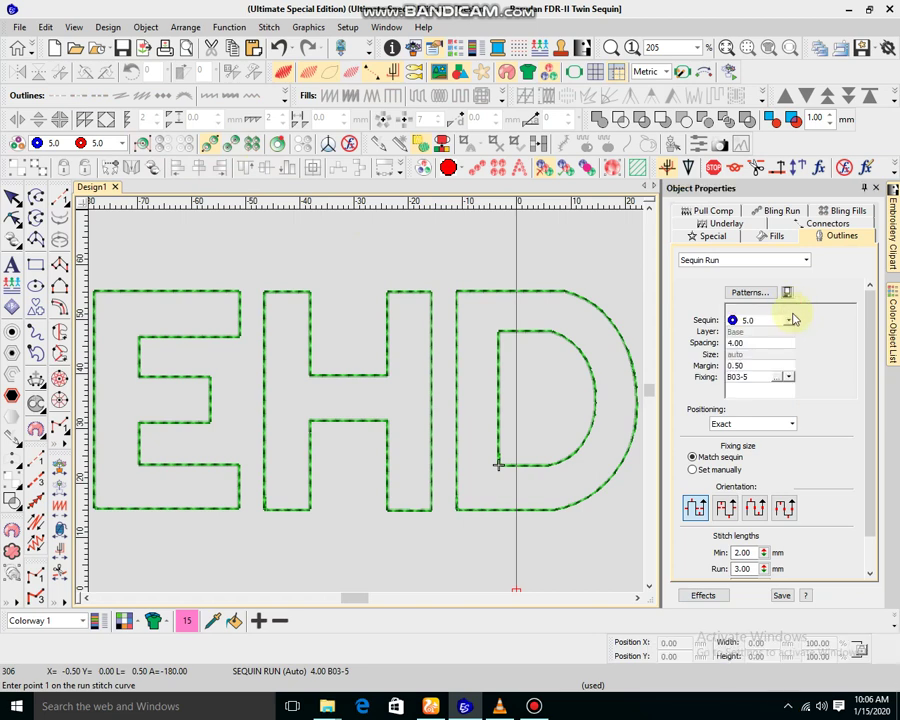
click(795, 341)
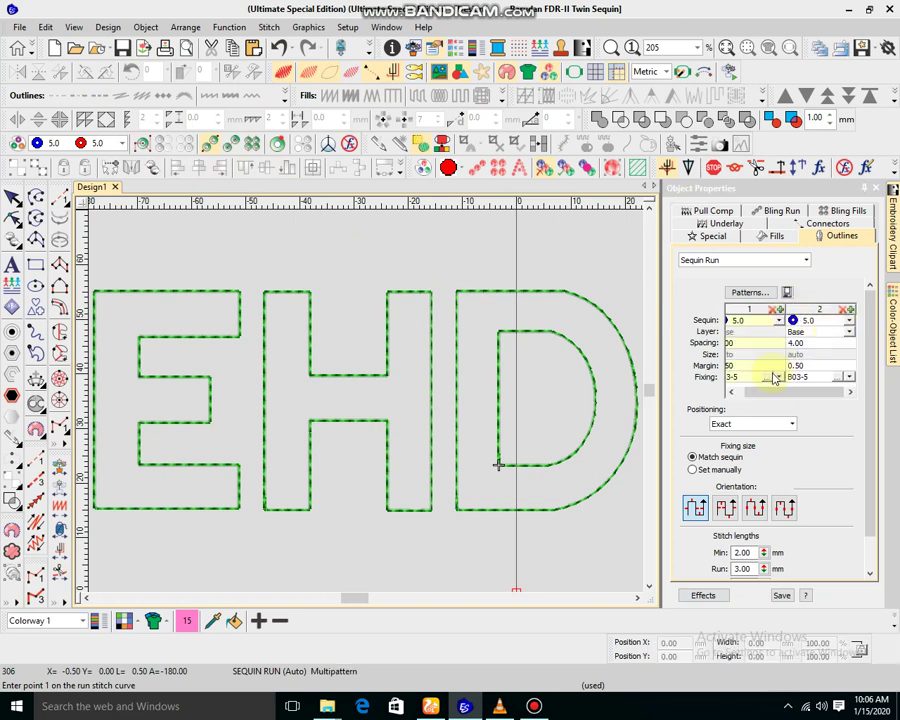
Step: Assign the blue 5.0 mm sequin to the pattern's first position and the red 5.0 mm sequin to the second
click(769, 377)
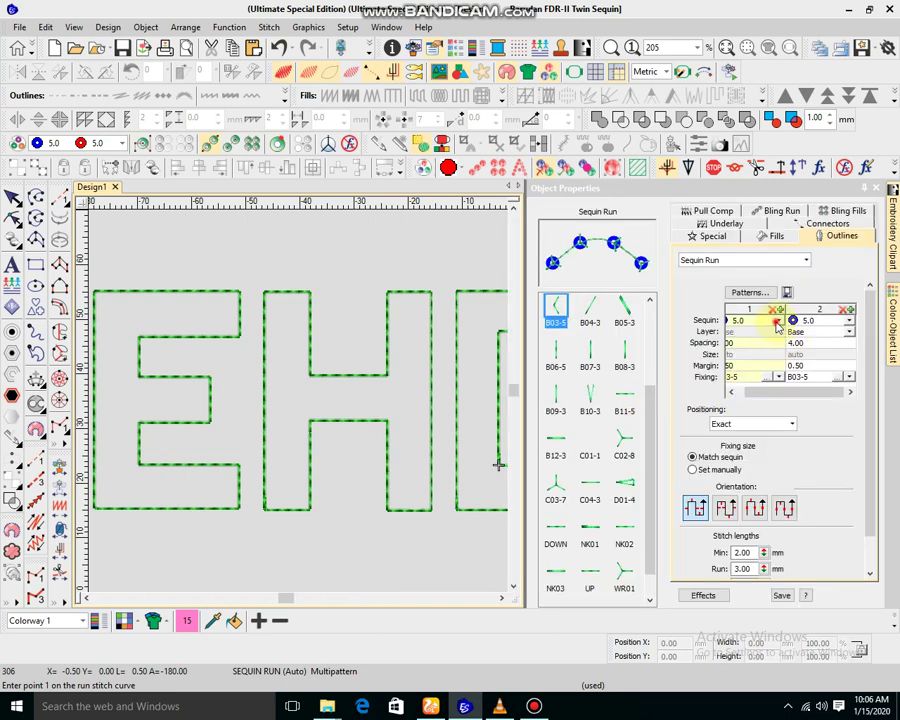
click(778, 323)
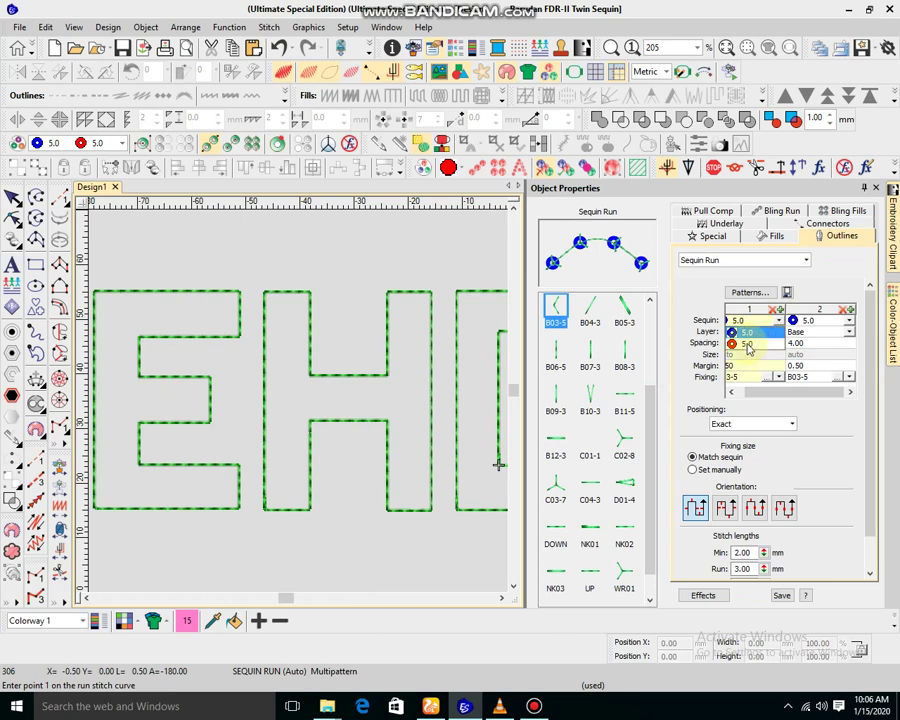
click(748, 344)
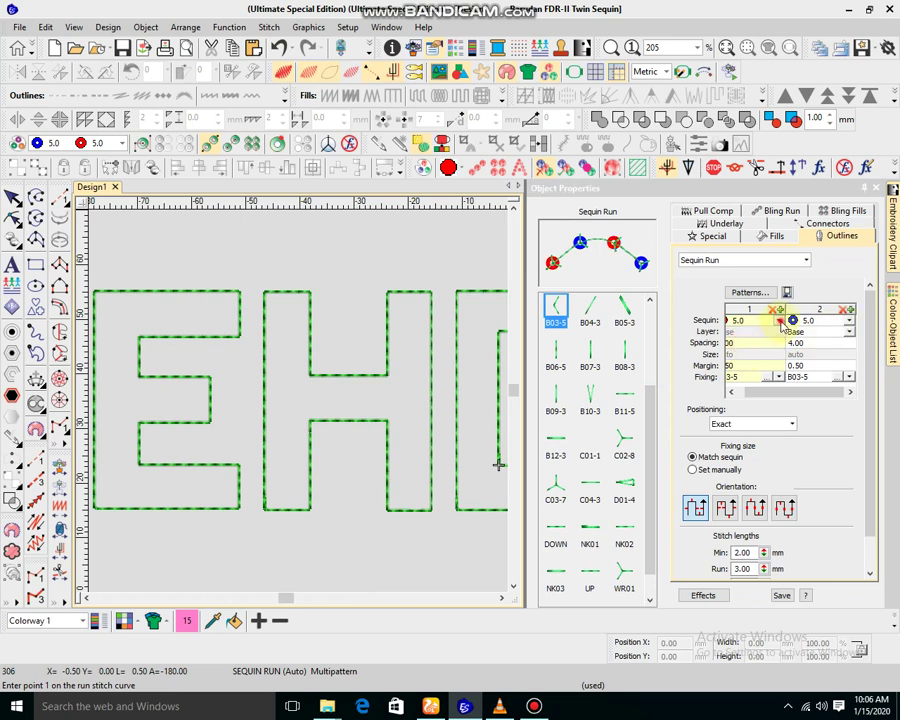
click(849, 321)
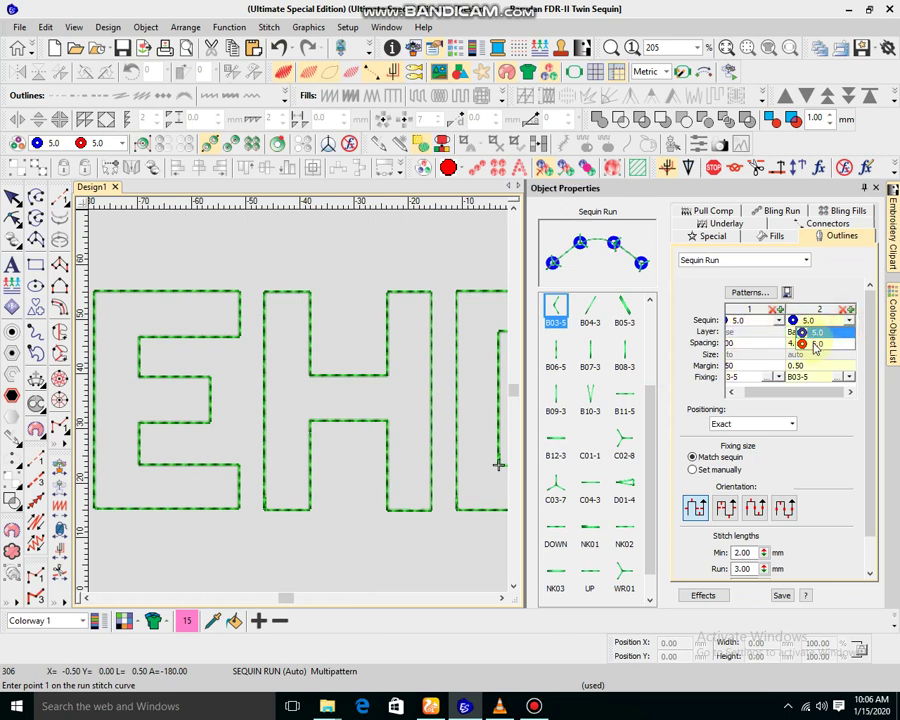
click(815, 344)
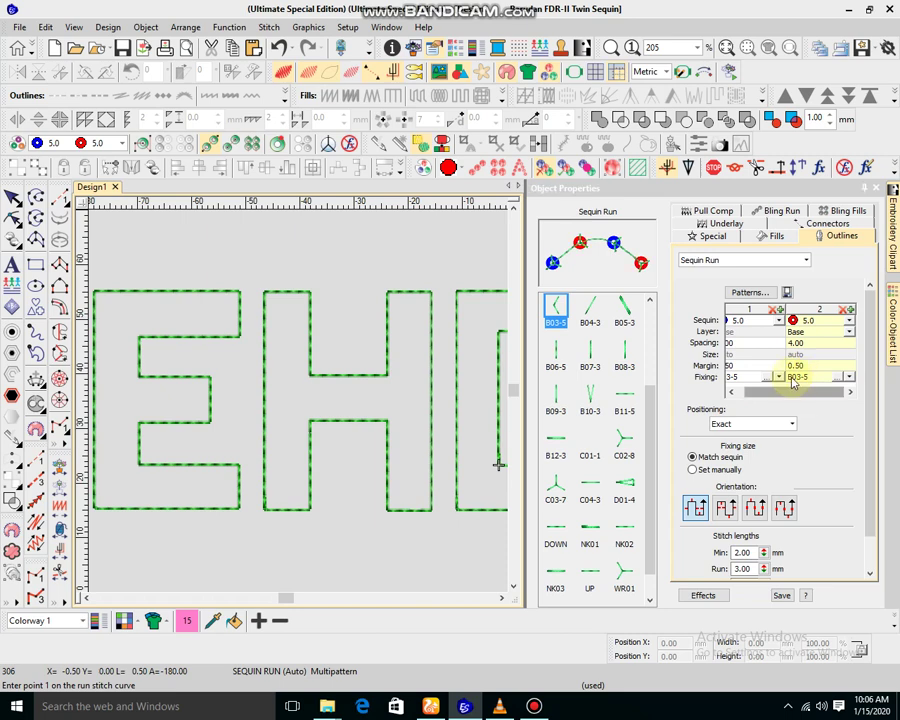
Step: Set the fixing stitch to B09-3 for the red sequin and B06-5 for the blue one, with Exact positioning
click(557, 402)
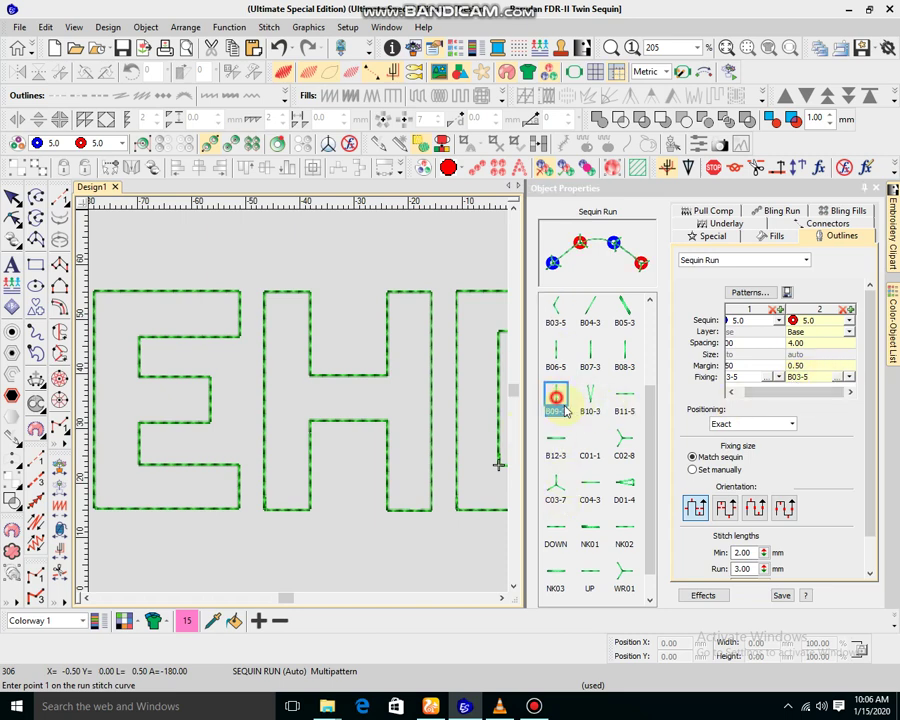
click(838, 379)
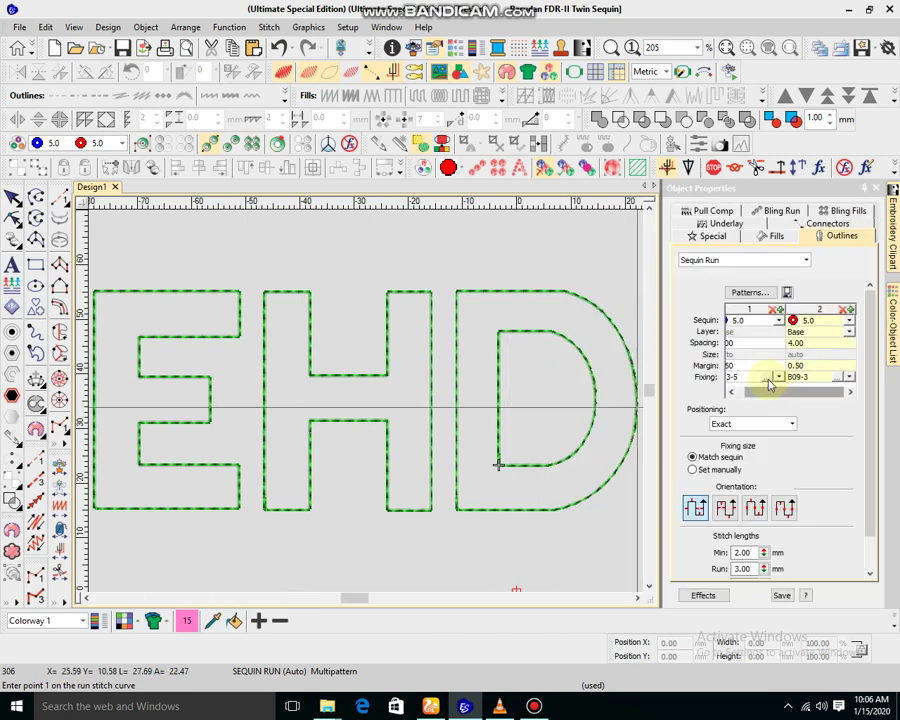
click(766, 378)
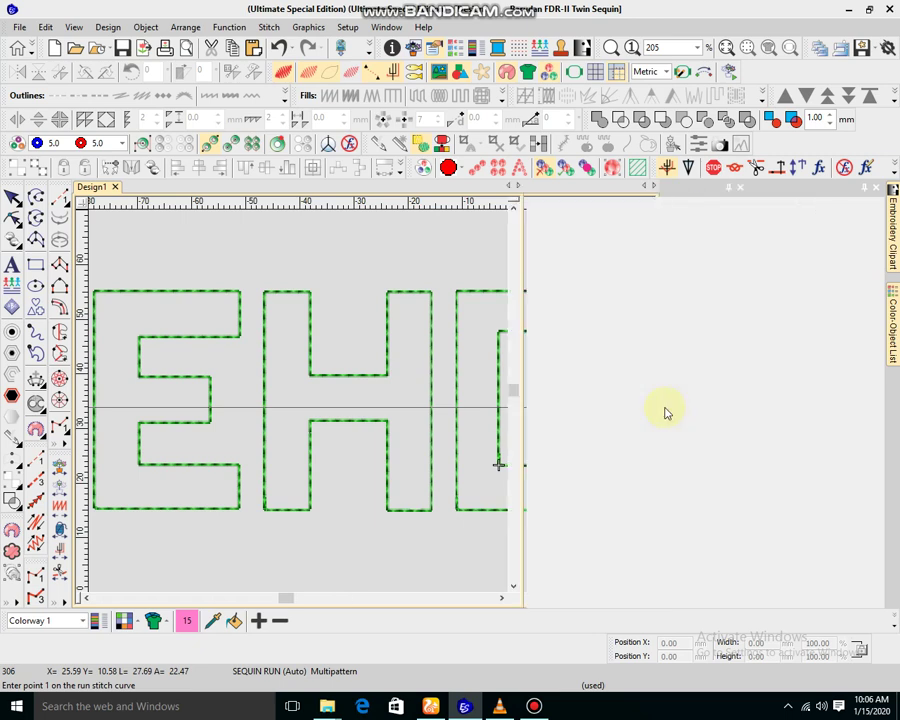
click(556, 357)
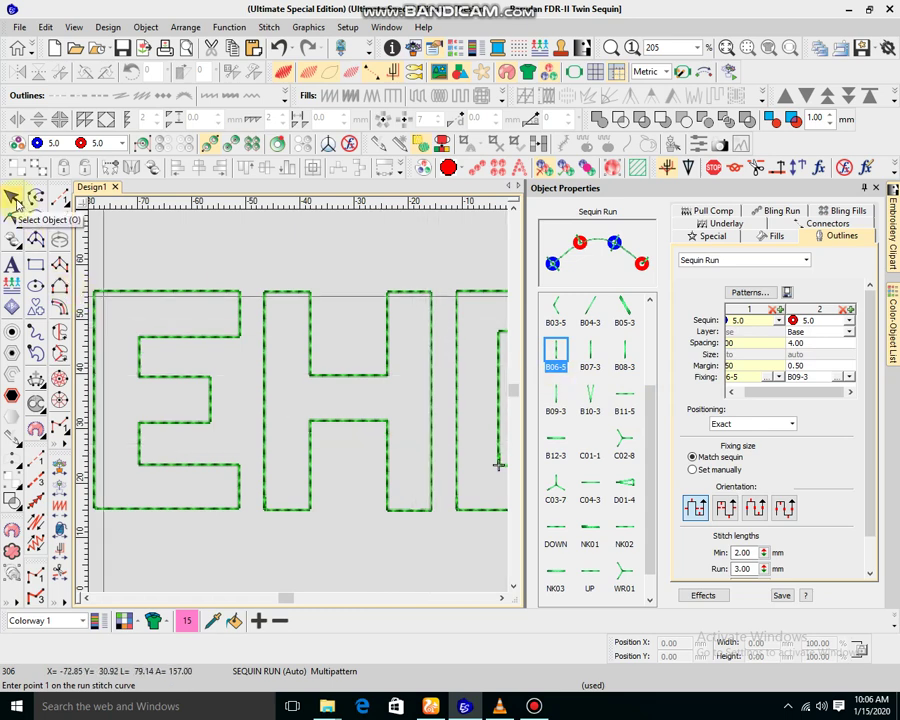
click(733, 424)
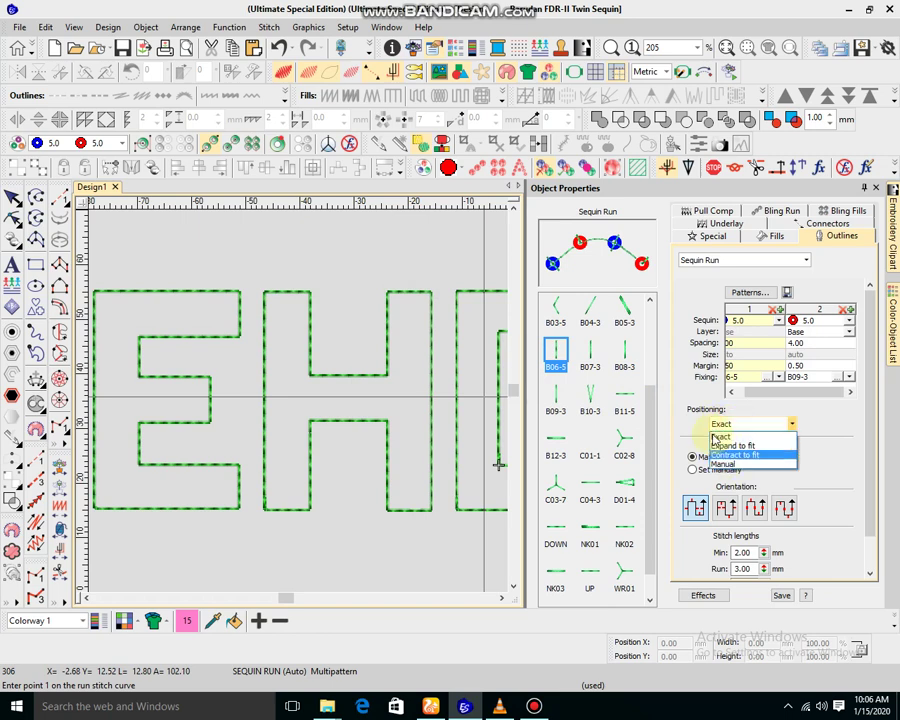
click(728, 437)
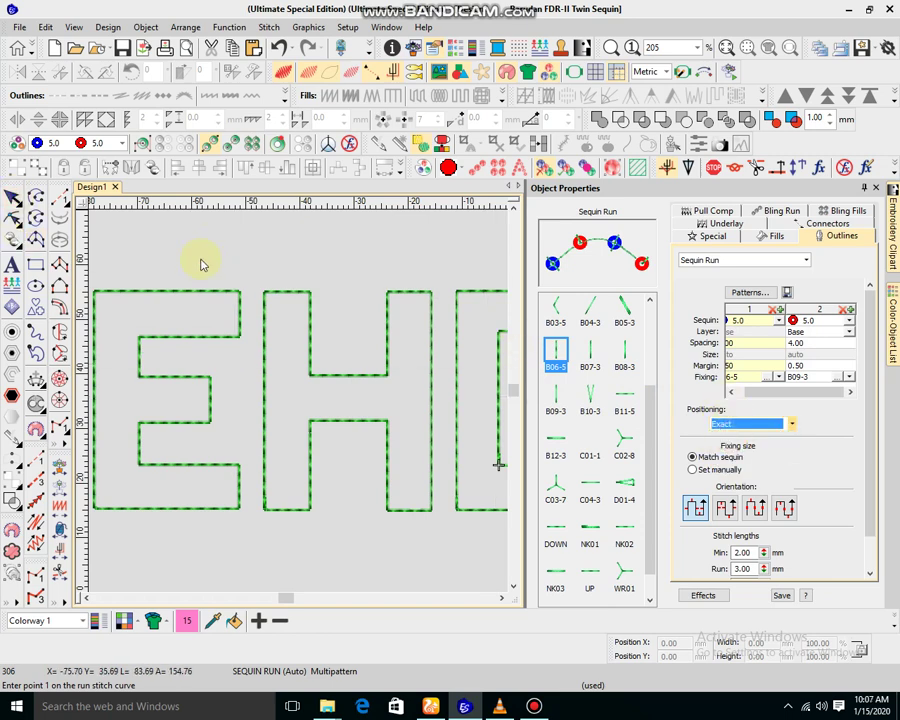
Step: Set the blue sequin's fixing stitch to B02-3 and undock the Object Properties panel from the design window
click(465, 260)
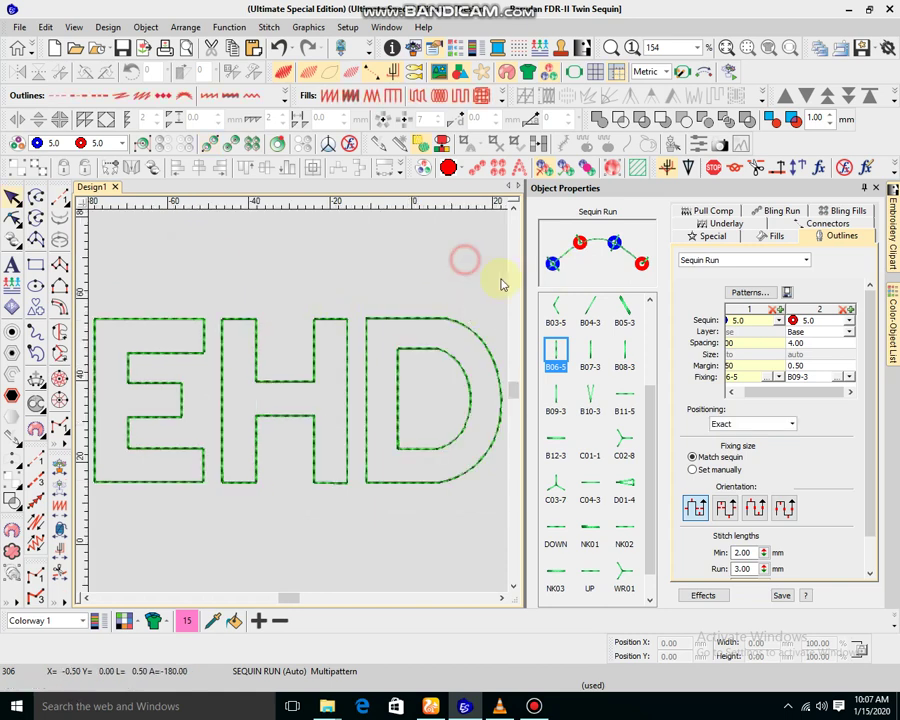
double_click(620, 191)
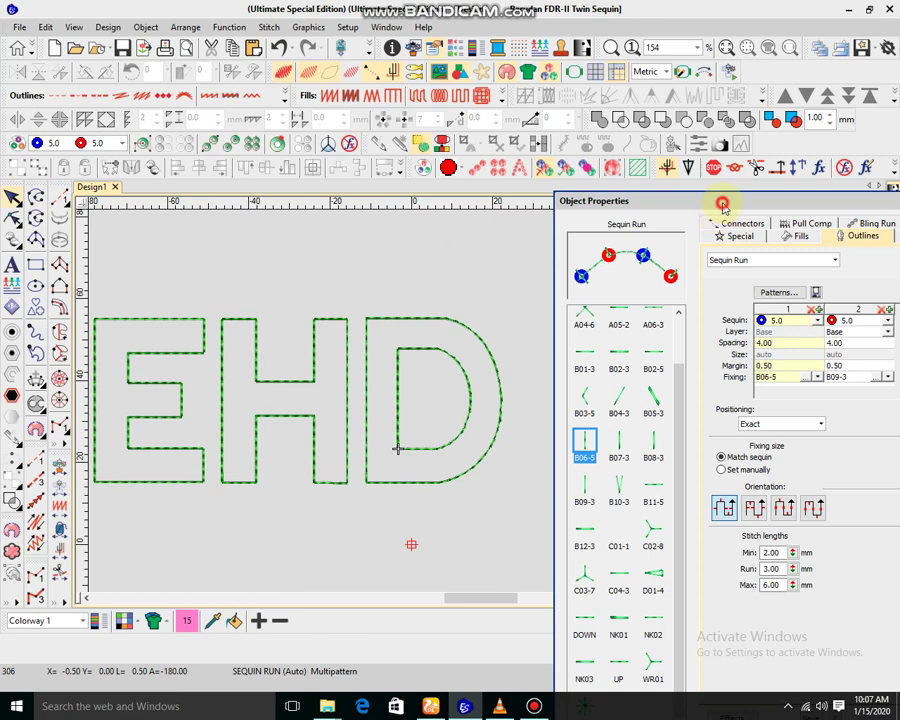
click(722, 205)
double_click(594, 331)
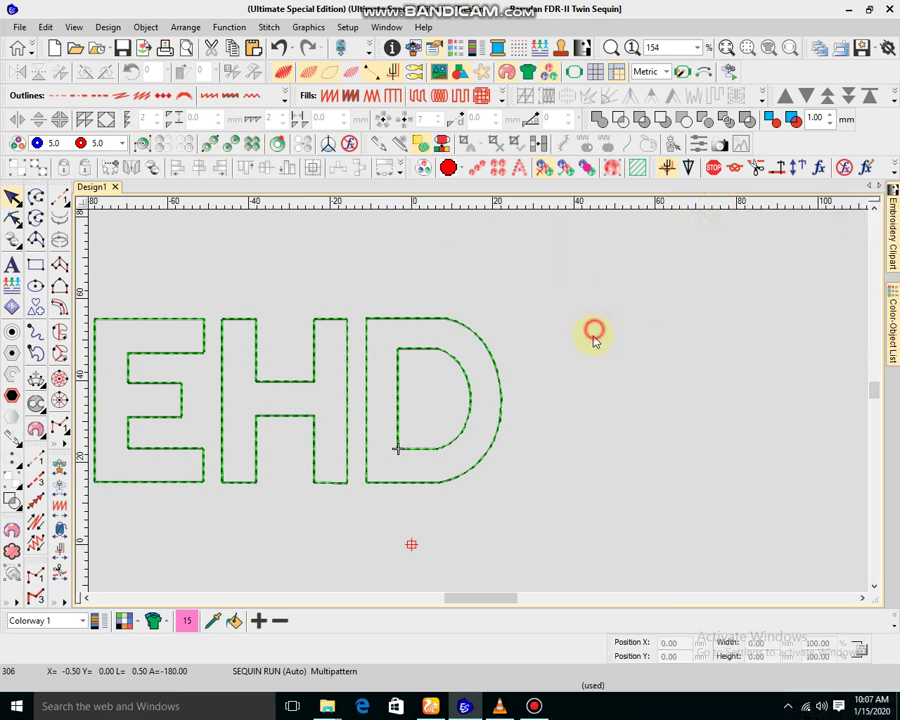
click(437, 280)
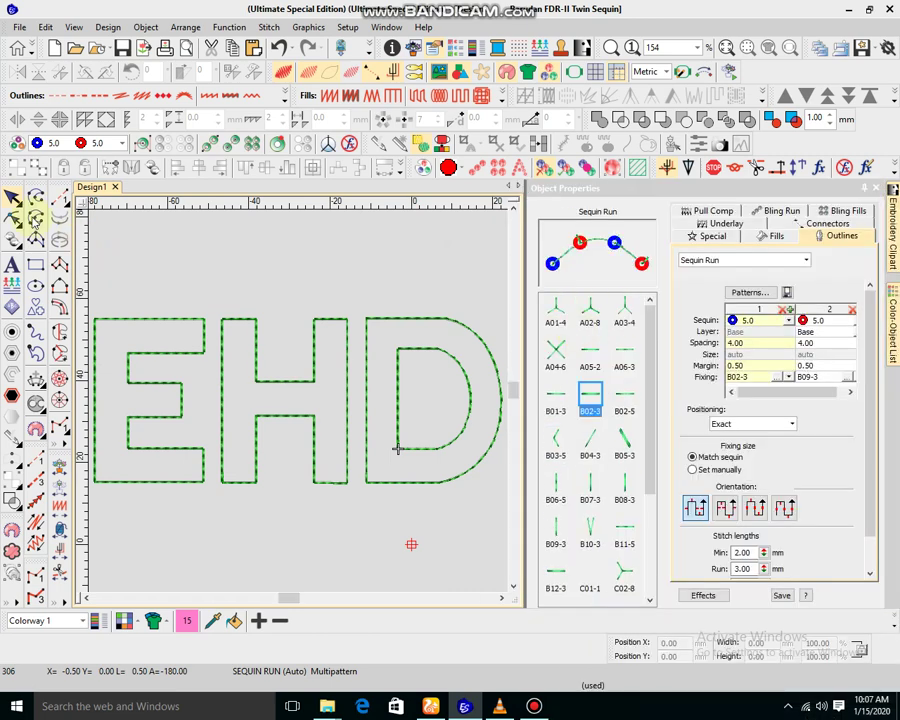
click(290, 267)
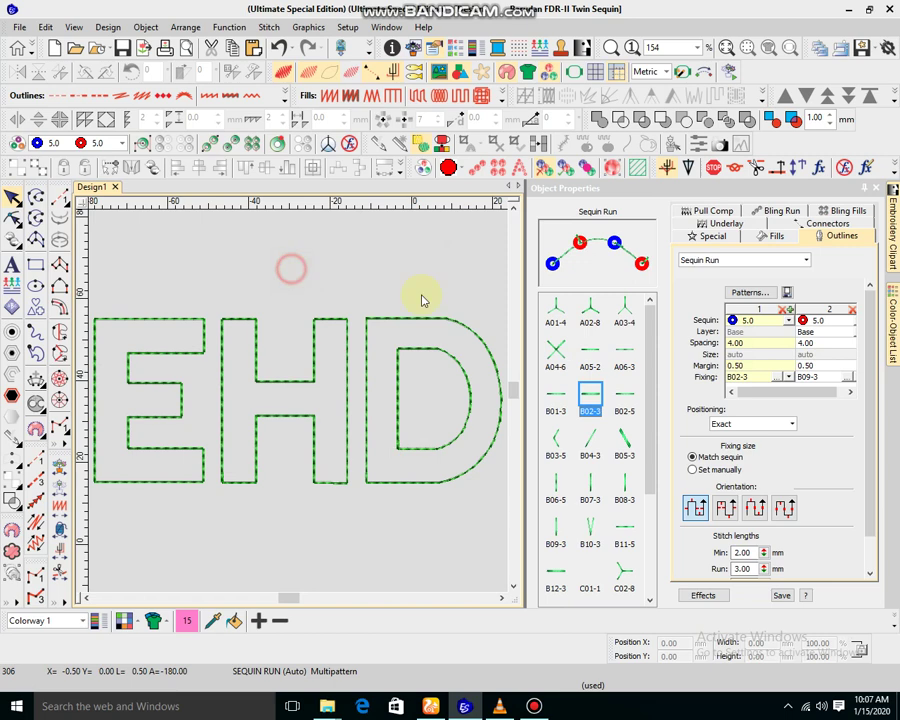
click(744, 197)
drag(744, 197, 709, 253)
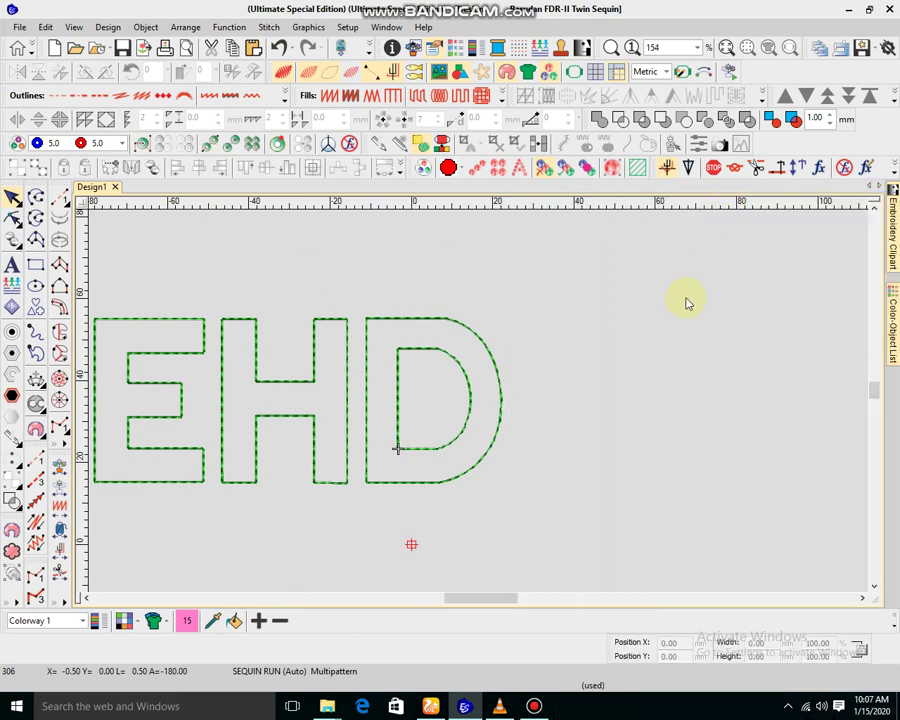
Step: Digitize a sequin run about 27 mm long along the bottom edge of the letter E
click(452, 287)
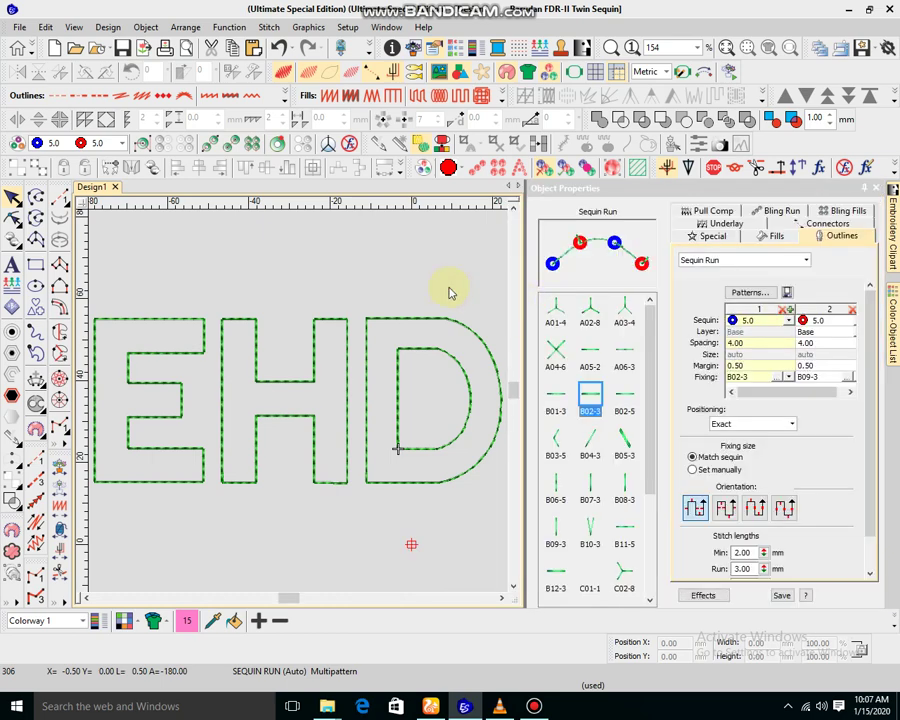
key(shift+z)
click(451, 295)
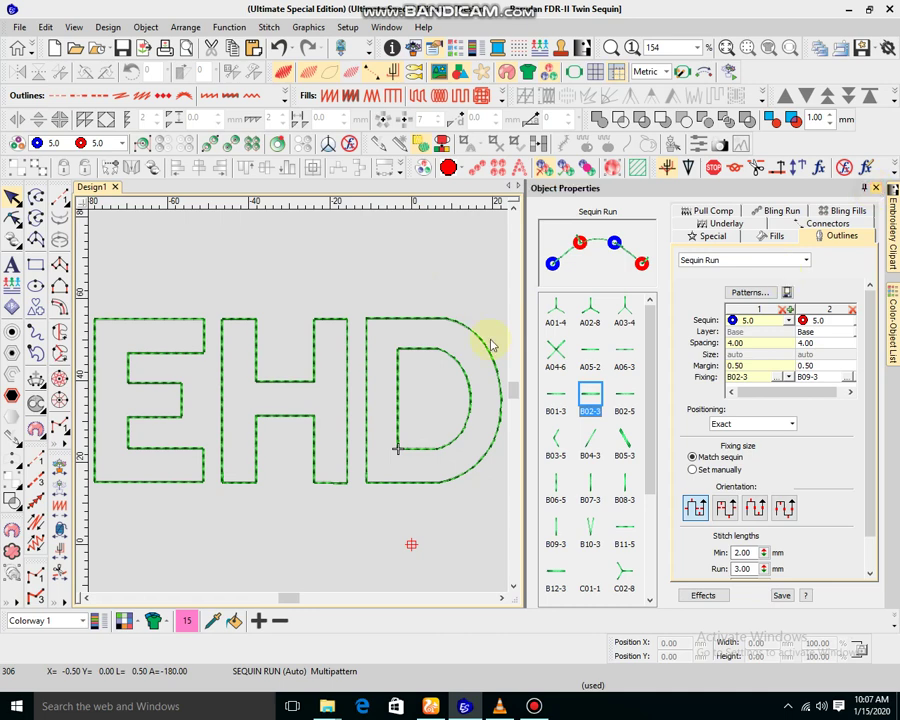
click(458, 301)
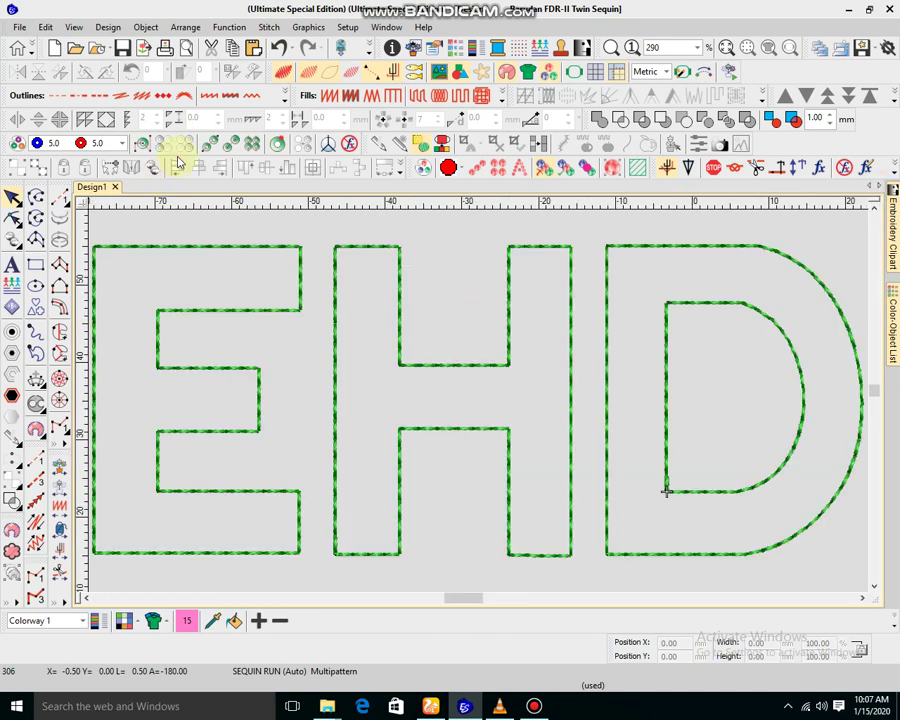
click(210, 146)
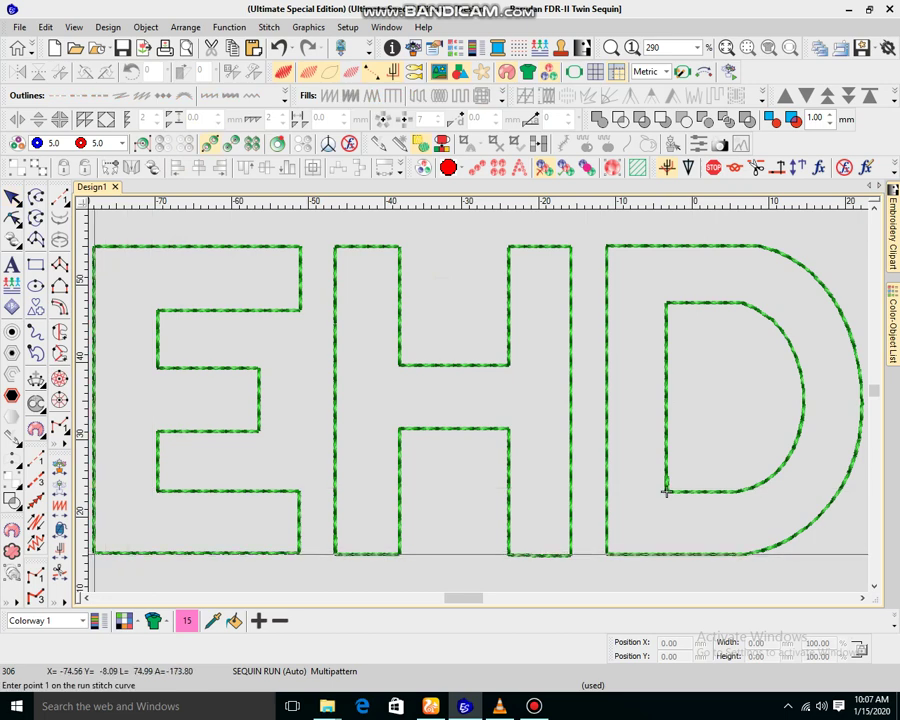
click(93, 552)
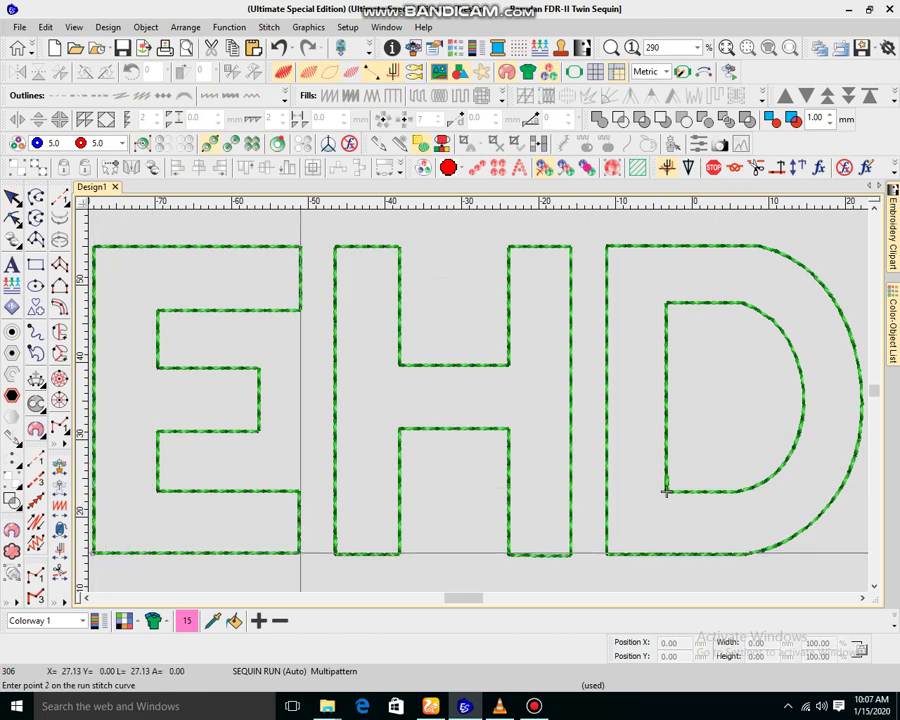
click(296, 552)
key(Return)
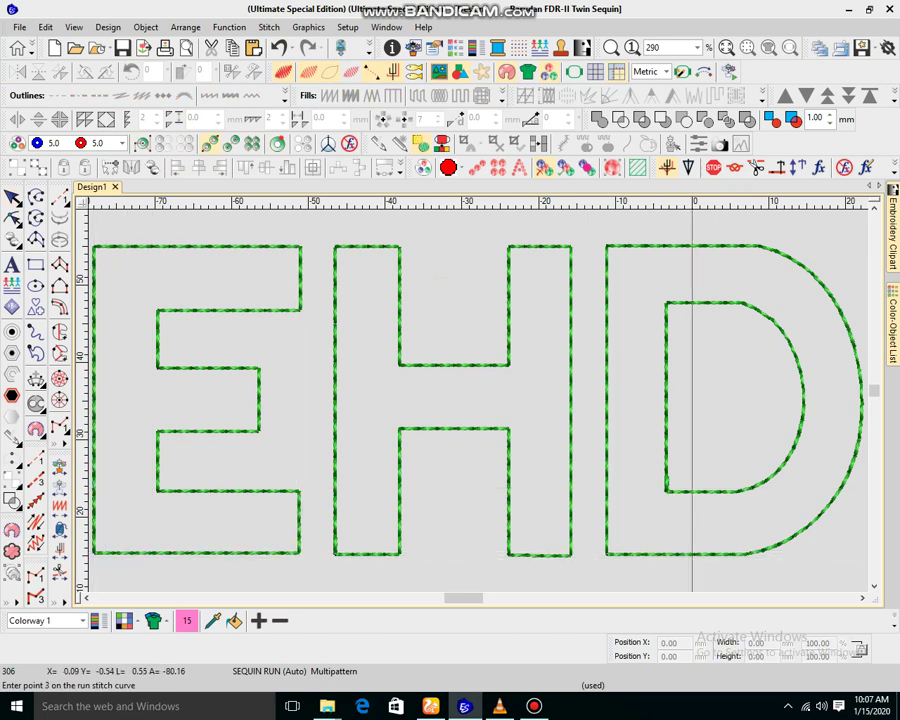
click(12, 198)
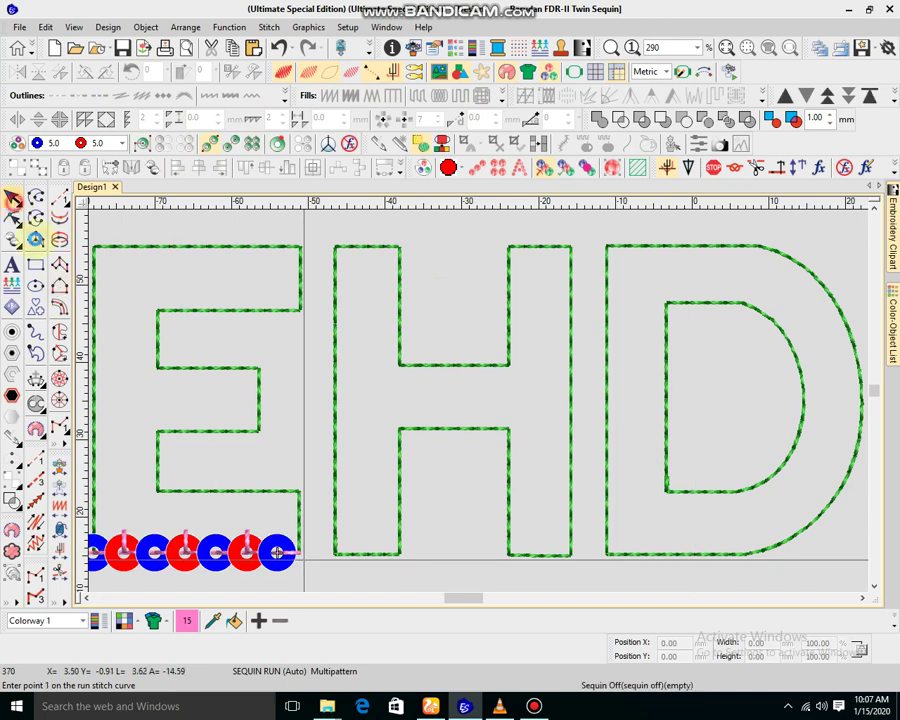
Step: Try fixing stitches B01-3, B06-5 and B07-3 on the new run's blue sequin, then settle on B09-3
click(88, 600)
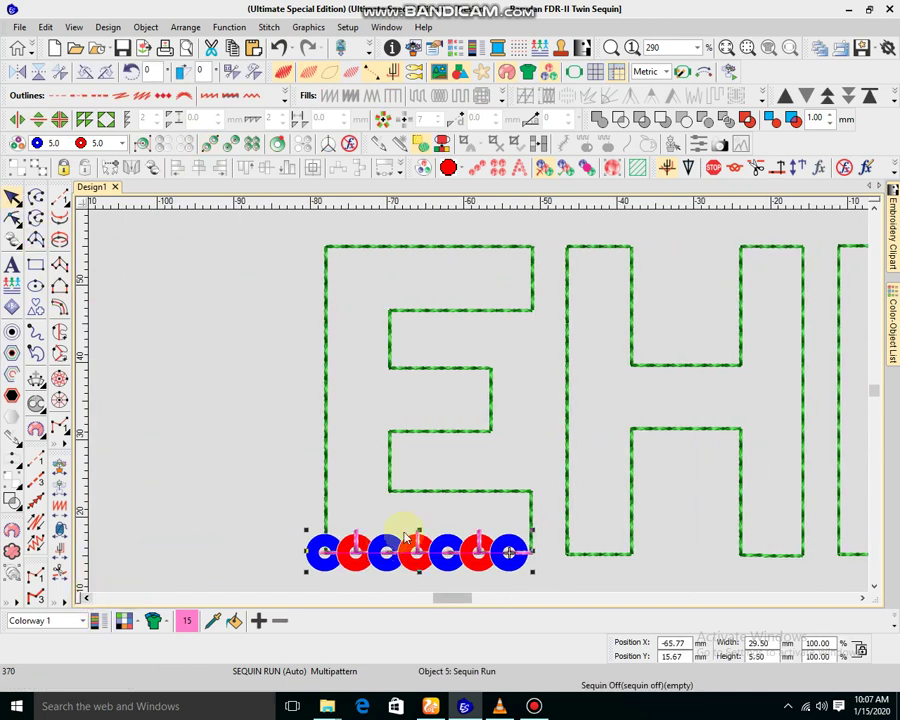
right_click(490, 557)
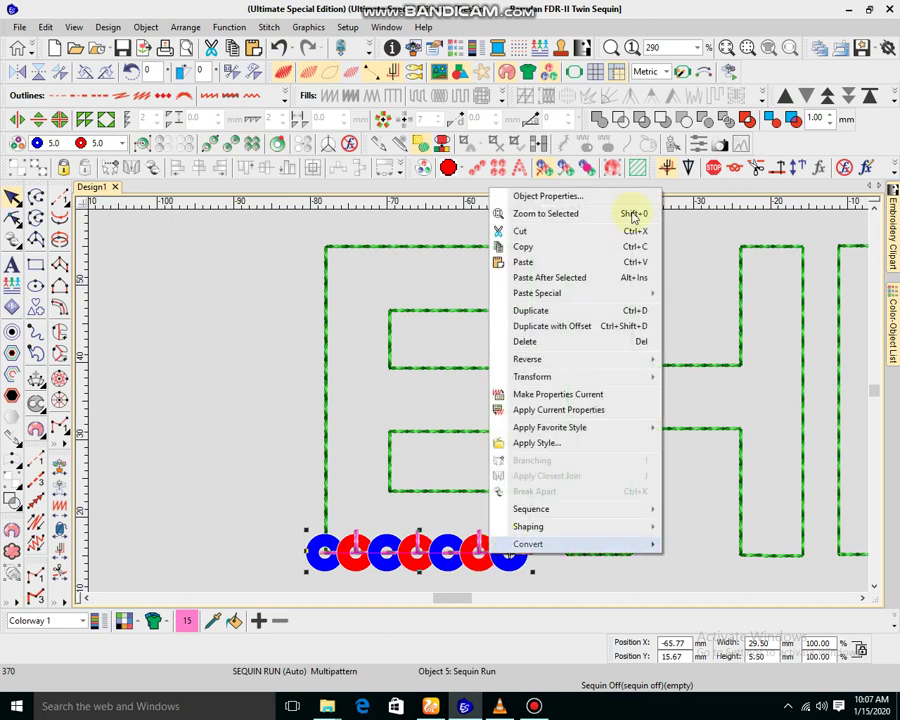
click(600, 193)
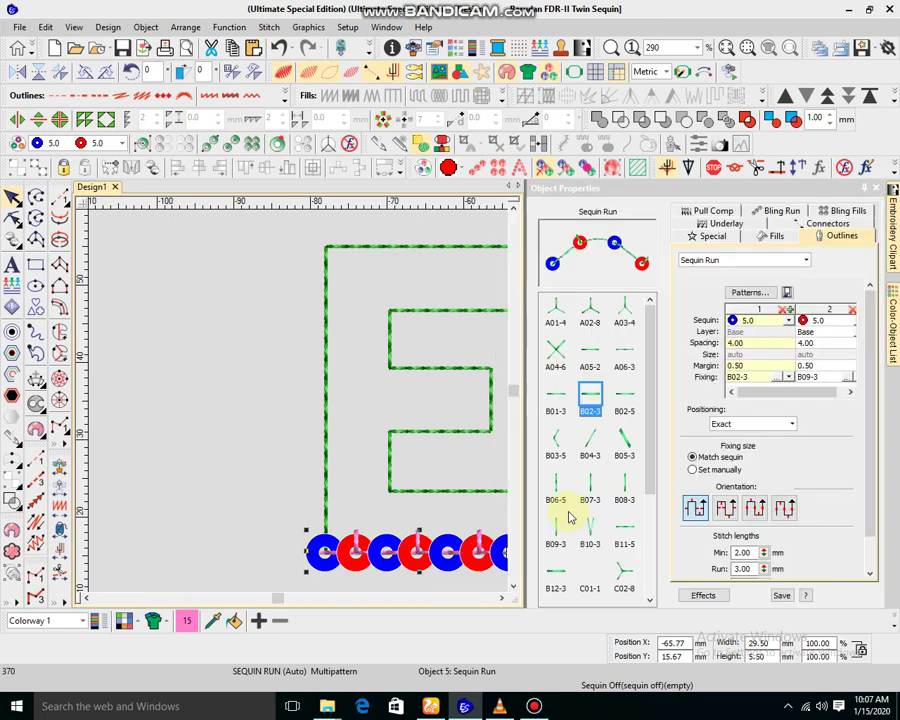
click(556, 403)
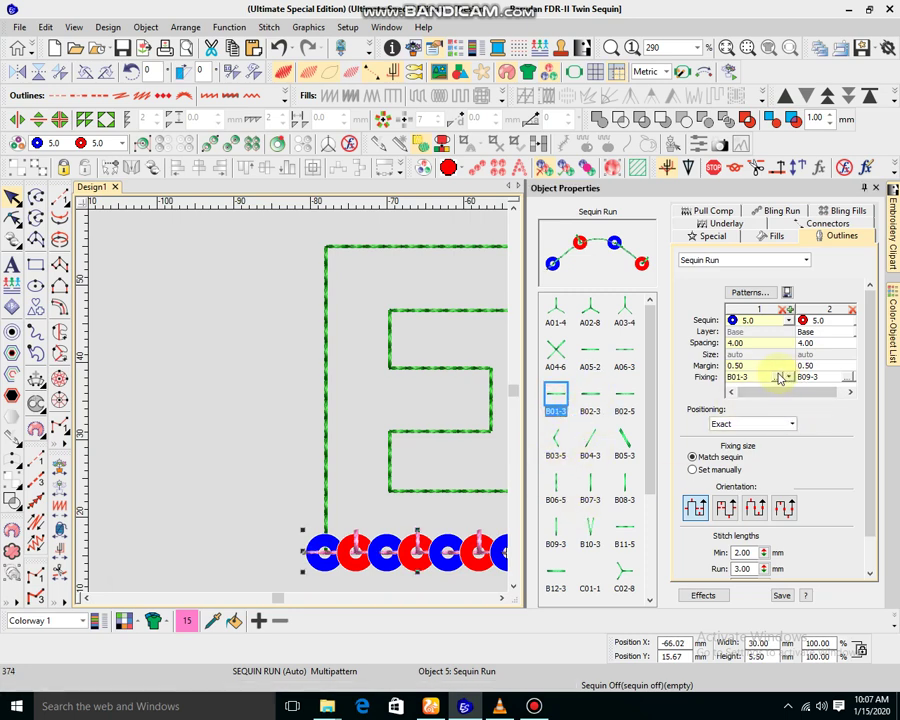
click(779, 378)
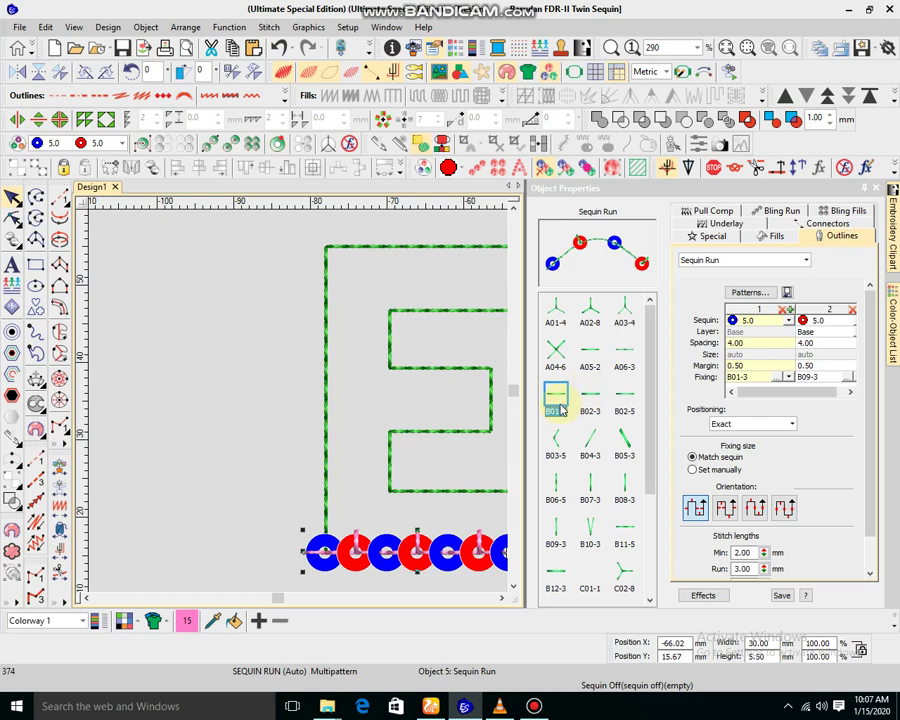
click(556, 490)
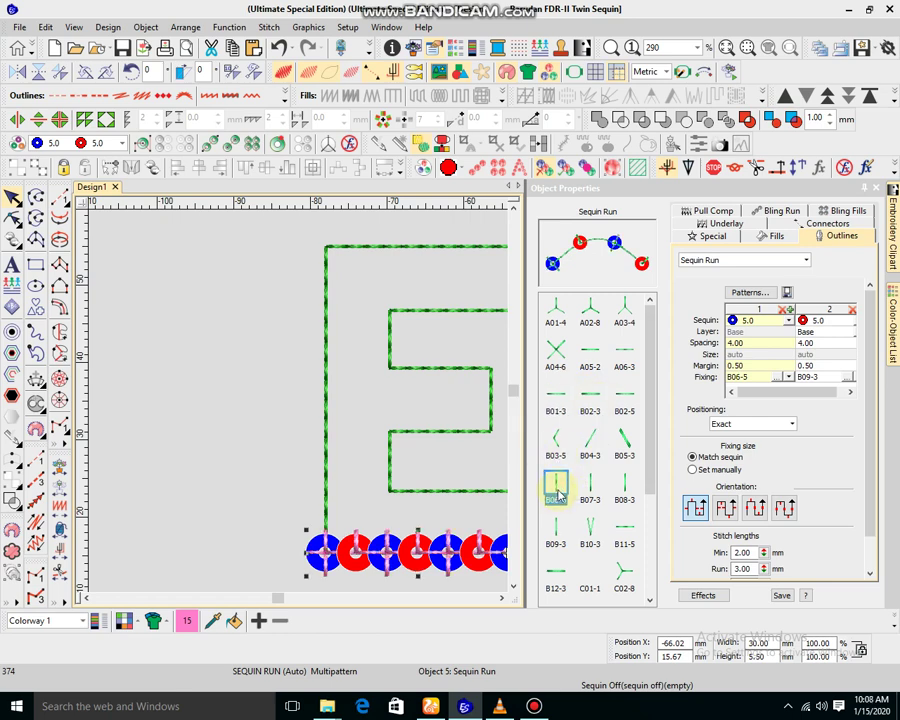
click(590, 485)
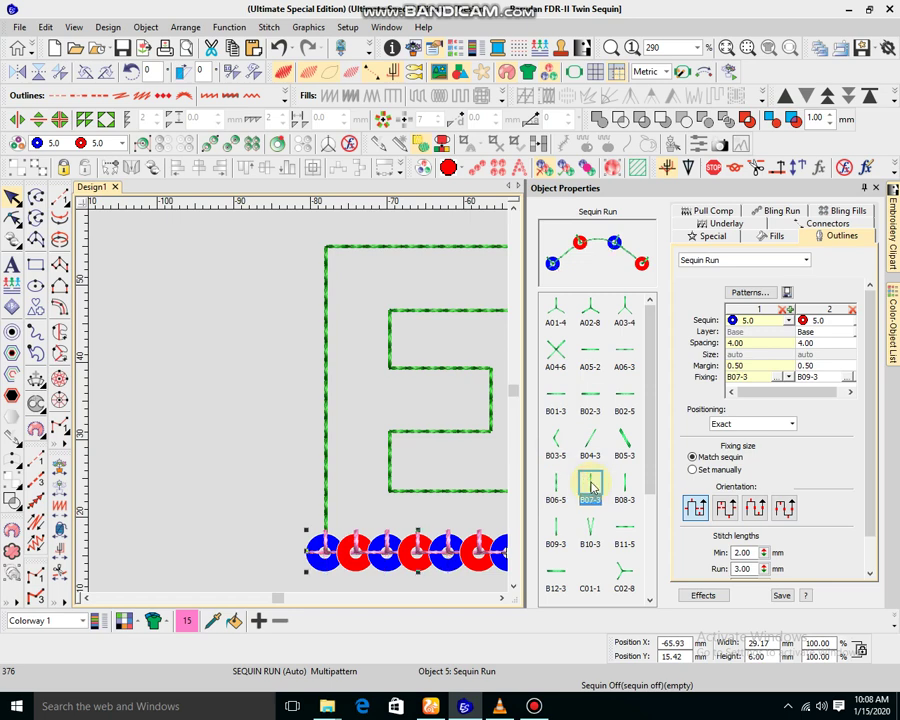
click(557, 537)
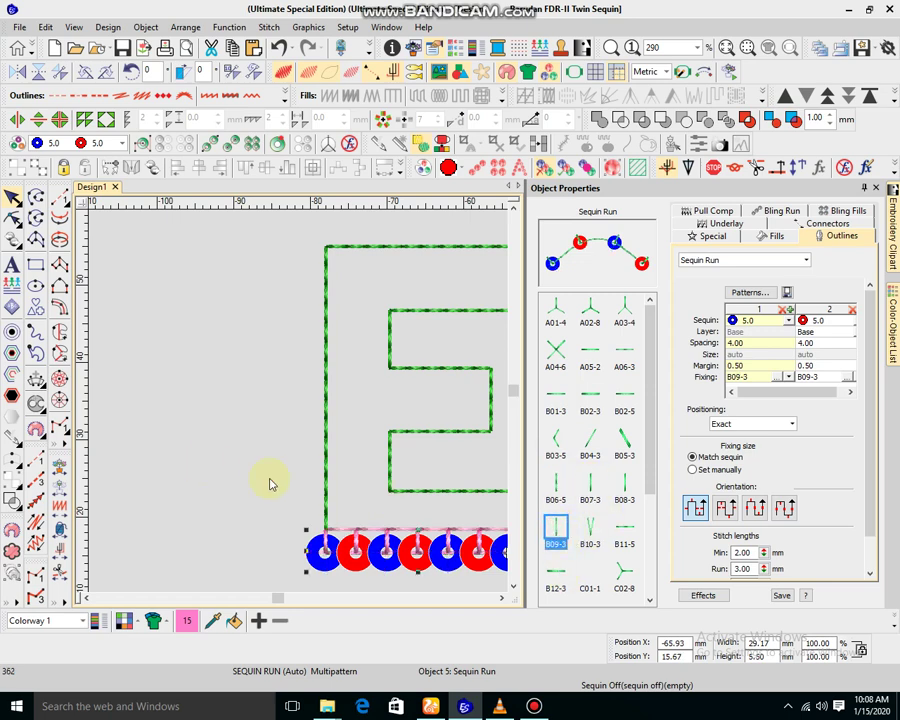
Step: With nothing selected, set the blue sequin's current fixing to B09-3 and open the red sequin's fixing choices
click(225, 395)
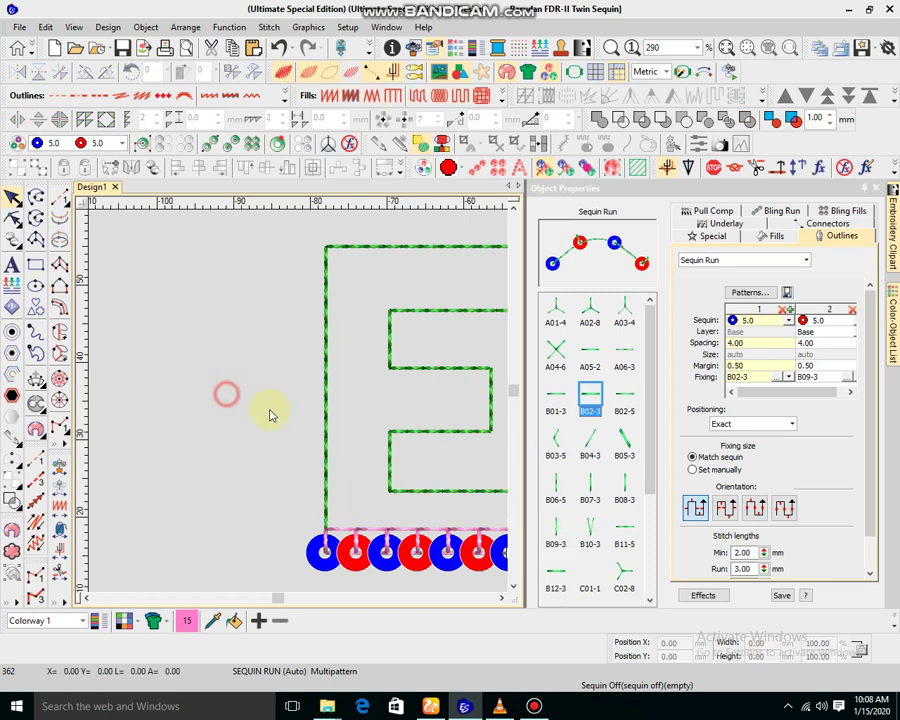
scroll(310, 427, down, 1)
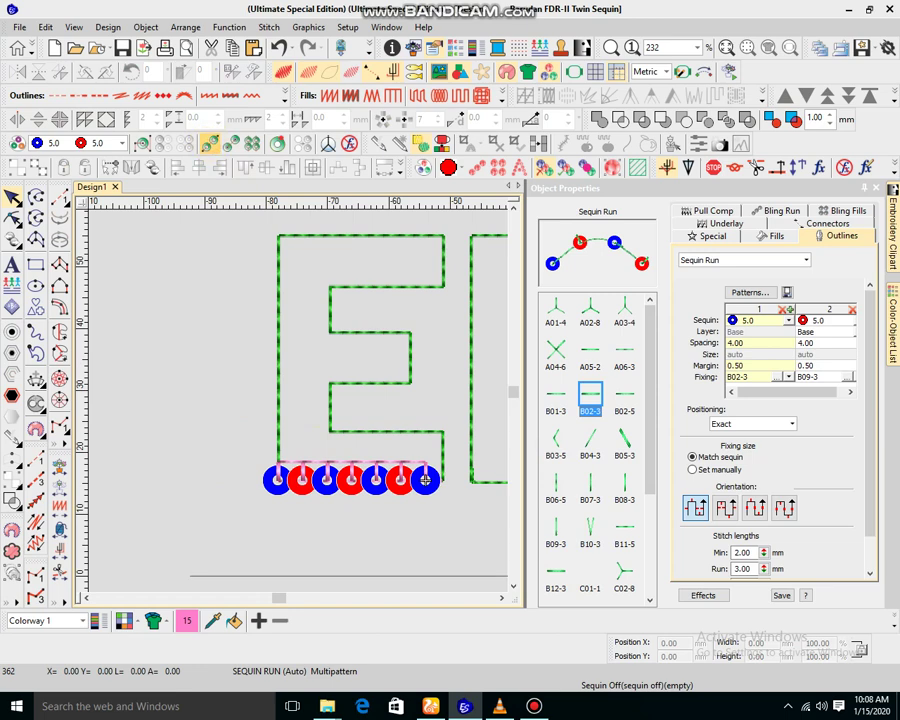
click(557, 531)
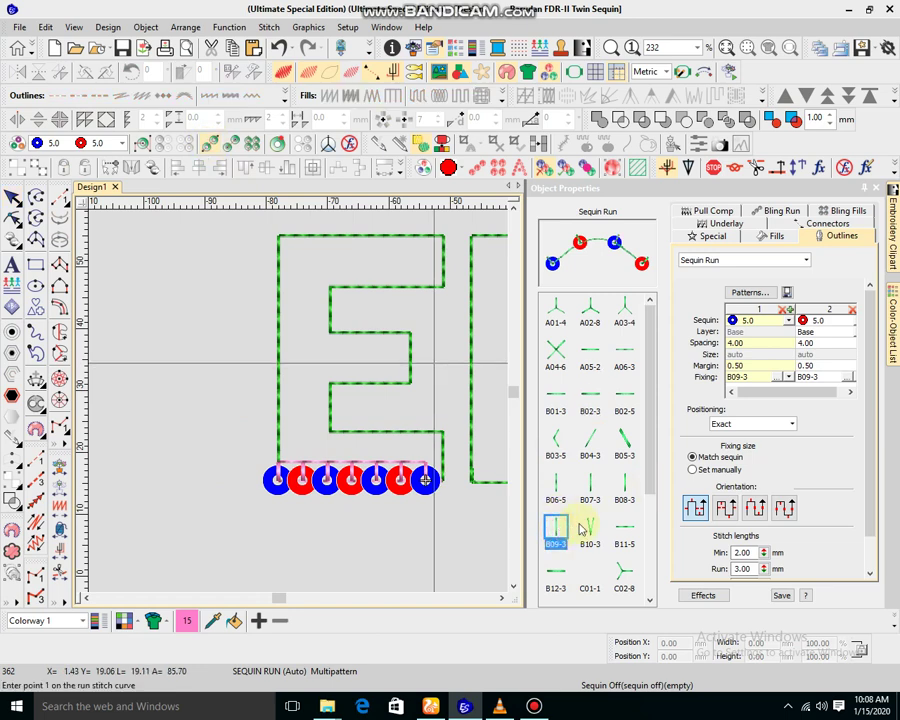
click(847, 377)
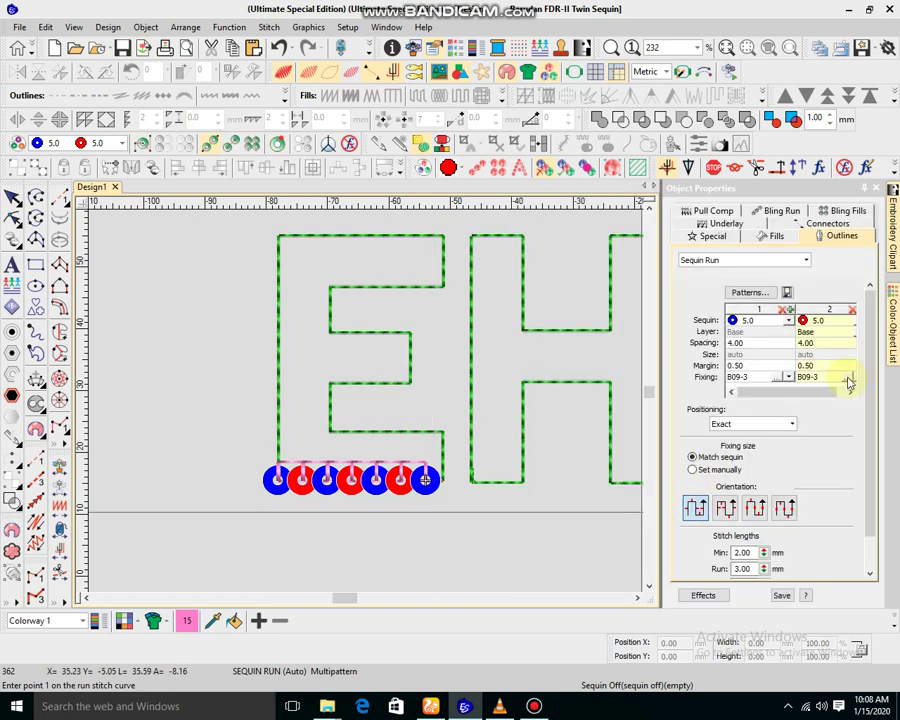
click(846, 385)
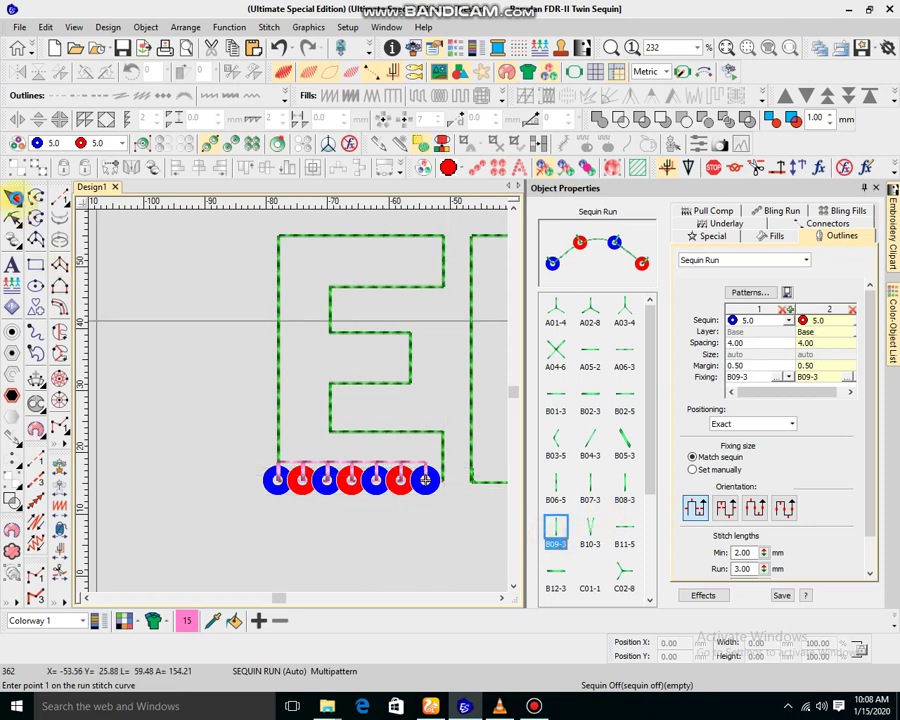
Step: Return to object selection and remove the stray horizontal guide across the letter E
click(84, 286)
click(12, 197)
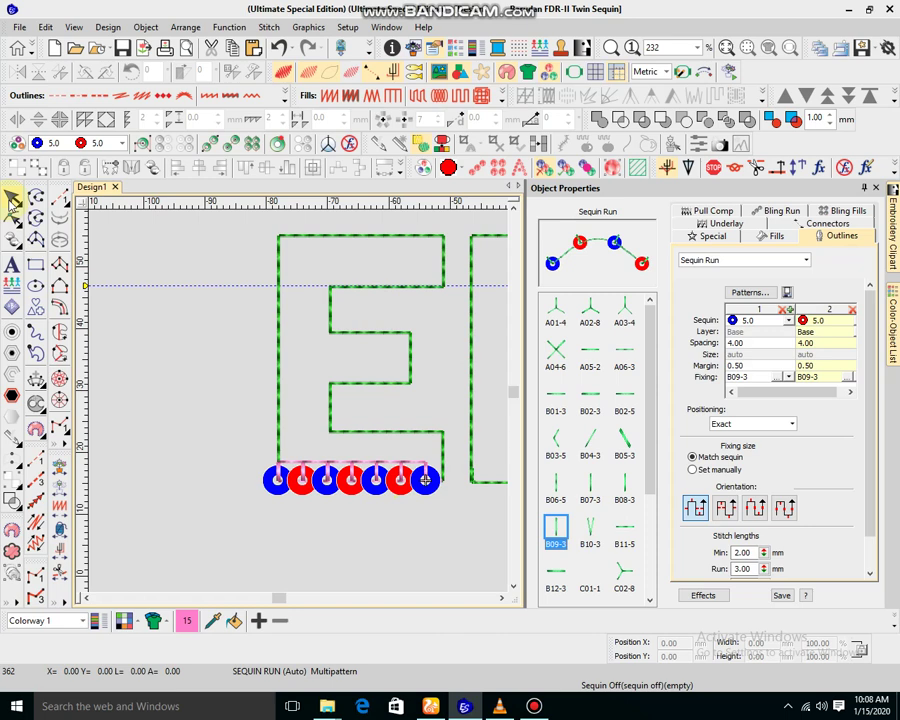
click(88, 287)
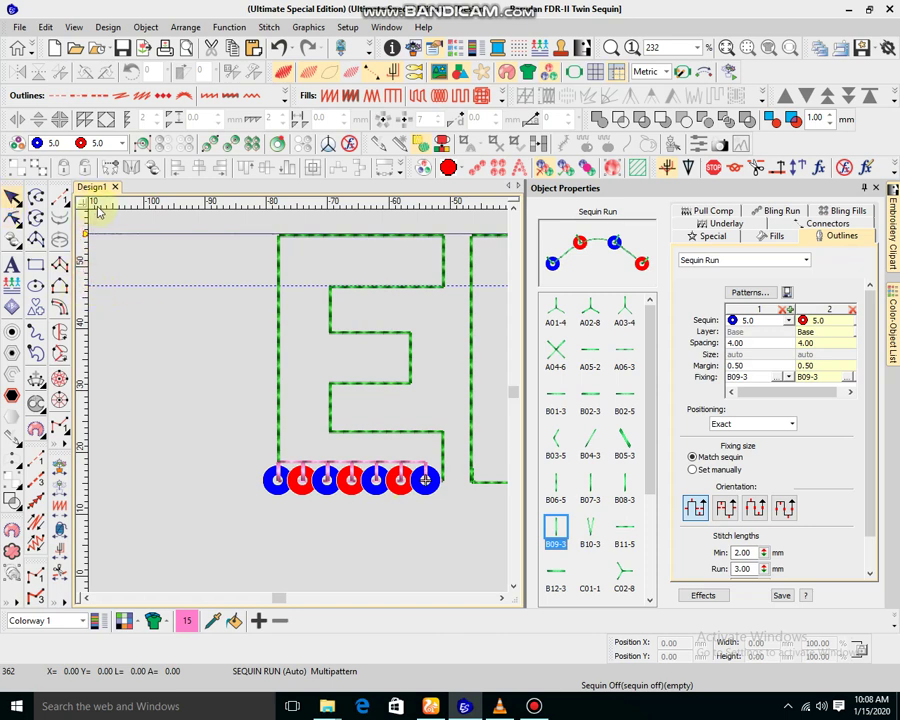
click(196, 269)
Step: Reshape the sequin run under the E, shifting its diamond marker aside and extending its end node slightly past the letter's lower corner
scroll(424, 471, up, 2)
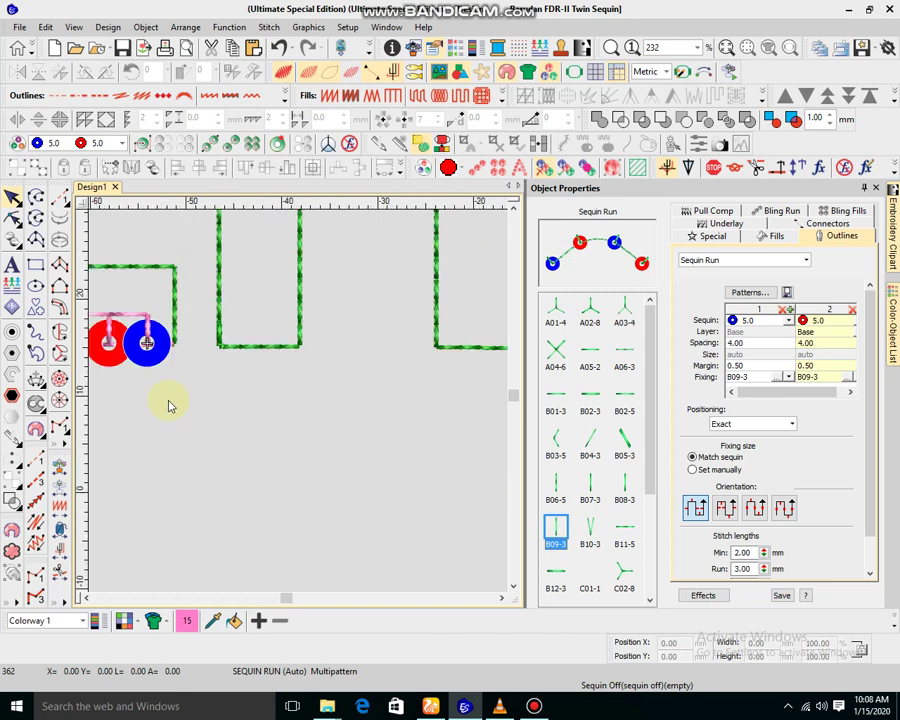
scroll(110, 339, up, 1)
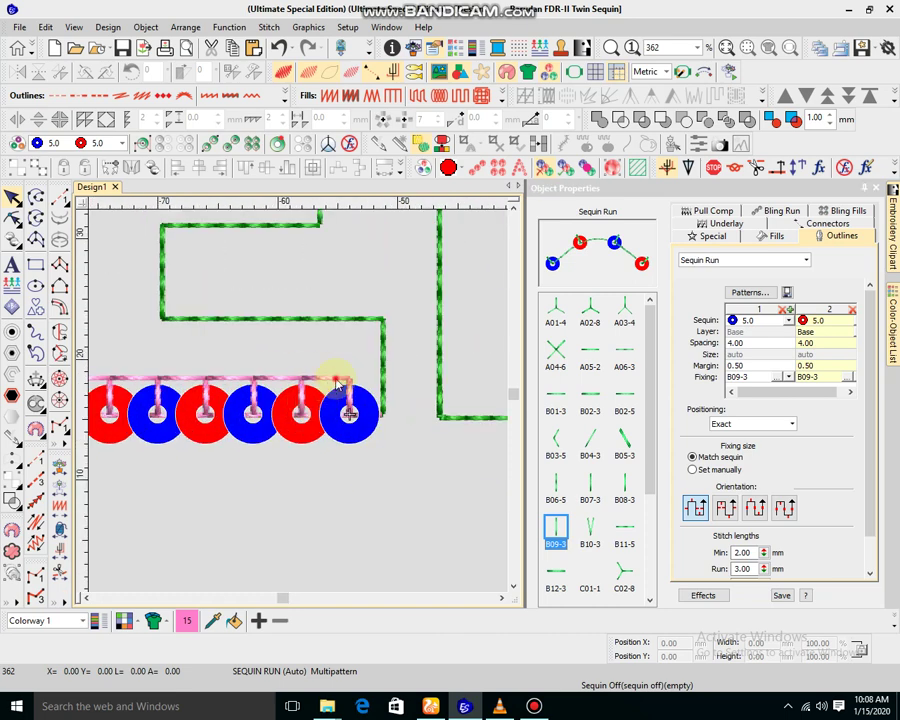
click(336, 381)
scroll(336, 381, up, 1)
key(h)
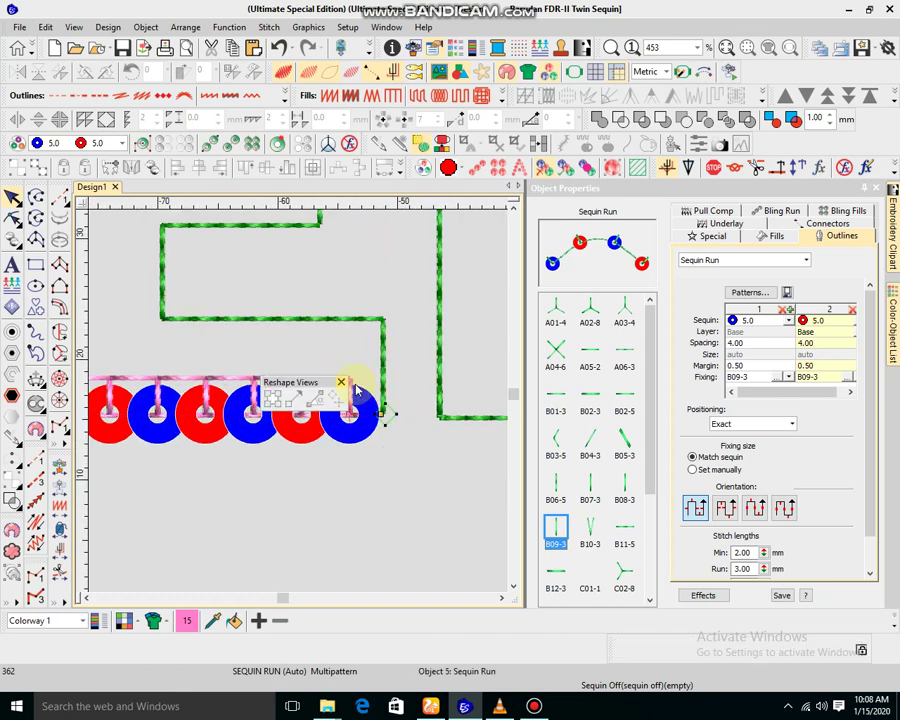
drag(320, 390, 349, 460)
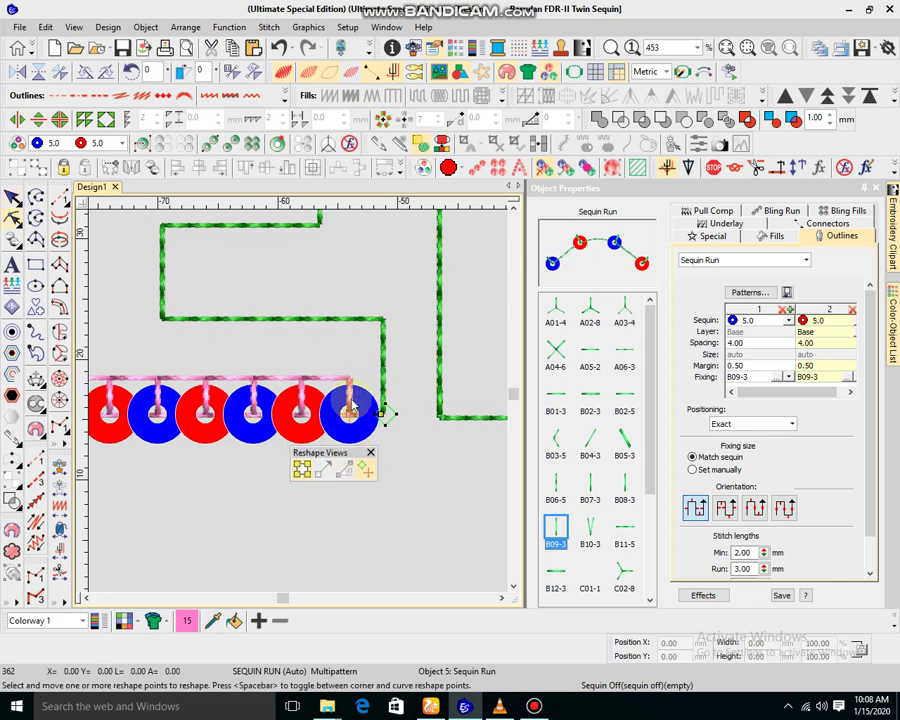
drag(388, 413, 416, 449)
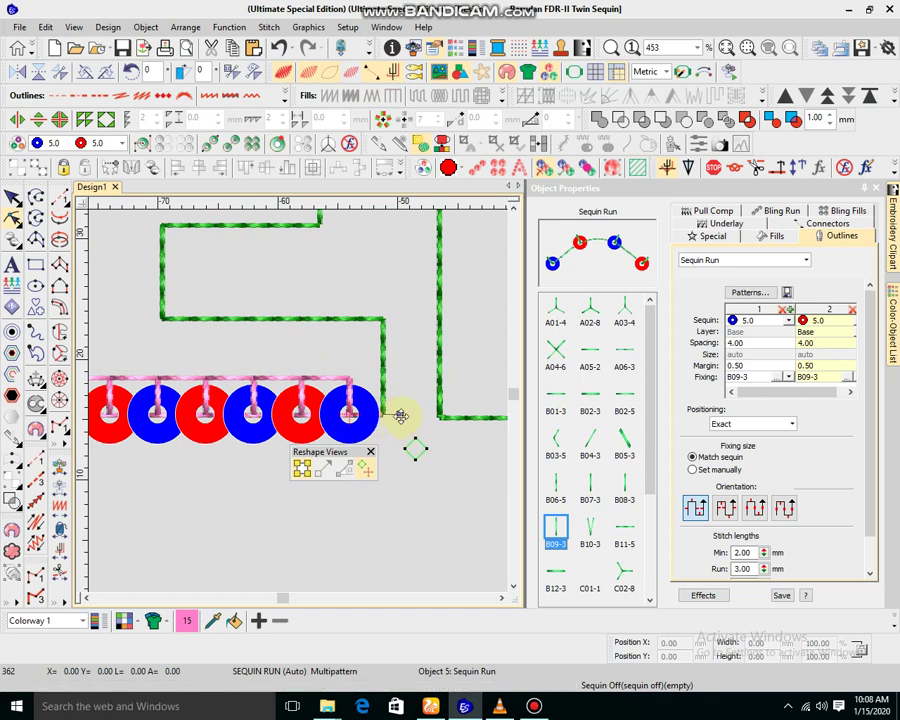
drag(402, 415, 404, 415)
key(Return)
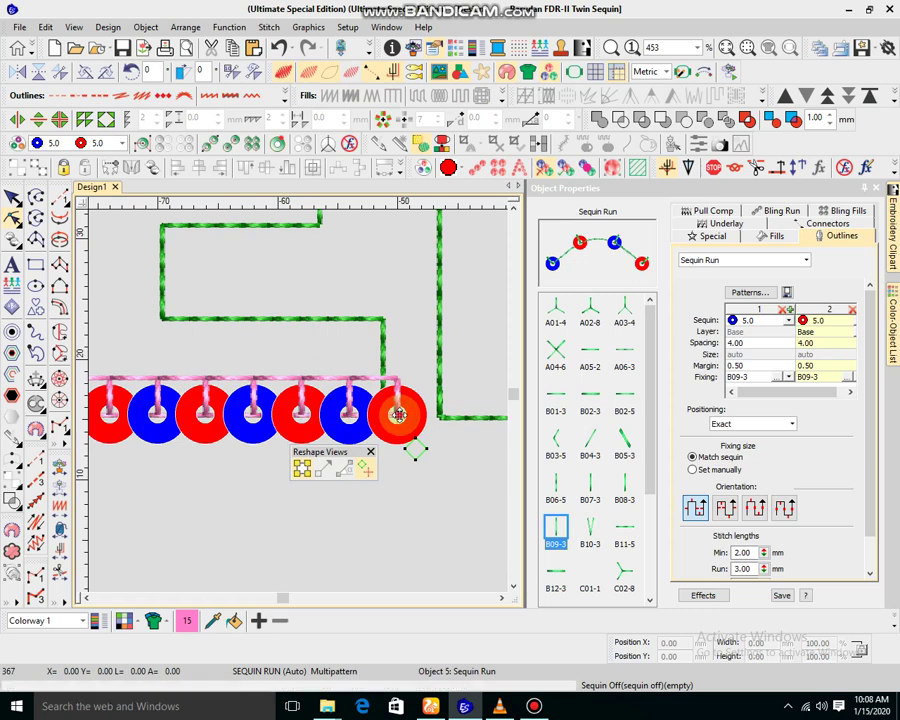
drag(398, 415, 402, 412)
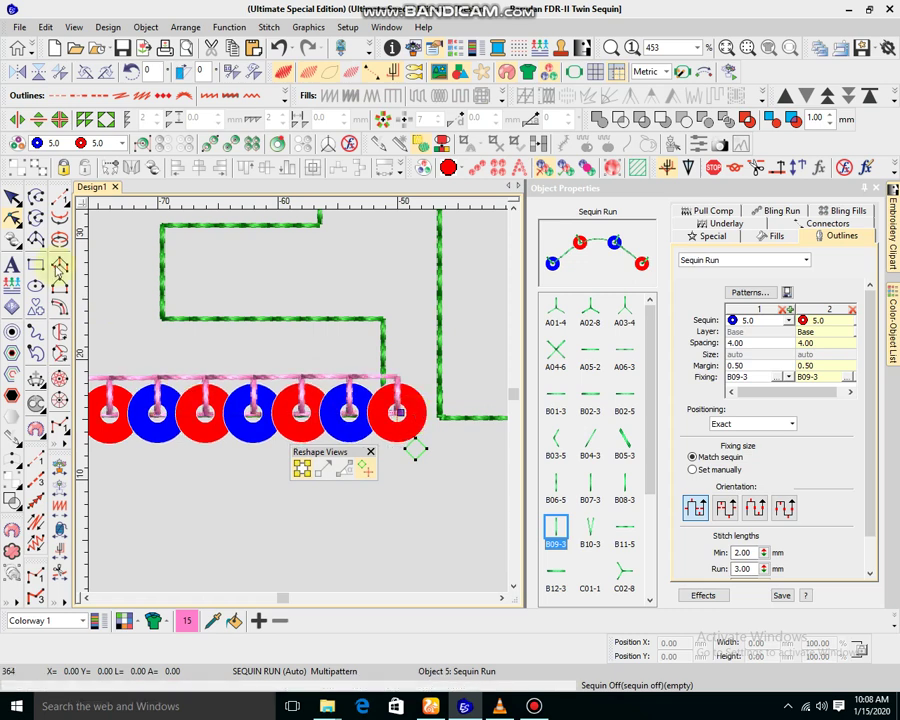
click(14, 205)
Step: Move the whole sequin run up about 2 mm from the E's bottom edge
scroll(290, 402, down, 3)
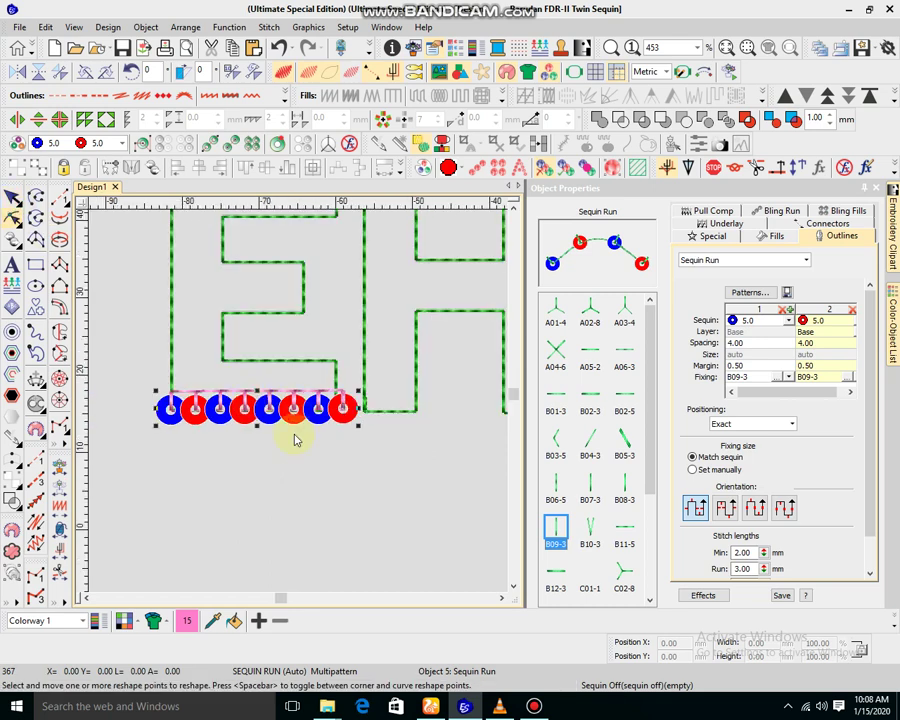
scroll(305, 450, up, 2)
click(317, 470)
click(319, 392)
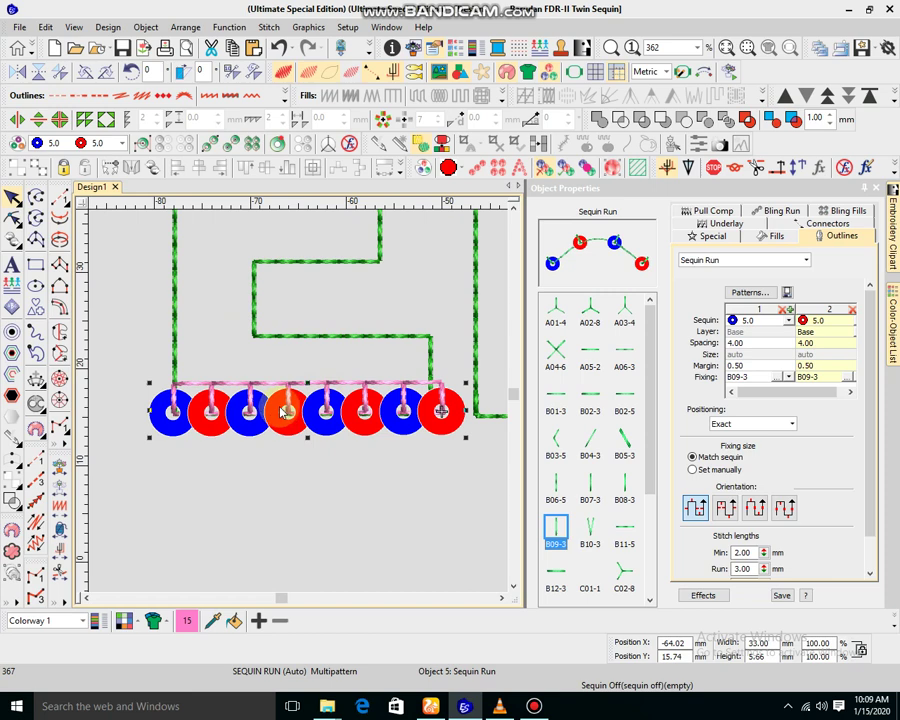
drag(282, 415, 279, 420)
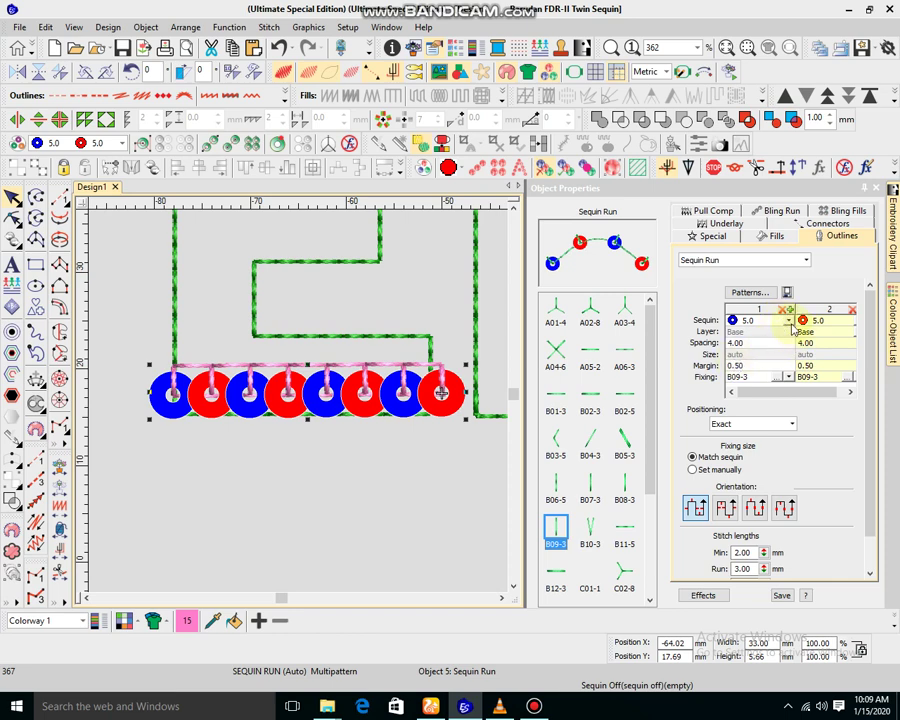
Step: In the sequin palette, set the blue sequin's size to 3.00 mm and its hole to 1.00 mm
click(789, 320)
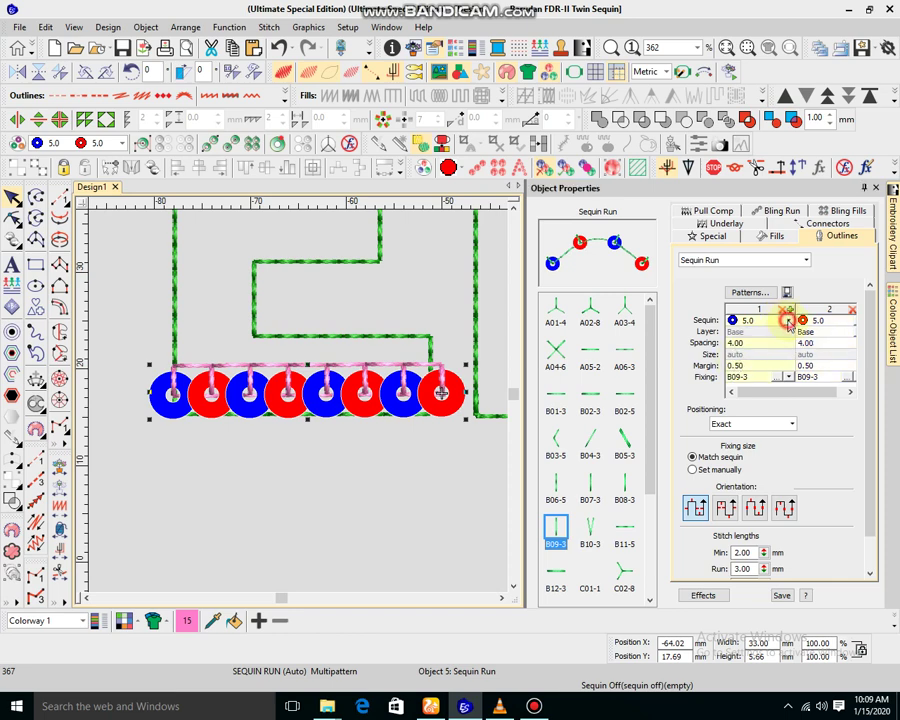
click(18, 145)
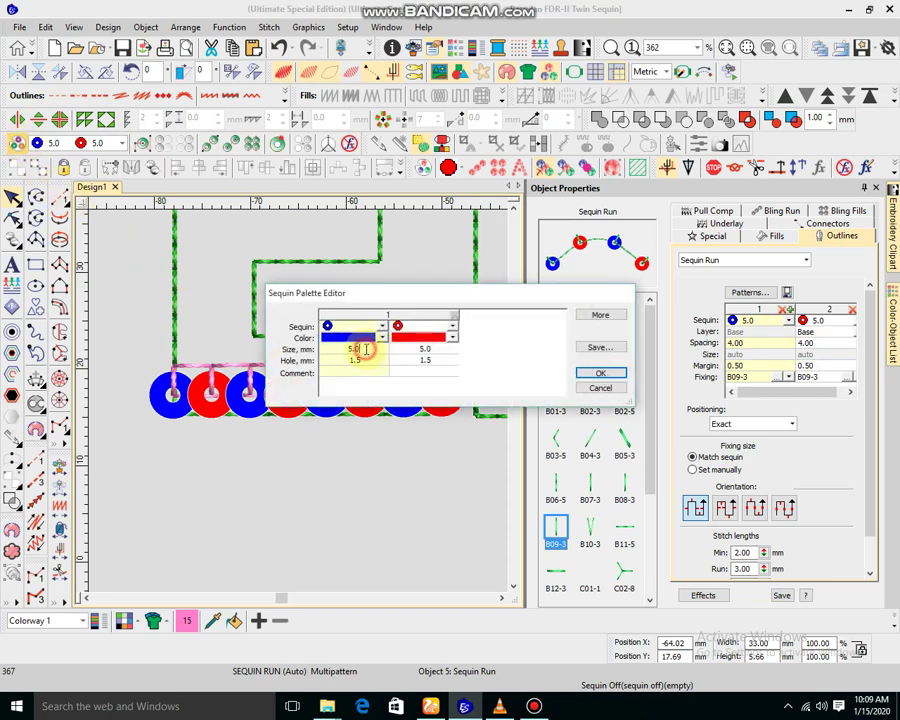
double_click(366, 349)
text(3.)
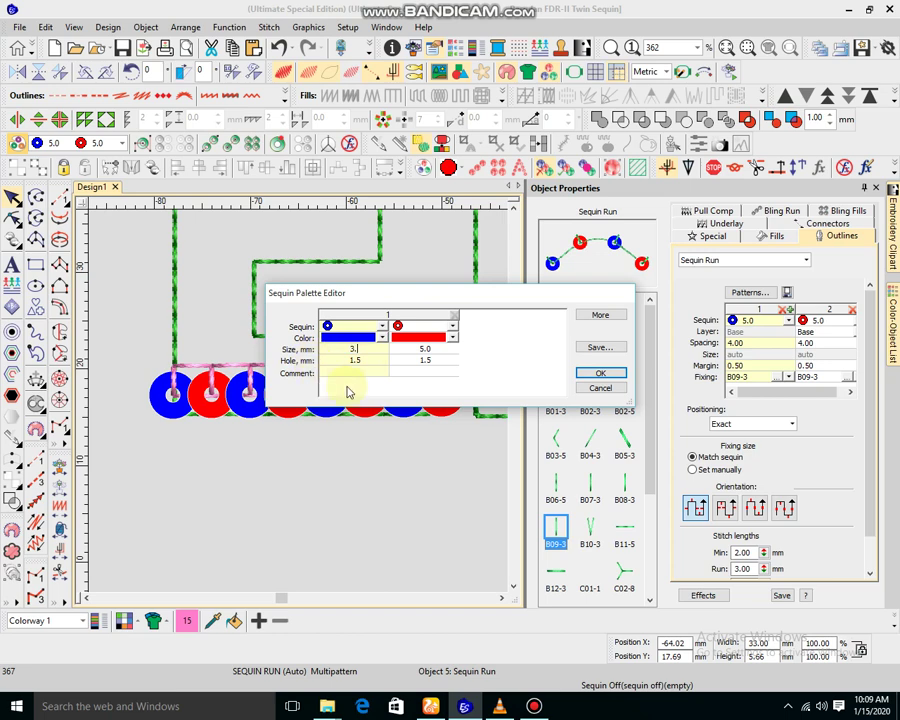
text(00)
key(Return)
double_click(344, 361)
text(1)
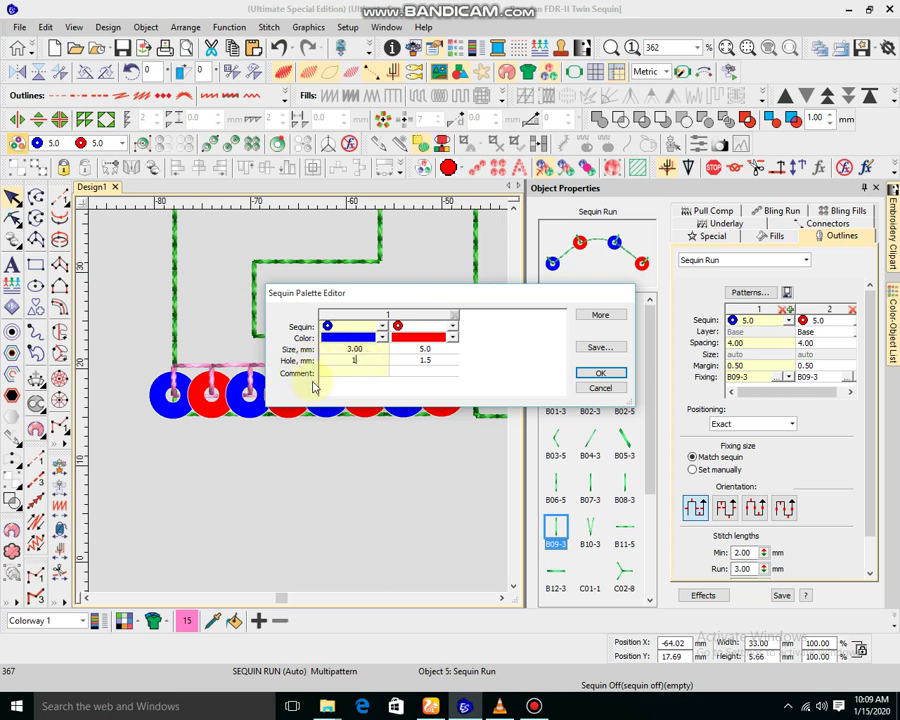
text(.00)
key(Return)
Step: Set the red sequin's hole to 1.00 mm and its size to 3.00 mm, and apply the palette changes
click(449, 364)
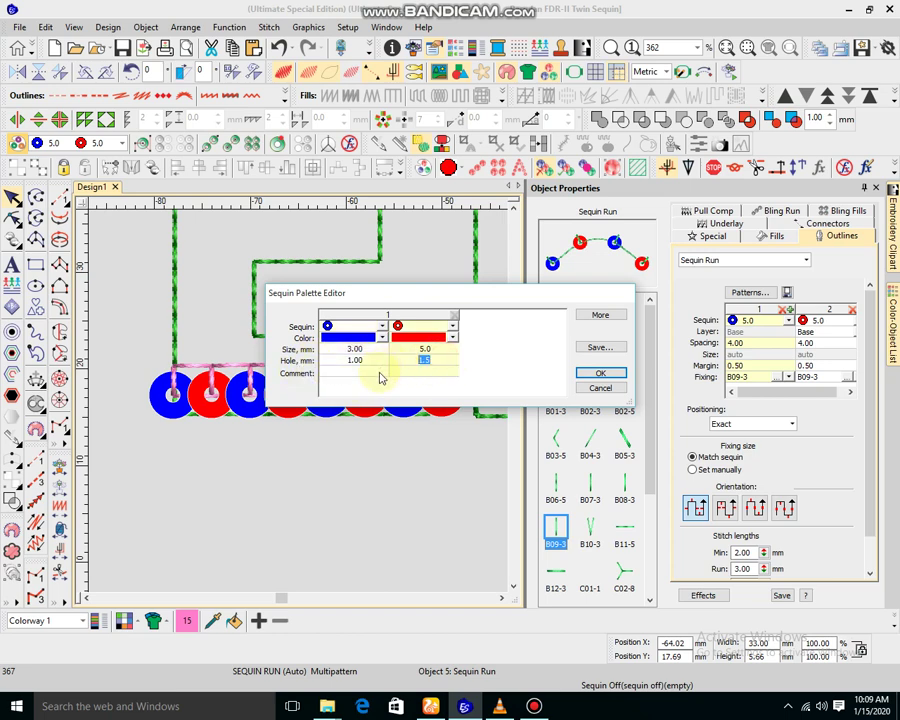
text(1.00)
key(Return)
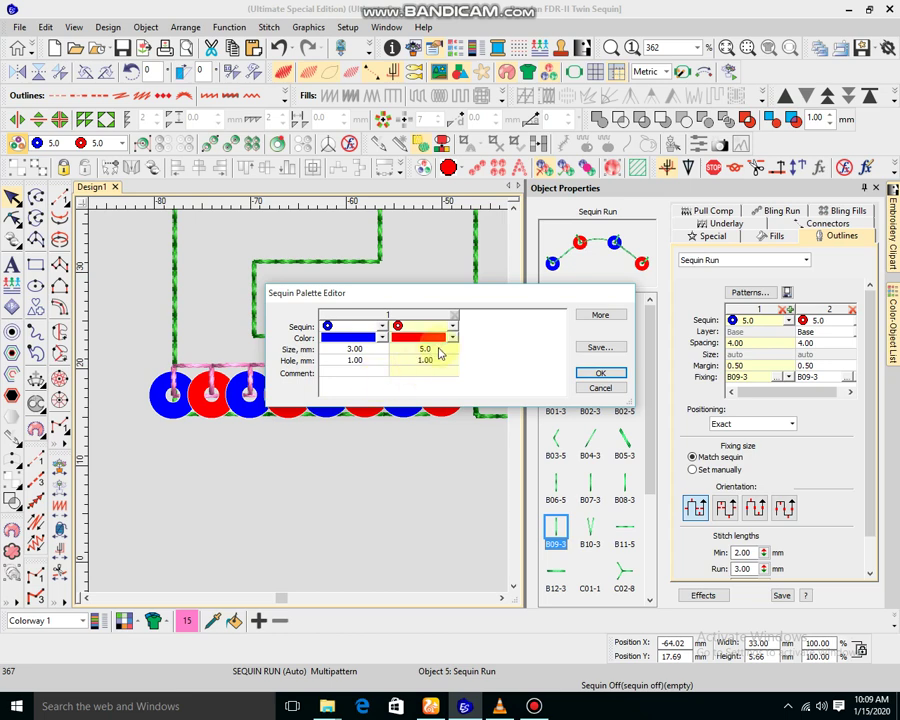
double_click(427, 350)
text(3)
key(Return)
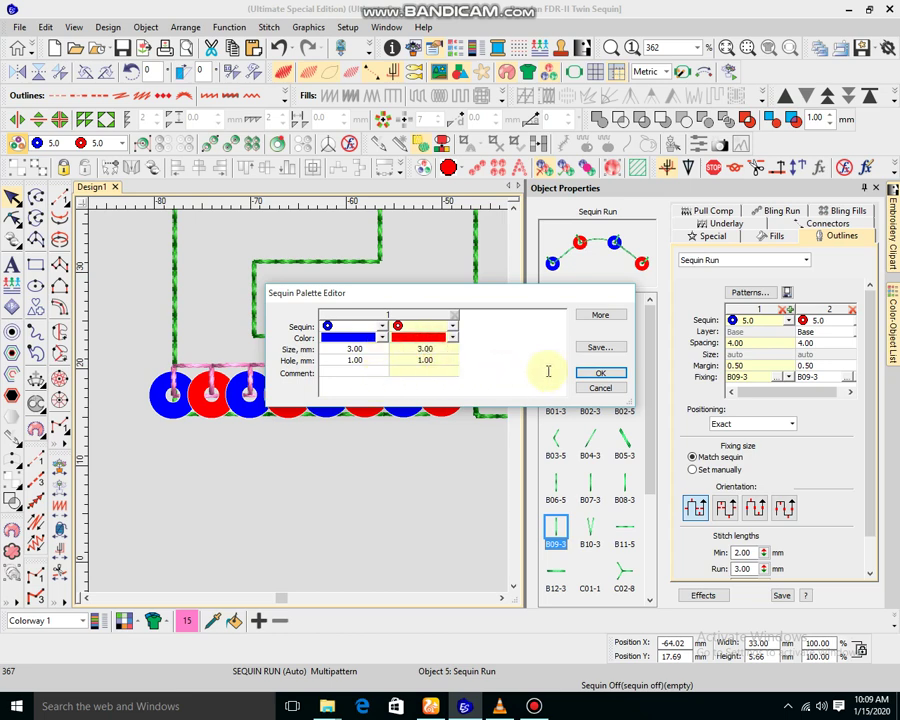
click(598, 373)
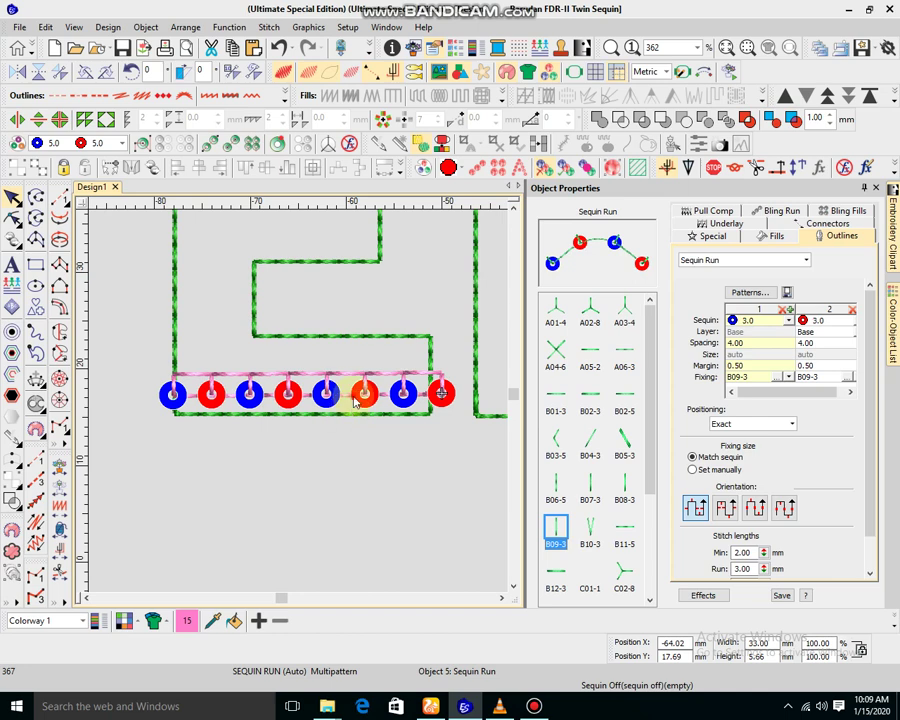
Step: Set the spacing of both the blue and red sequins in the selected run to 2.00 mm
click(368, 392)
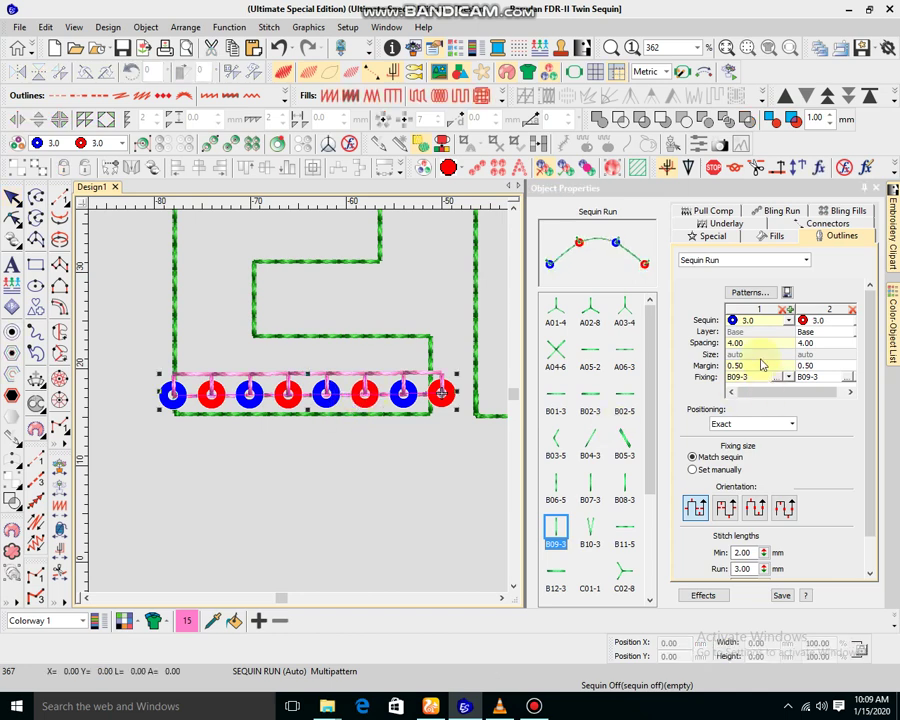
click(750, 343)
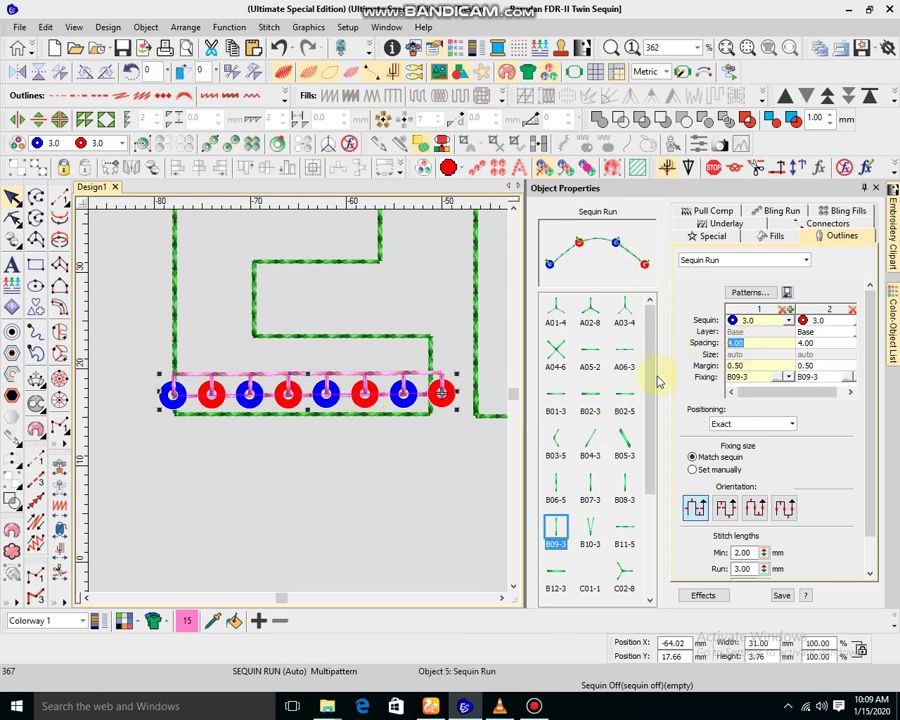
key(Return)
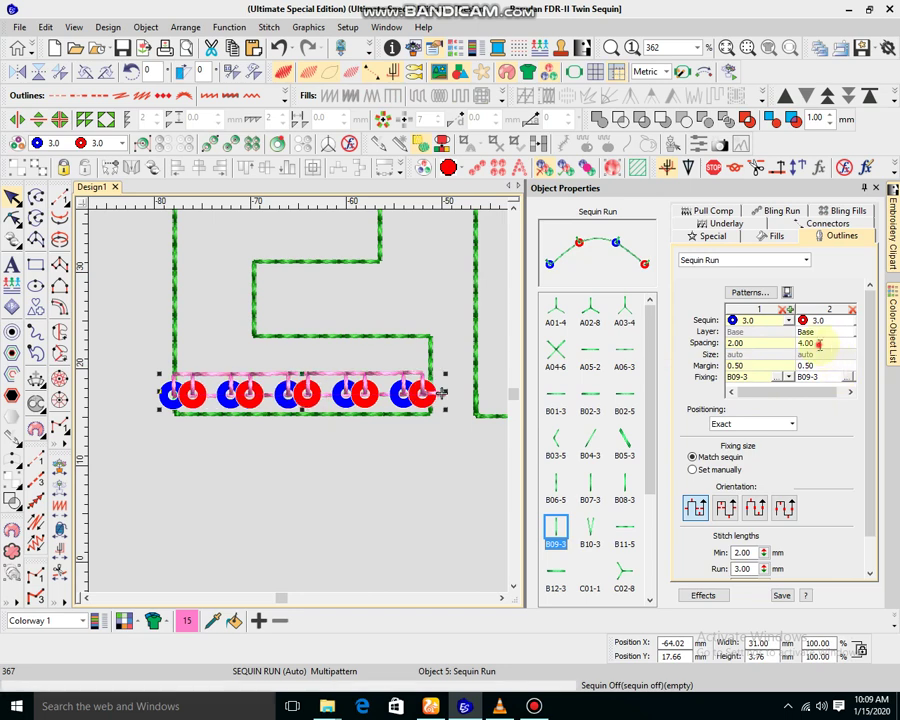
click(818, 343)
text(2.00)
key(Return)
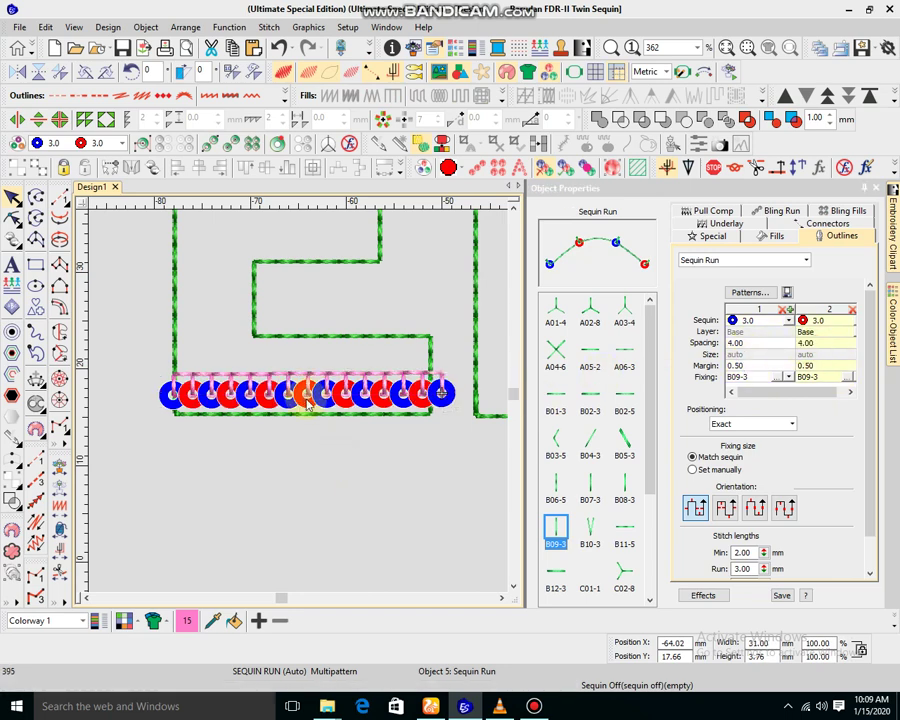
Step: Reshape the sequin run, nudging its end node slightly inward so the run ends with a red sequin
scroll(307, 403, up, 1)
scroll(300, 405, up, 2)
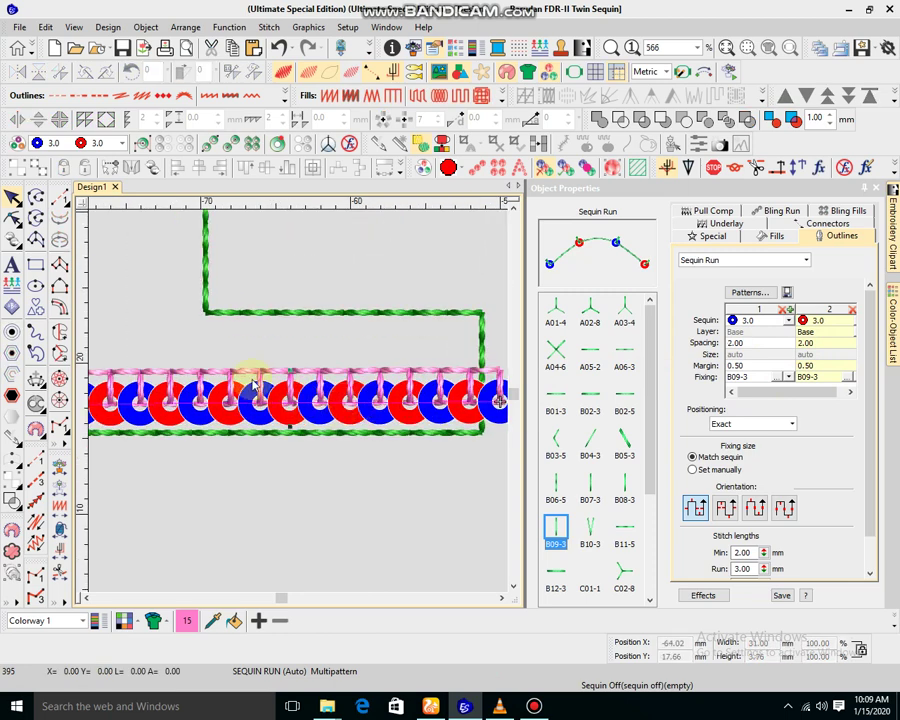
click(250, 372)
scroll(250, 372, down, 1)
key(h)
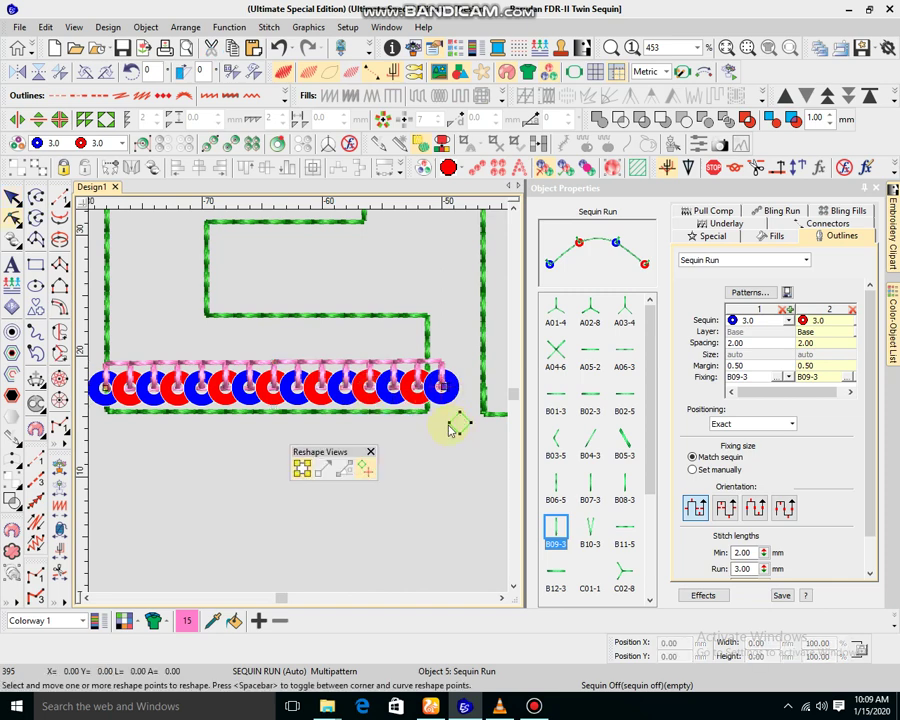
key(Left)
key(Left)
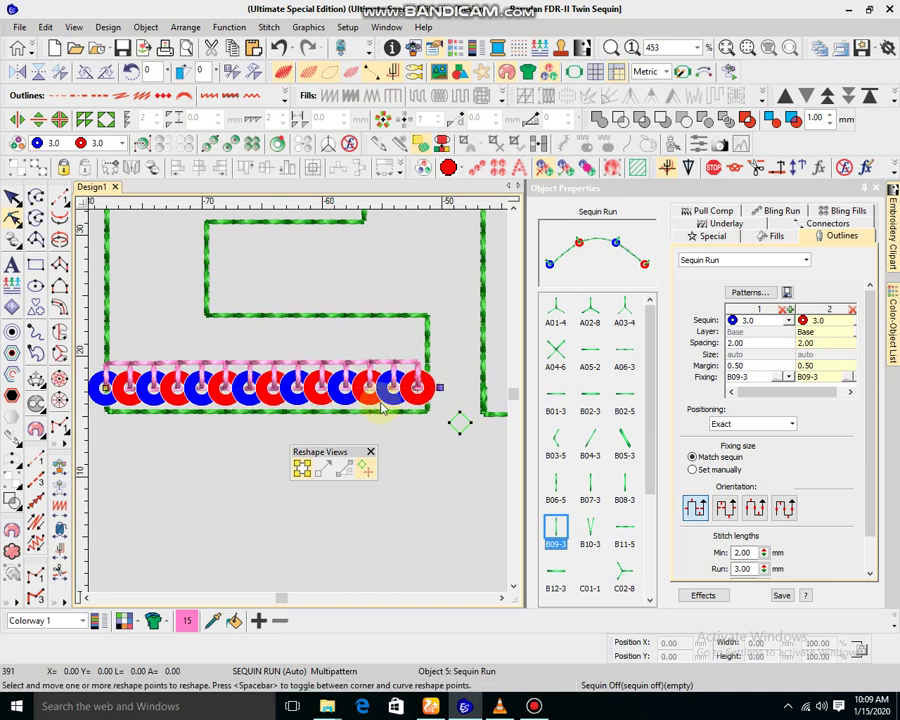
key(Right)
key(Right)
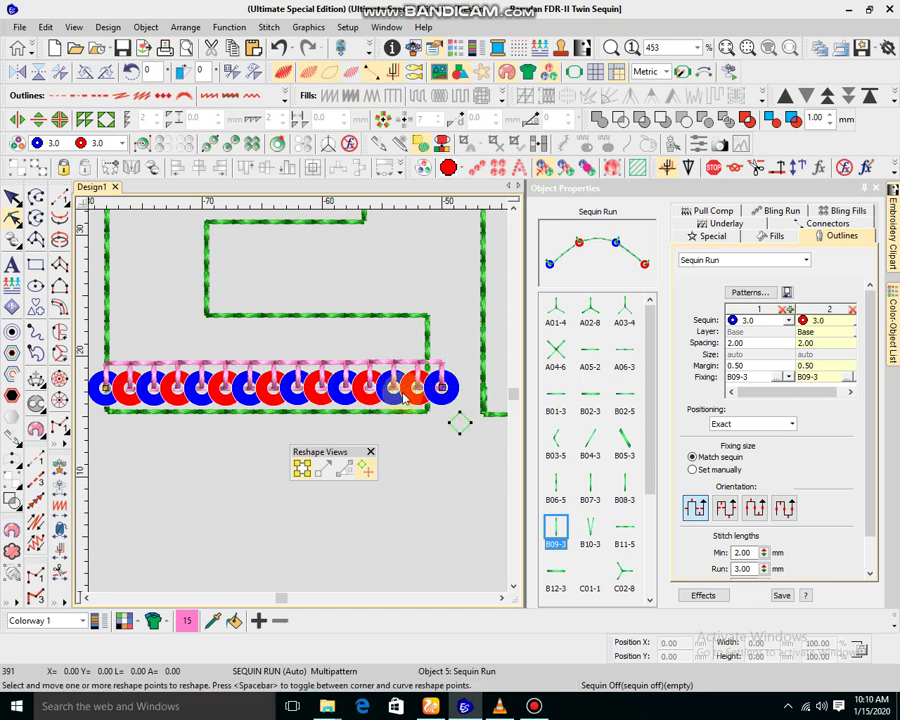
key(Left)
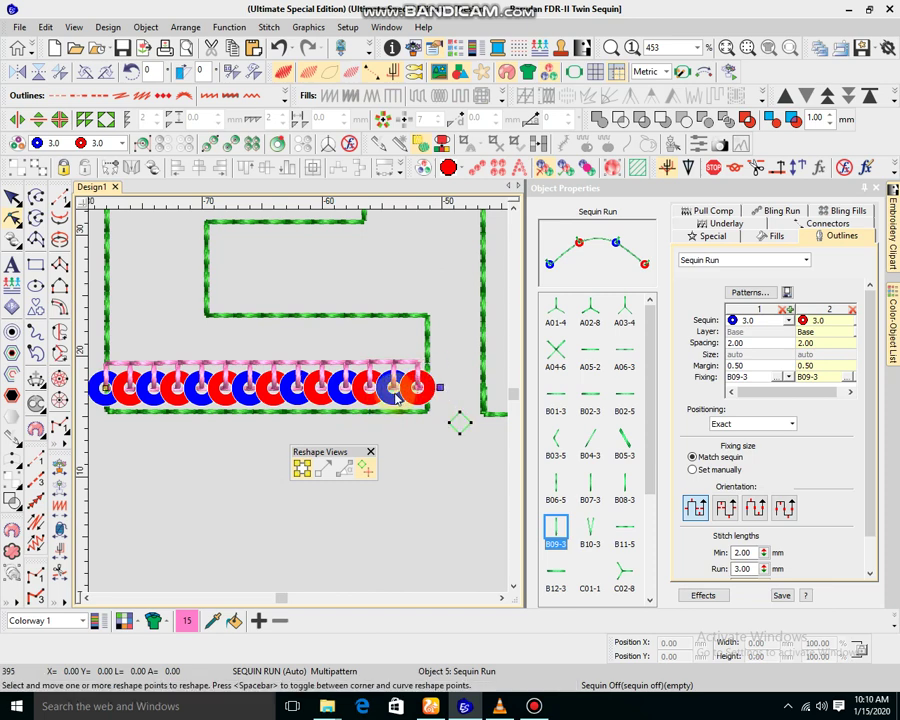
Step: Return to object selection and move the whole sequin run down about 0.8 mm towards the E's bottom edge
click(13, 214)
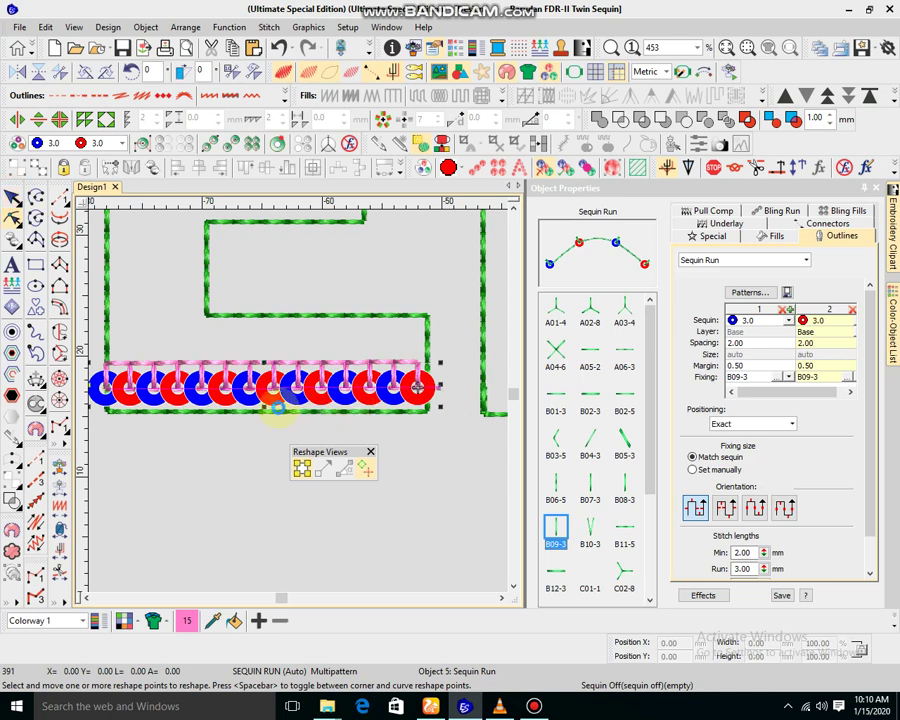
click(281, 394)
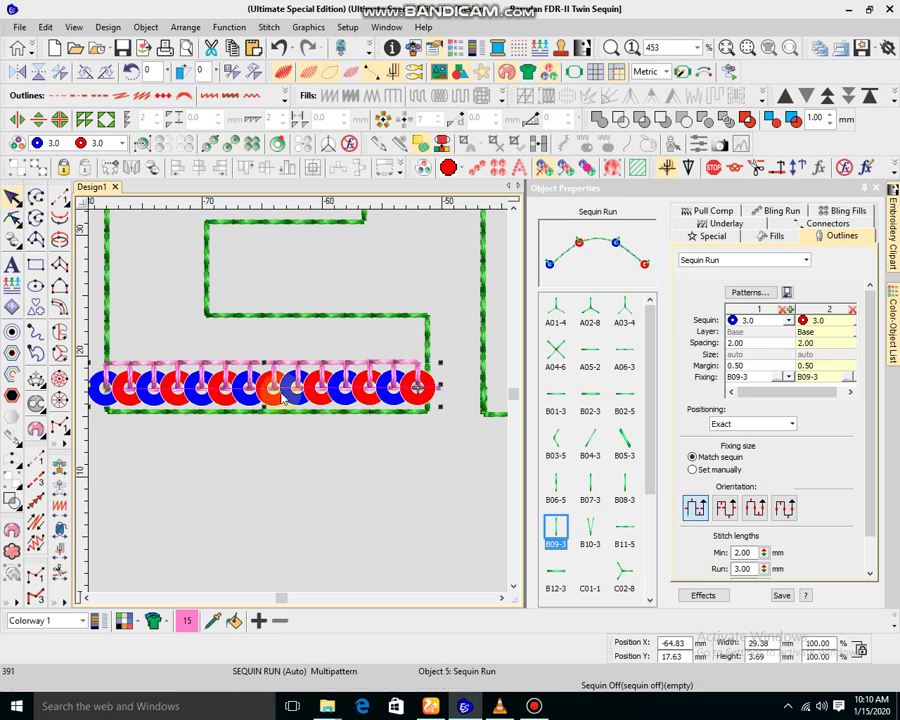
drag(282, 396, 284, 400)
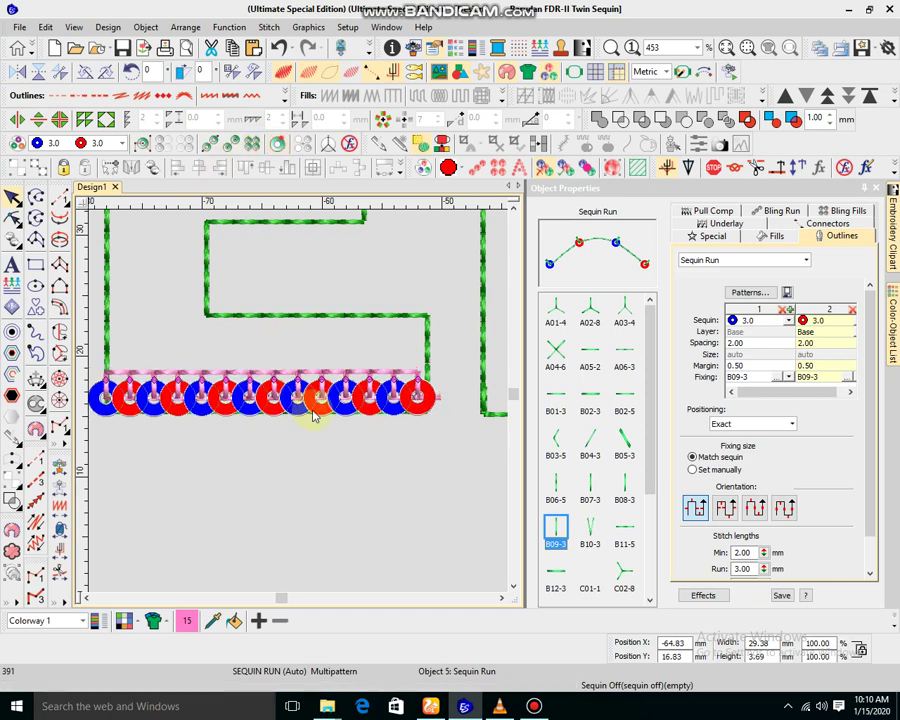
Step: Edit the run's individual sequins, replacing the last red sequin and the red one two places before it with blue p1
key(h)
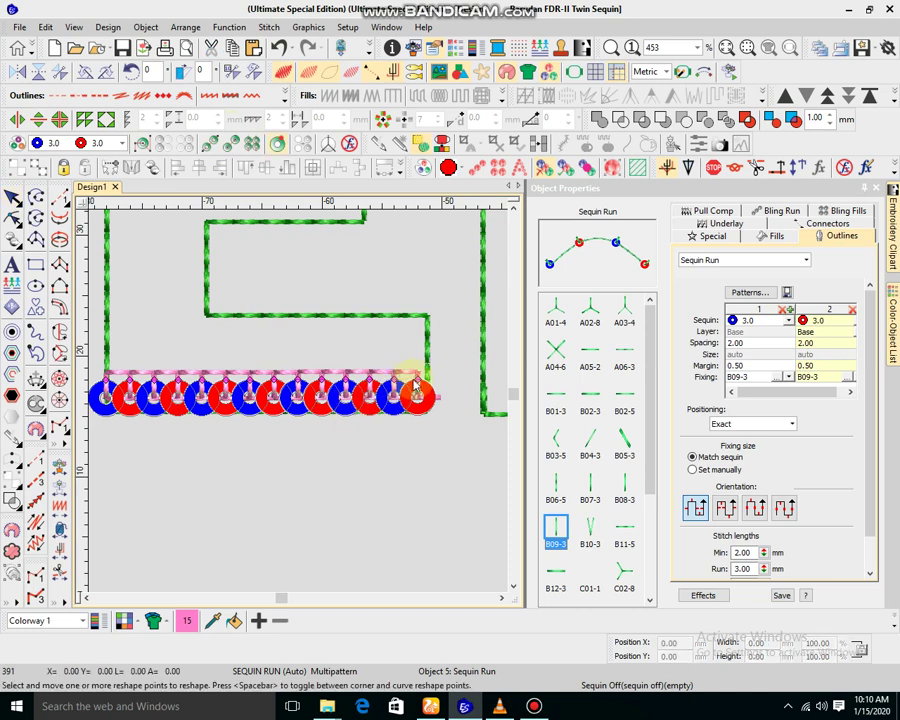
right_click(418, 378)
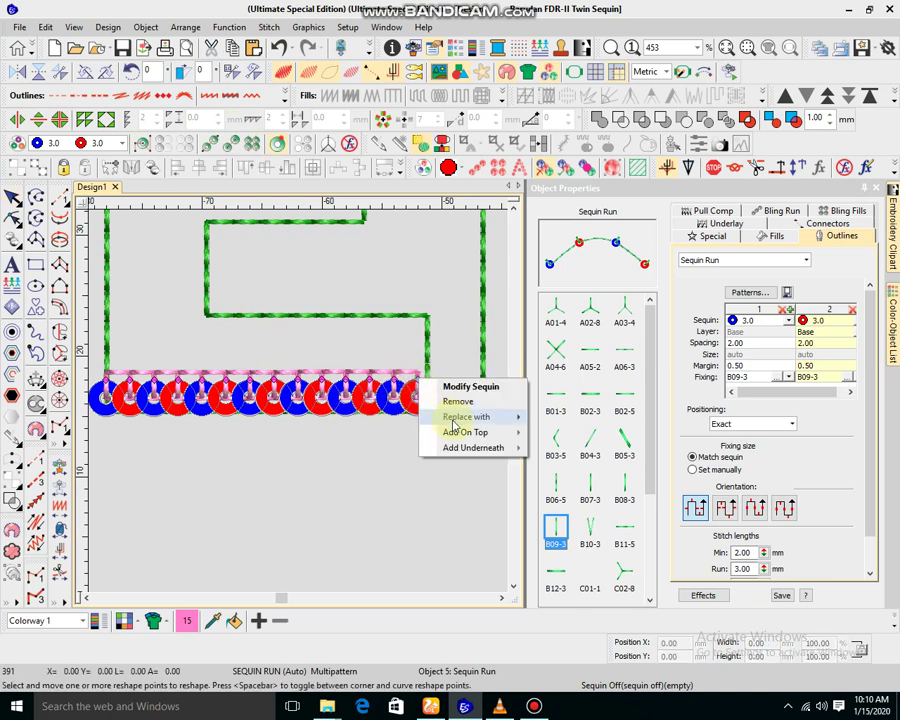
mouse_move(464, 416)
click(546, 432)
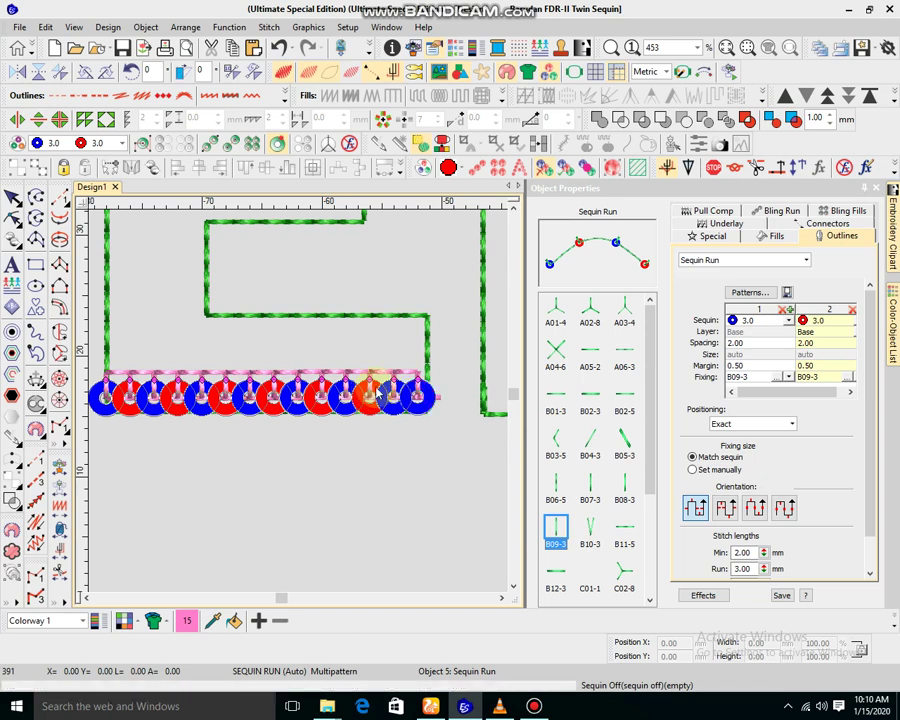
click(369, 380)
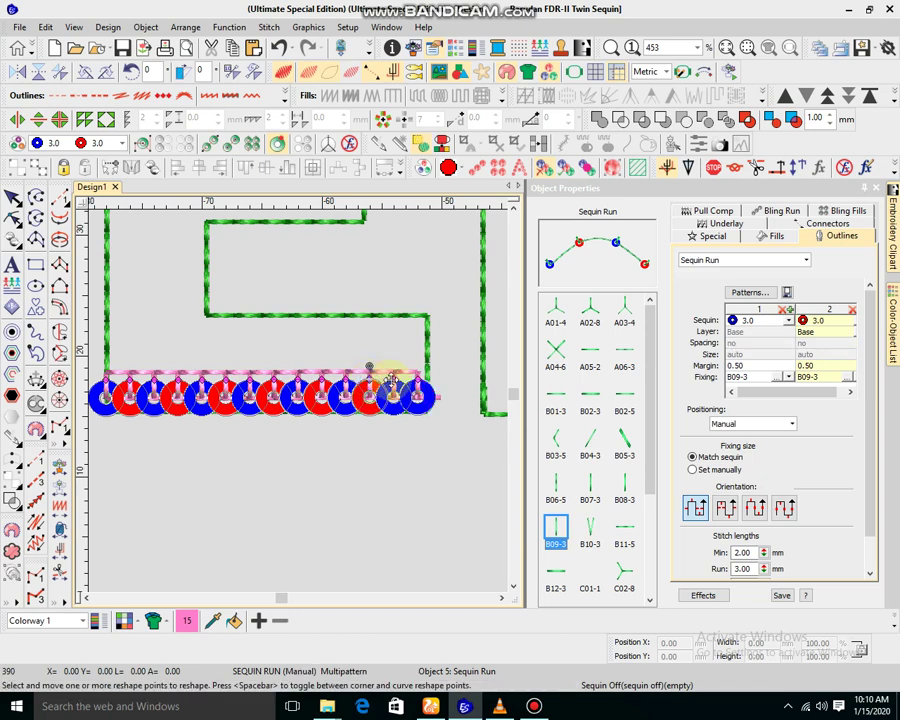
right_click(369, 372)
mouse_move(452, 420)
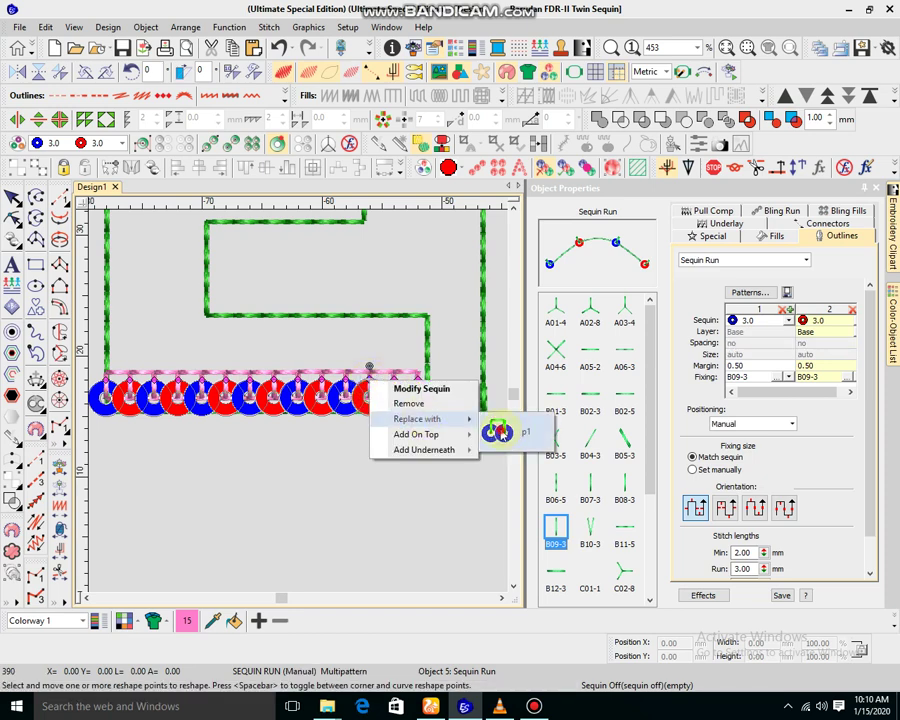
click(494, 427)
Step: Replace the red tenth, eighth and sixth sequins, counted from the run's start, with the blue p1 sequin
click(321, 376)
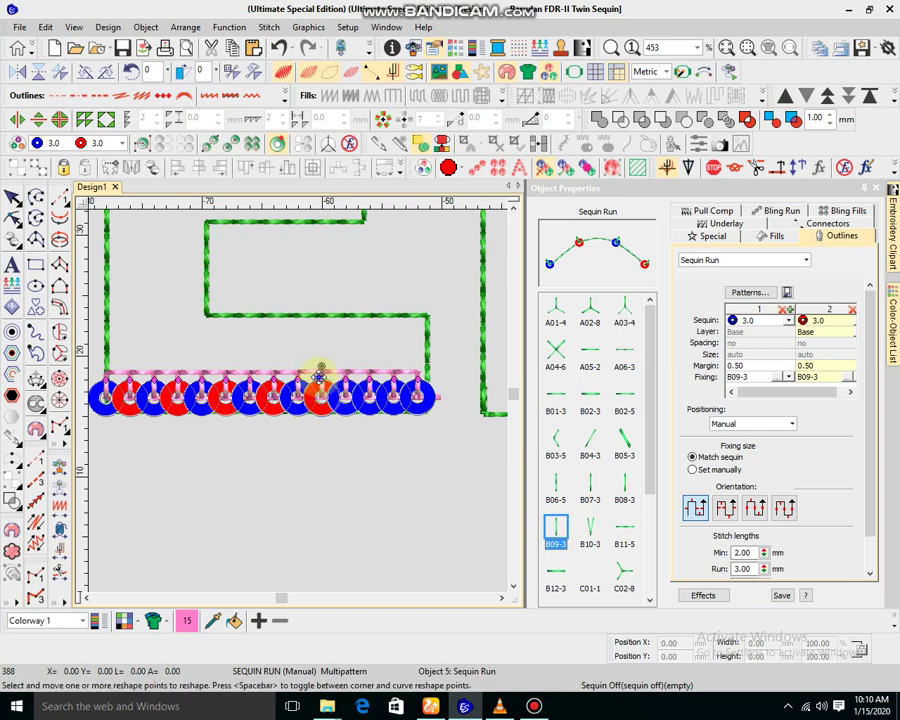
right_click(322, 374)
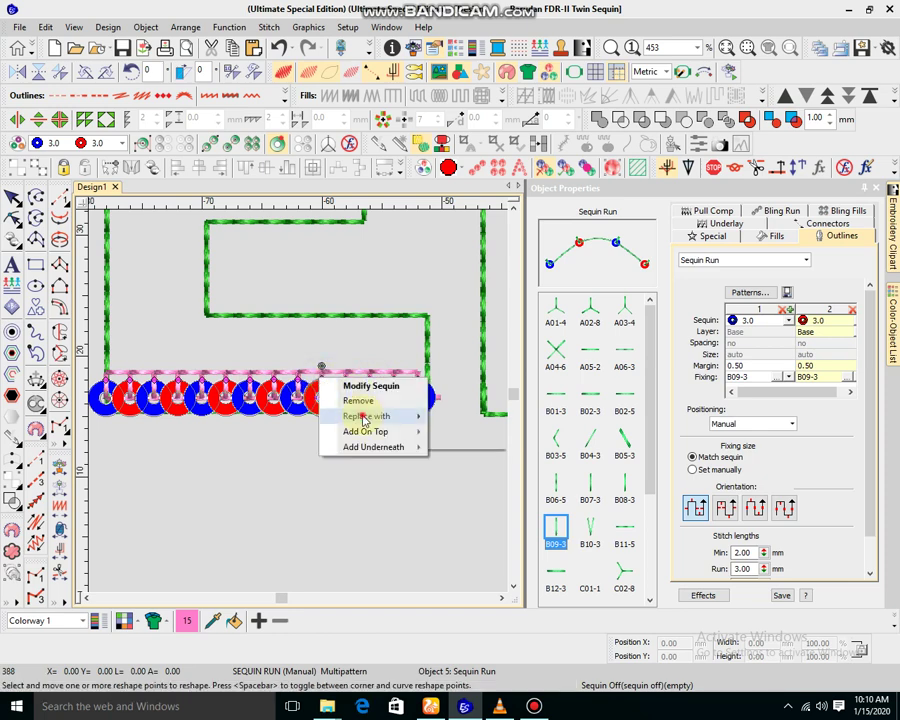
mouse_move(400, 414)
click(452, 427)
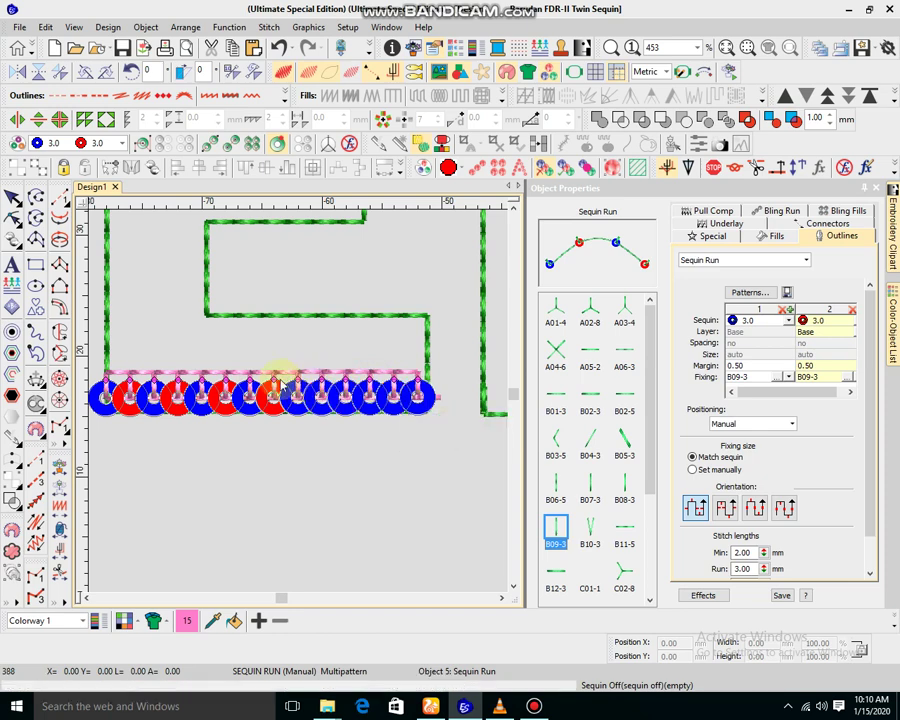
right_click(274, 378)
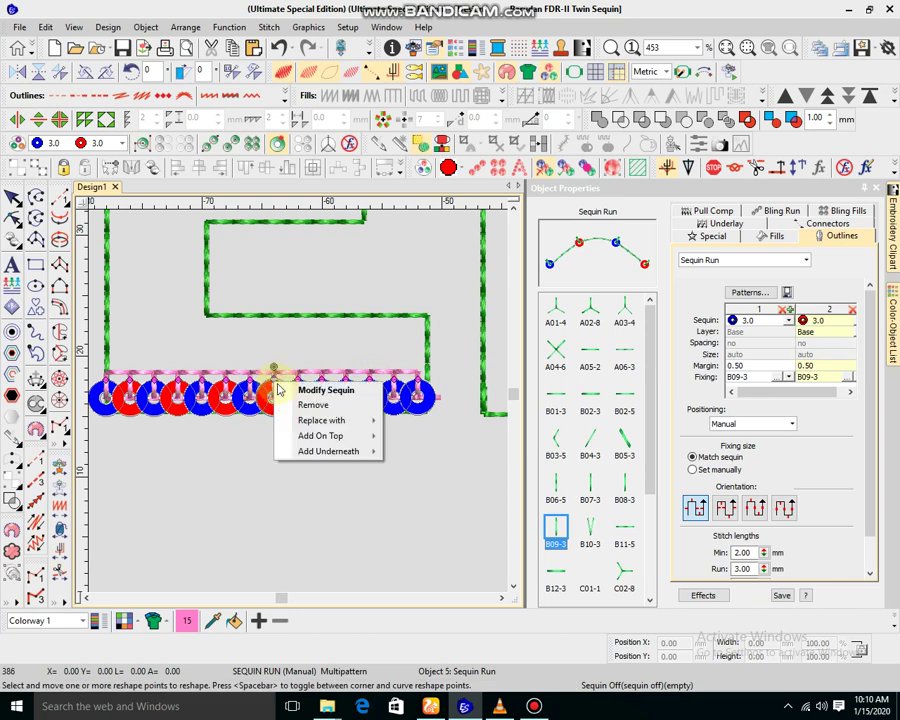
mouse_move(377, 427)
click(404, 432)
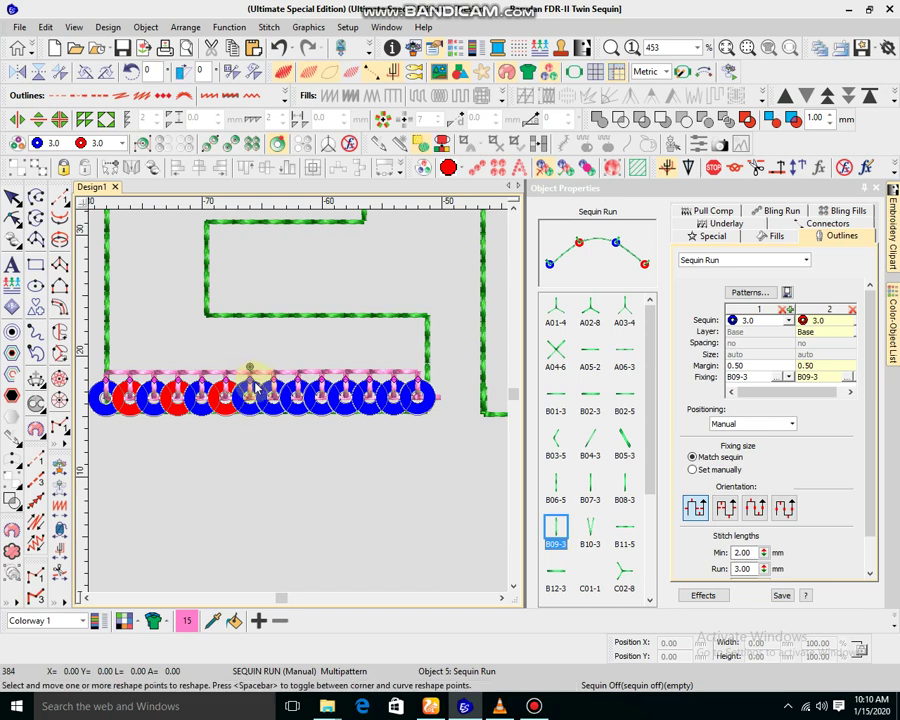
click(226, 382)
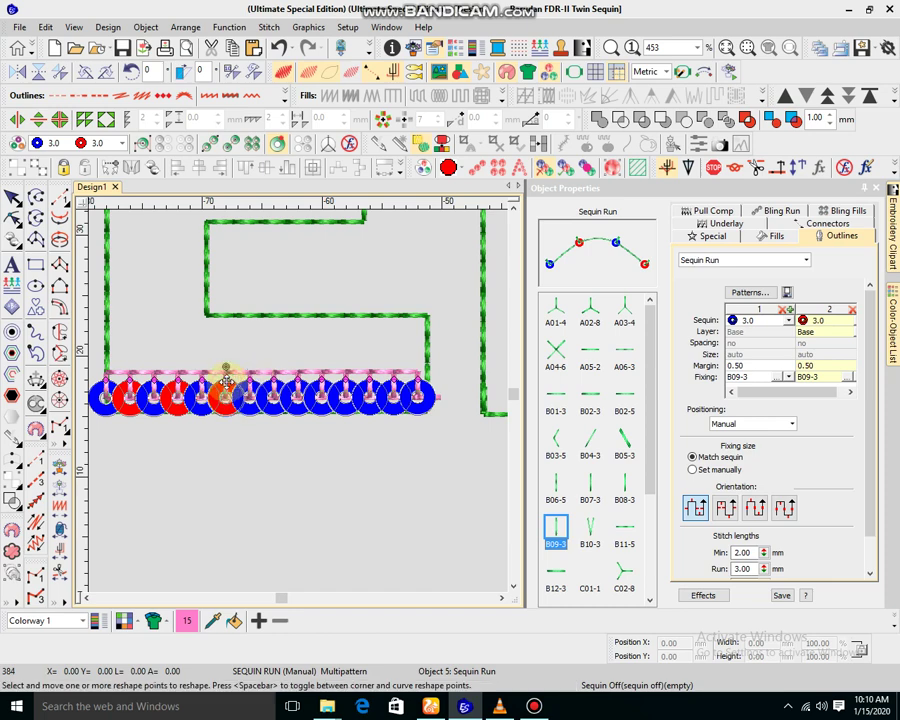
right_click(227, 383)
mouse_move(264, 417)
click(352, 427)
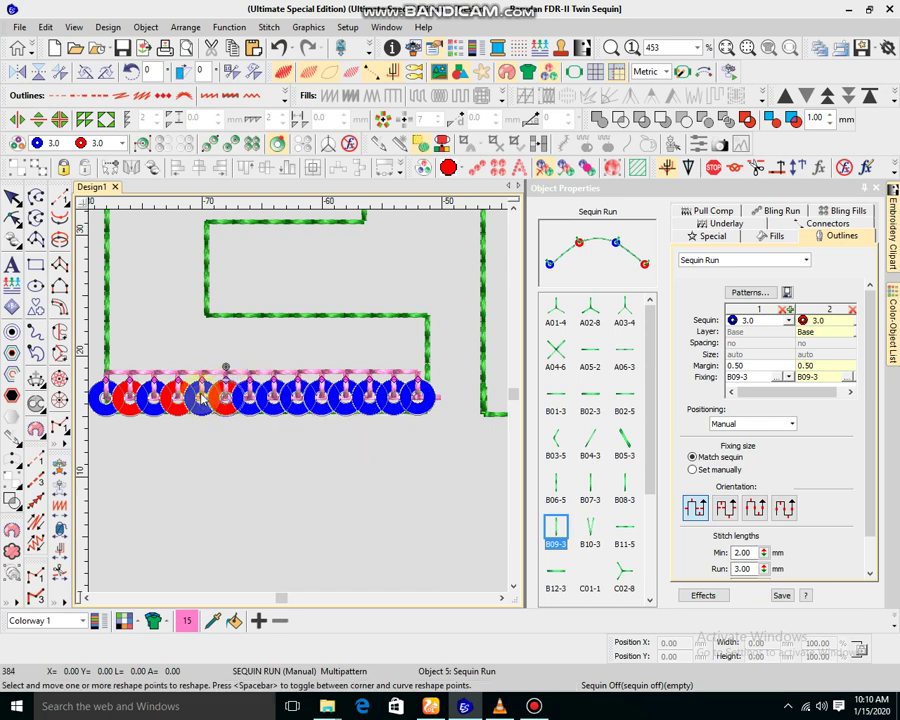
click(181, 384)
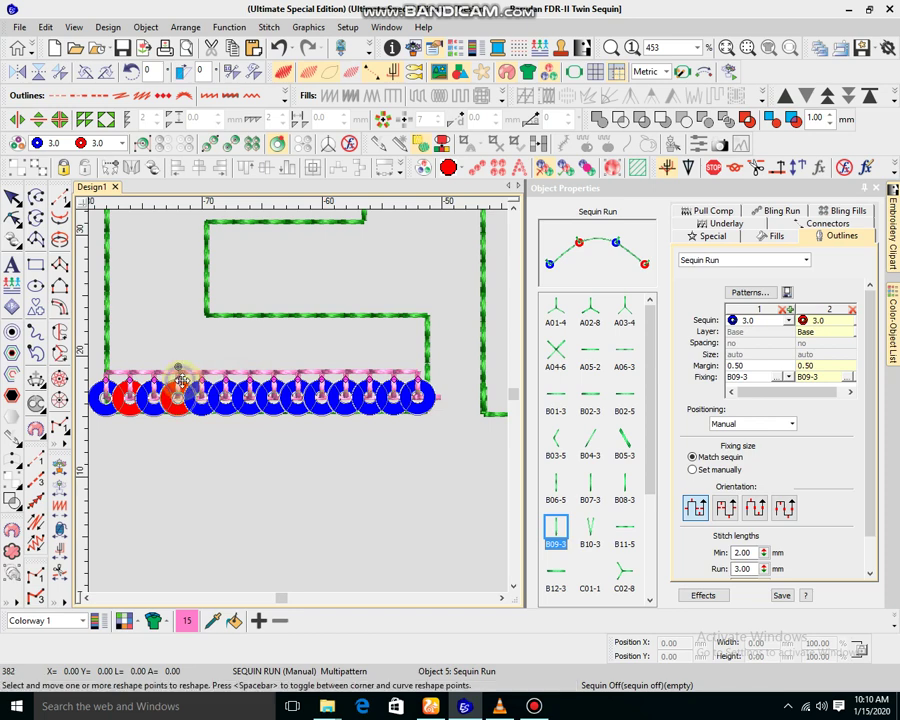
right_click(180, 378)
click(224, 420)
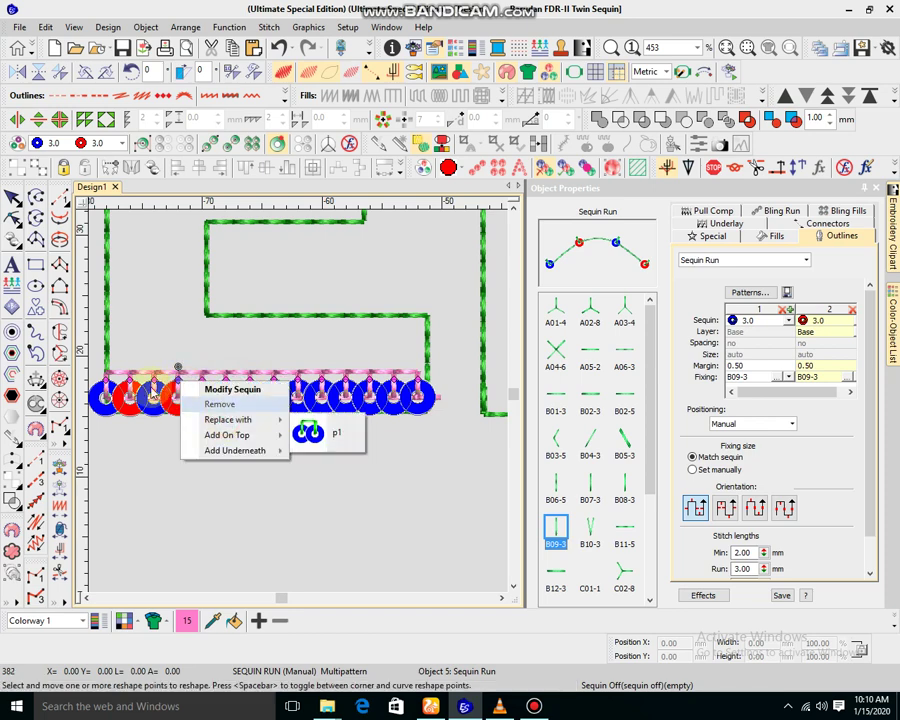
Step: Replace the blue third sequin, counted from the run's start, with the red sequin
click(153, 380)
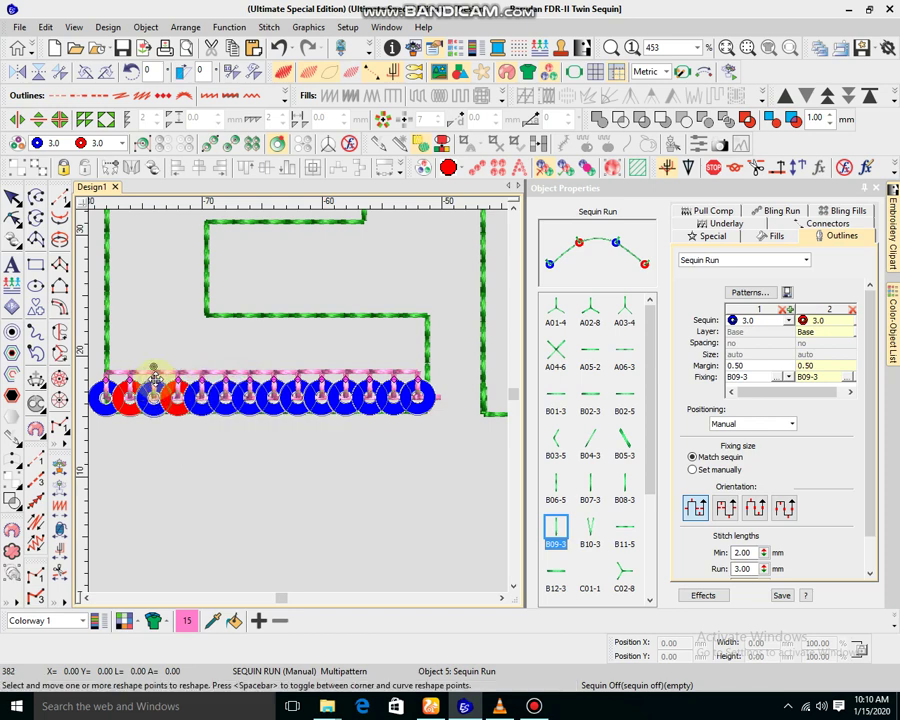
right_click(155, 382)
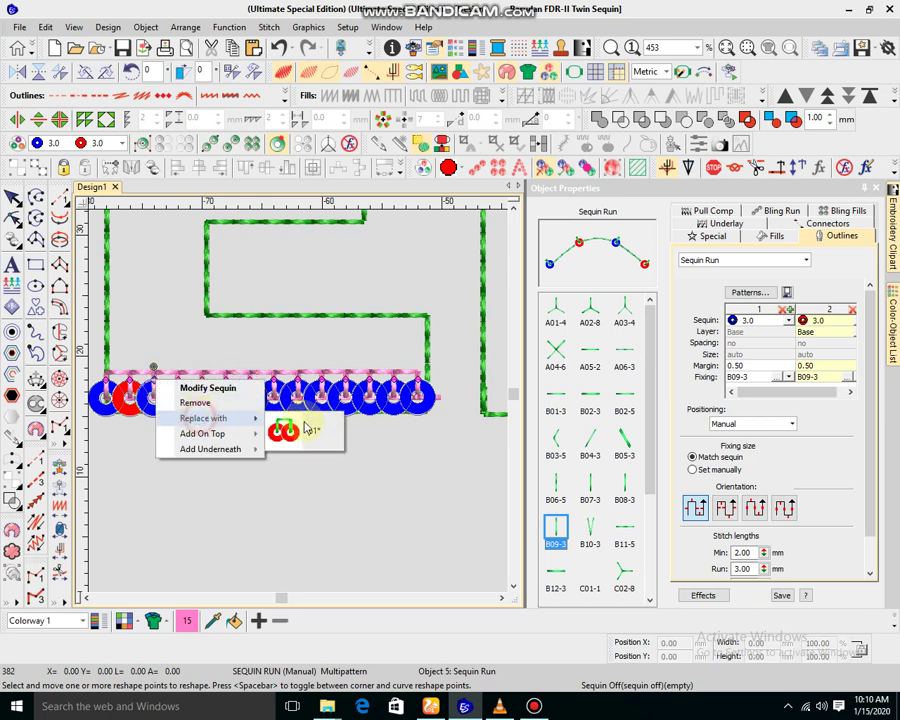
click(285, 431)
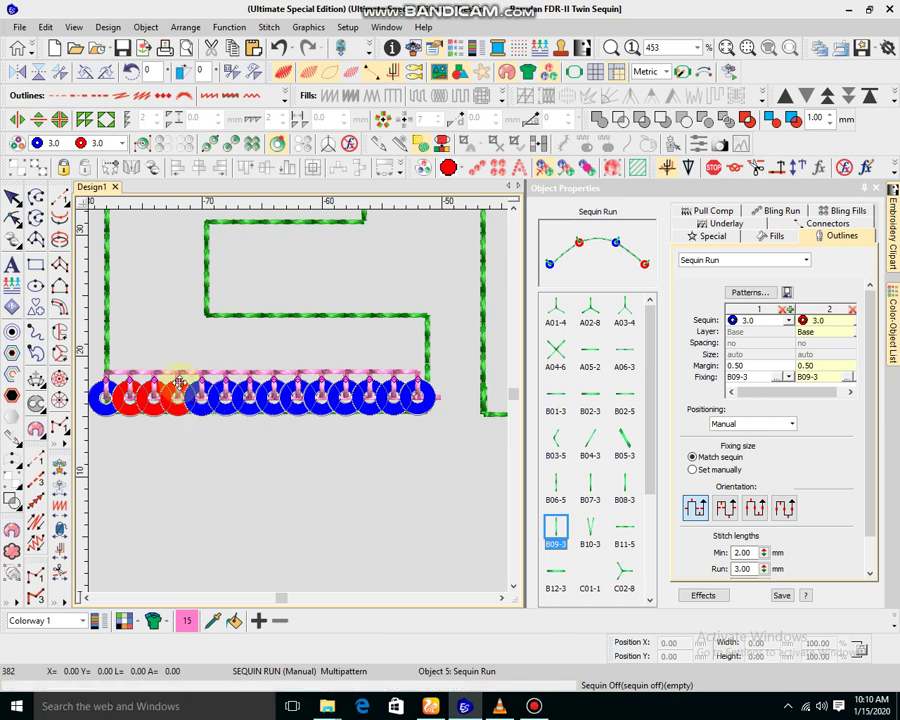
Step: Replace the red fourth, third and second sequins, counted from the run's start, with the blue p1 sequin
right_click(178, 382)
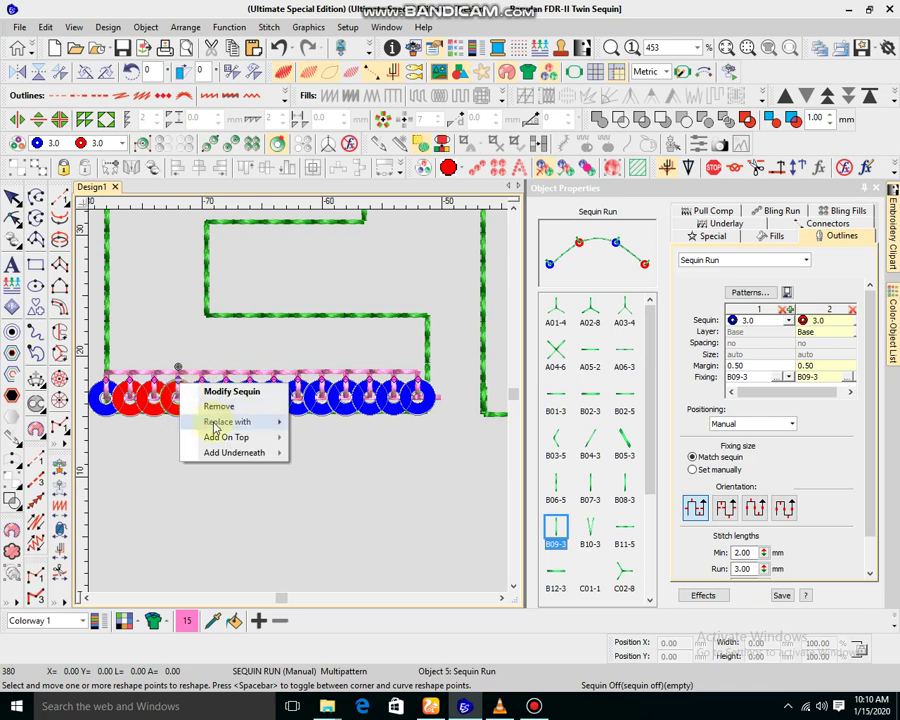
mouse_move(214, 429)
click(315, 430)
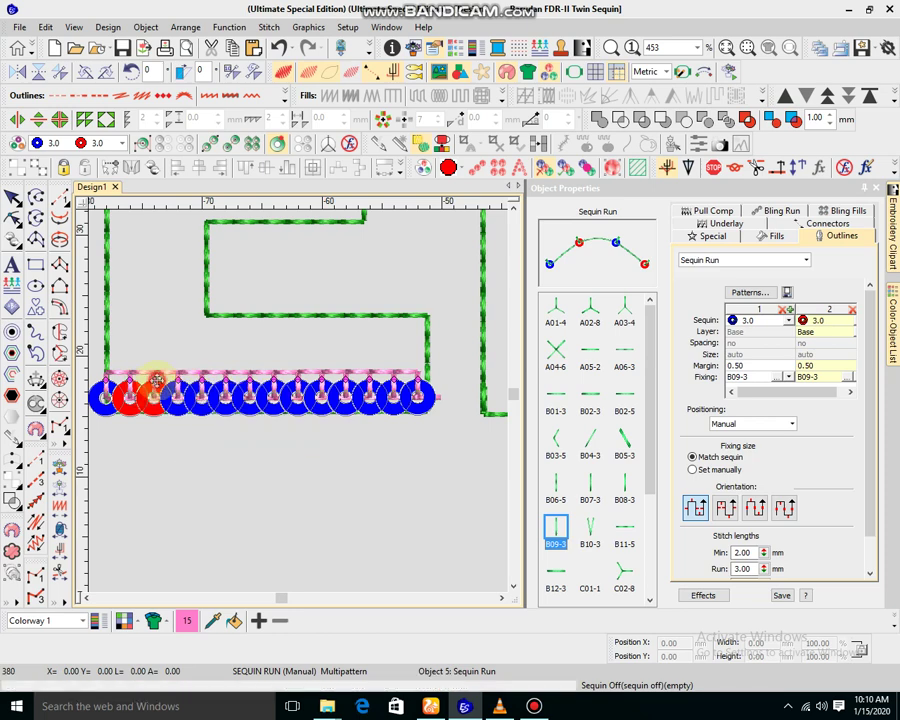
right_click(157, 382)
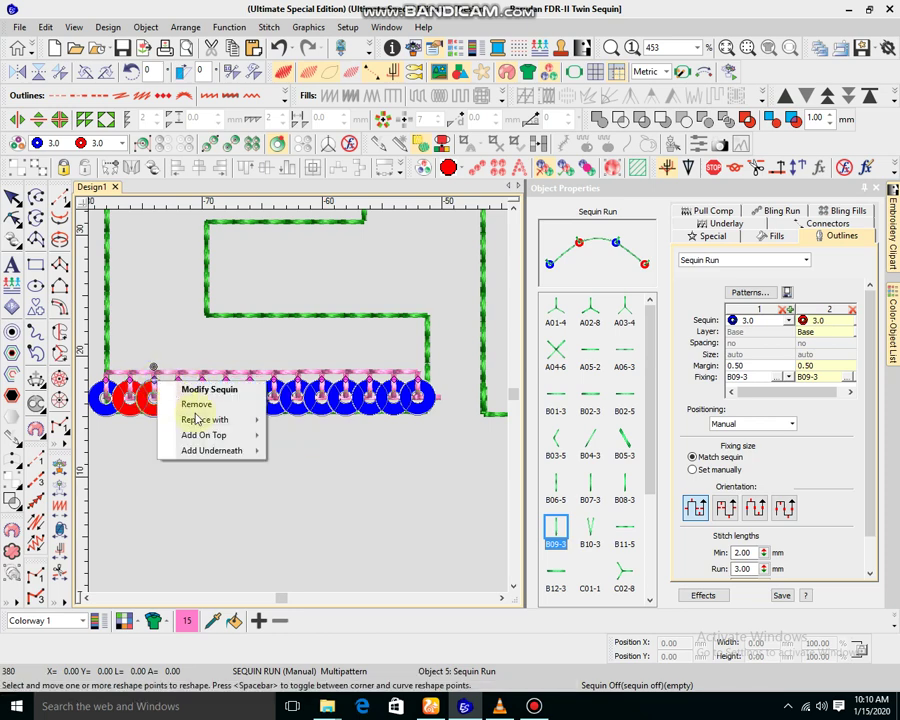
mouse_move(205, 416)
click(288, 430)
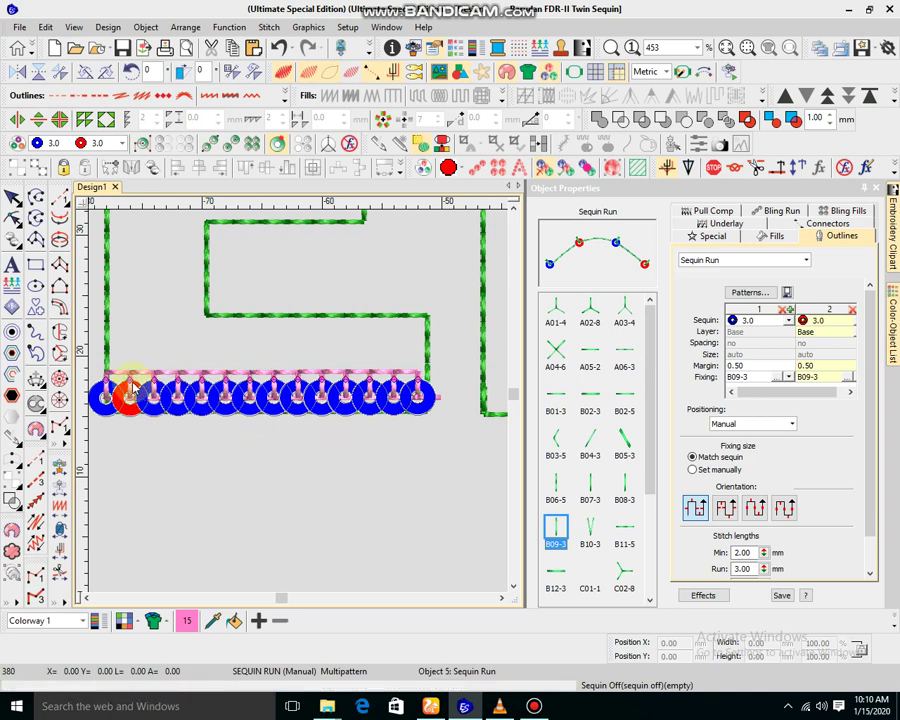
click(130, 382)
right_click(130, 383)
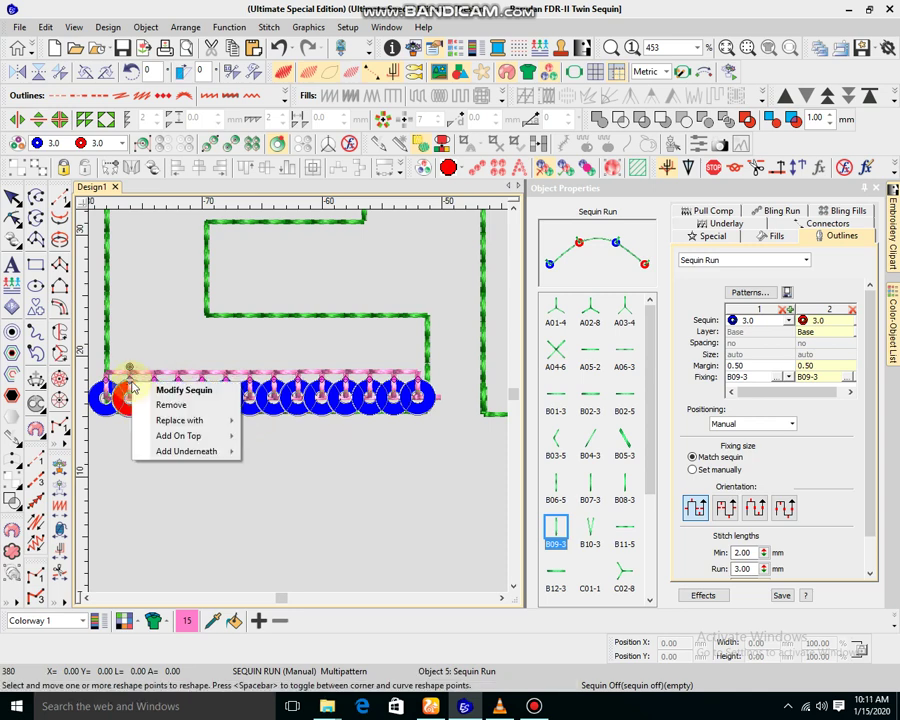
mouse_move(232, 421)
click(260, 430)
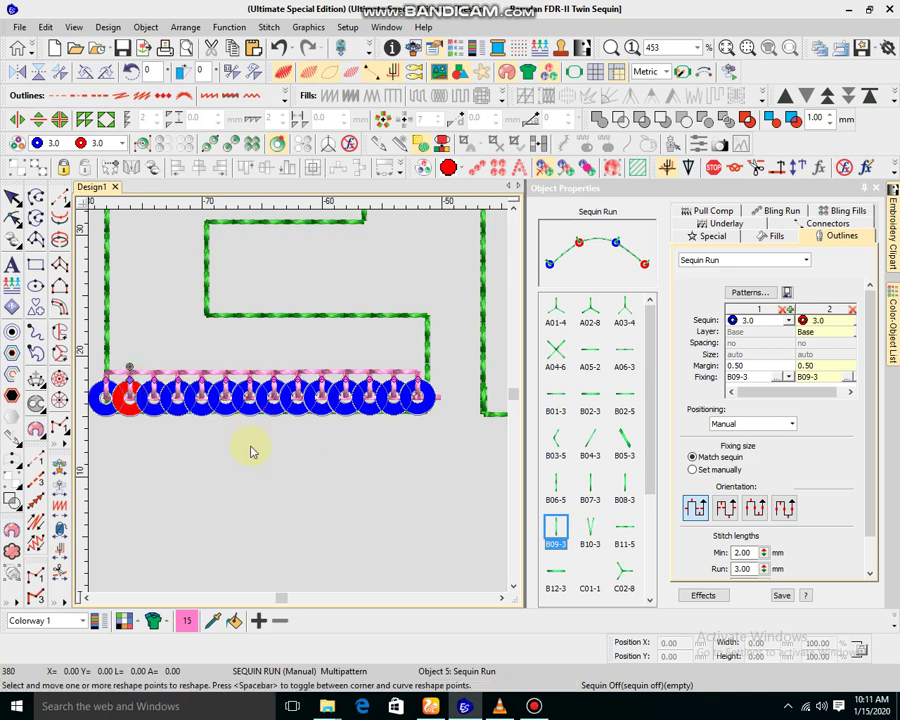
click(294, 374)
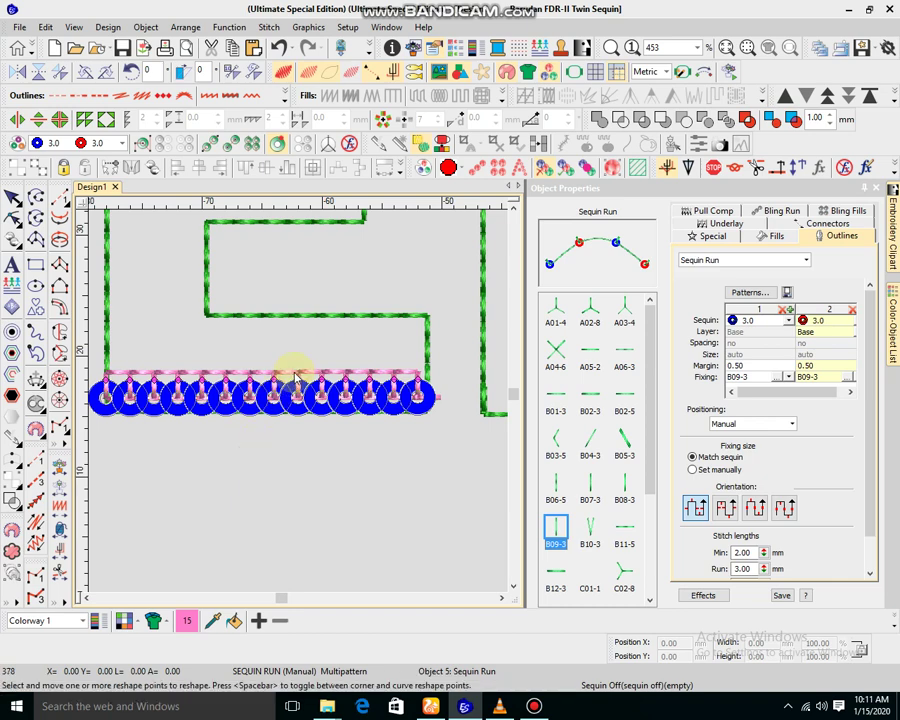
Step: Return to object selection, duplicate the all-blue sequin run and move the copy up about 2 mm as a second row
click(14, 199)
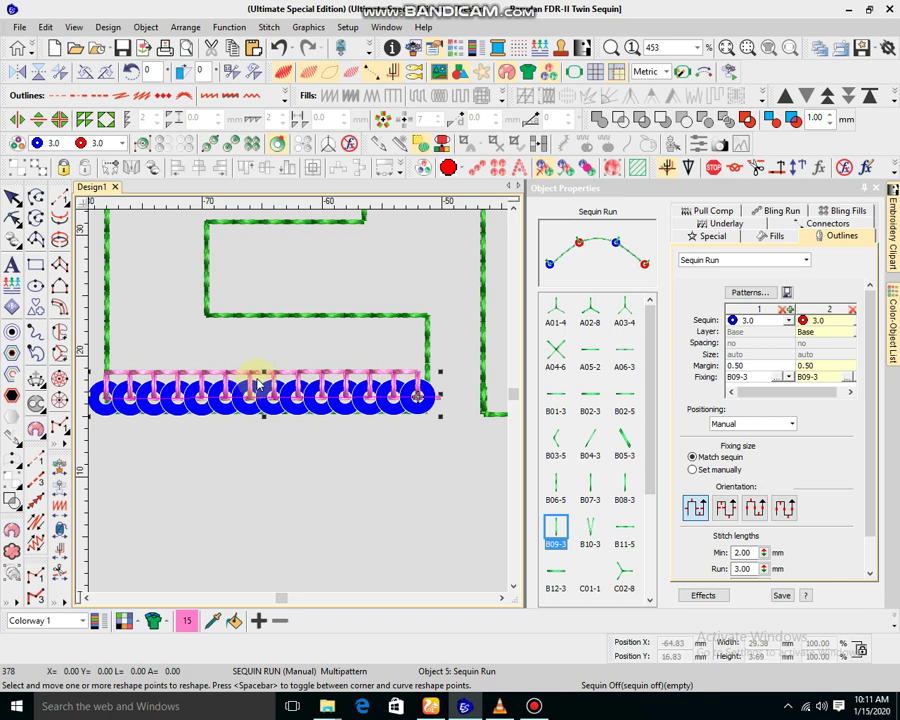
right_click(257, 386)
click(319, 141)
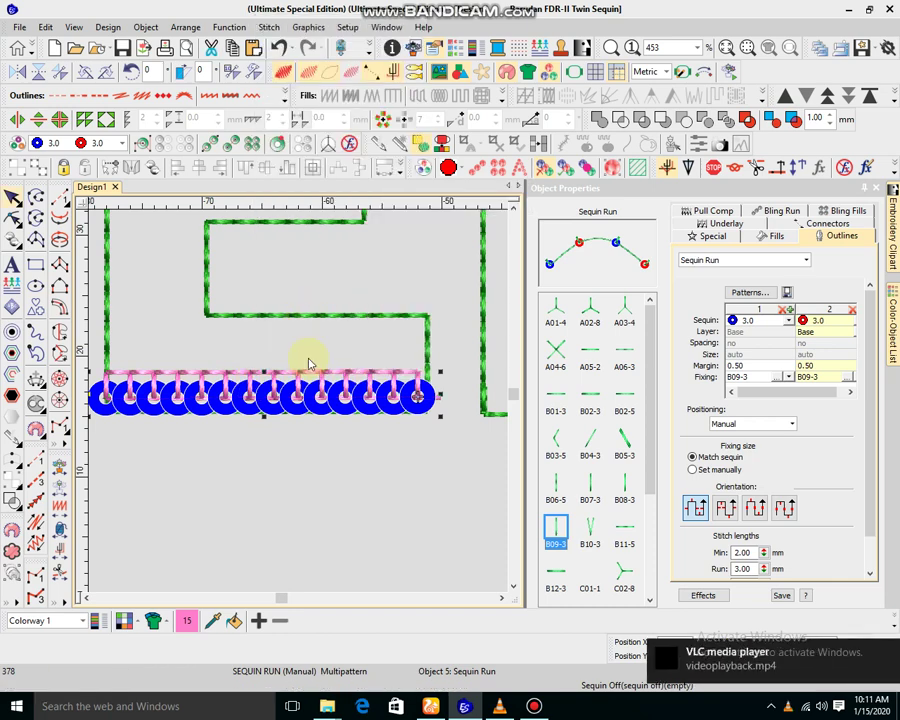
key(Up)
key(Up)
key(Up)
key(Up)
key(Up)
key(Up)
key(Up)
key(Up)
key(Up)
key(Up)
key(Up)
key(Up)
key(Up)
key(Up)
key(Up)
key(Up)
key(Up)
key(Up)
key(Up)
key(Up)
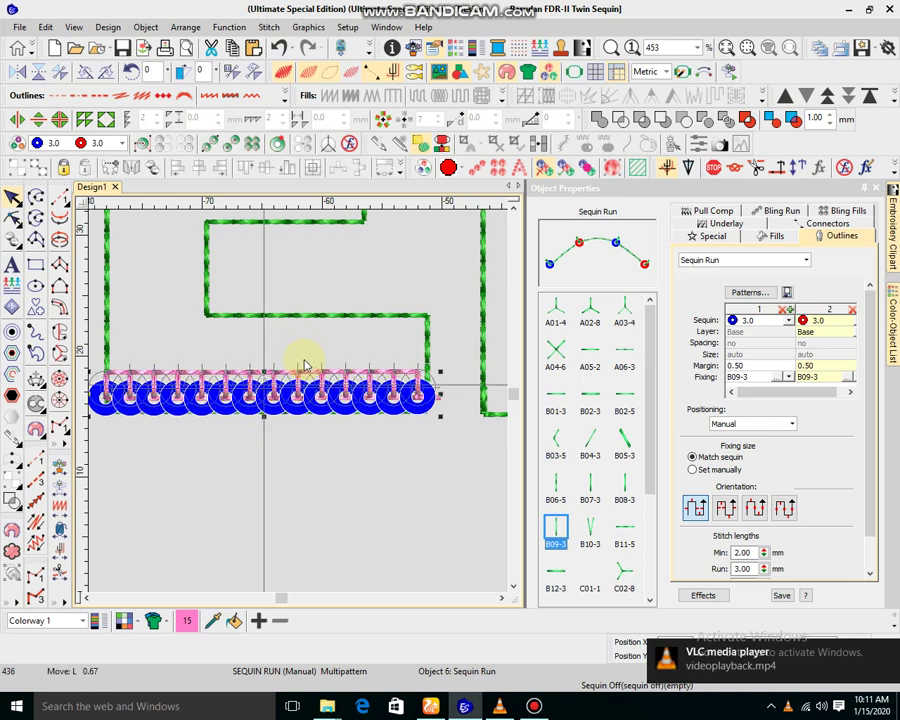
scroll(298, 400, up, 1)
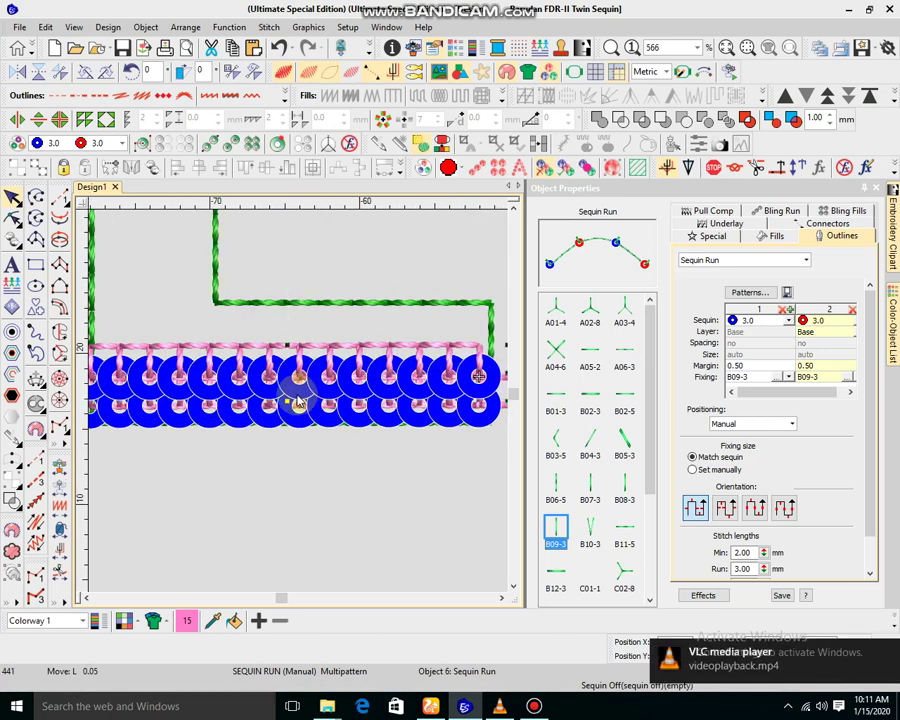
scroll(300, 402, up, 1)
scroll(297, 409, down, 2)
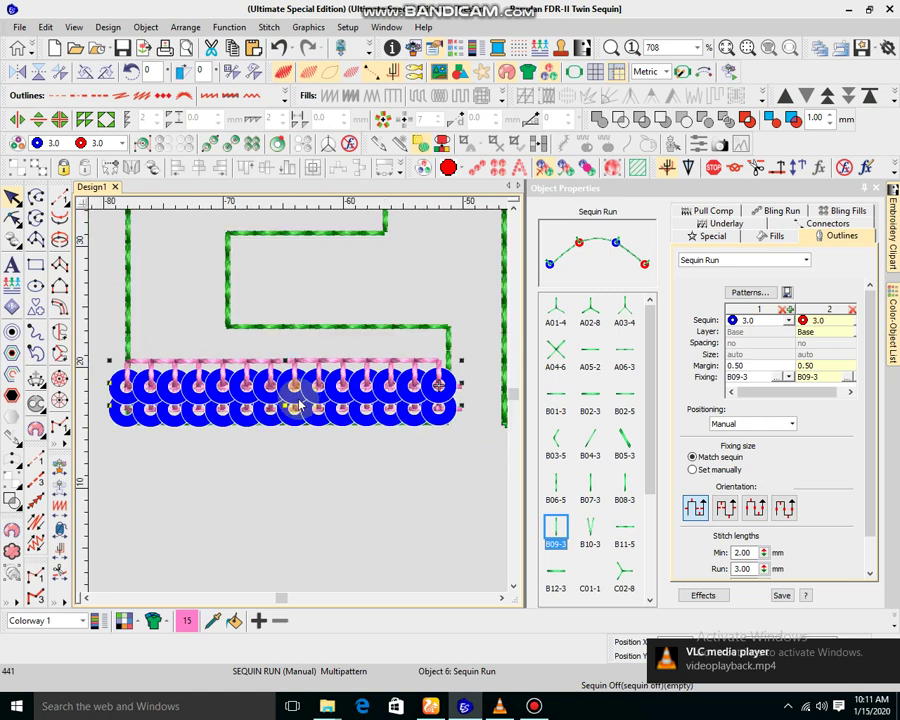
scroll(296, 405, up, 1)
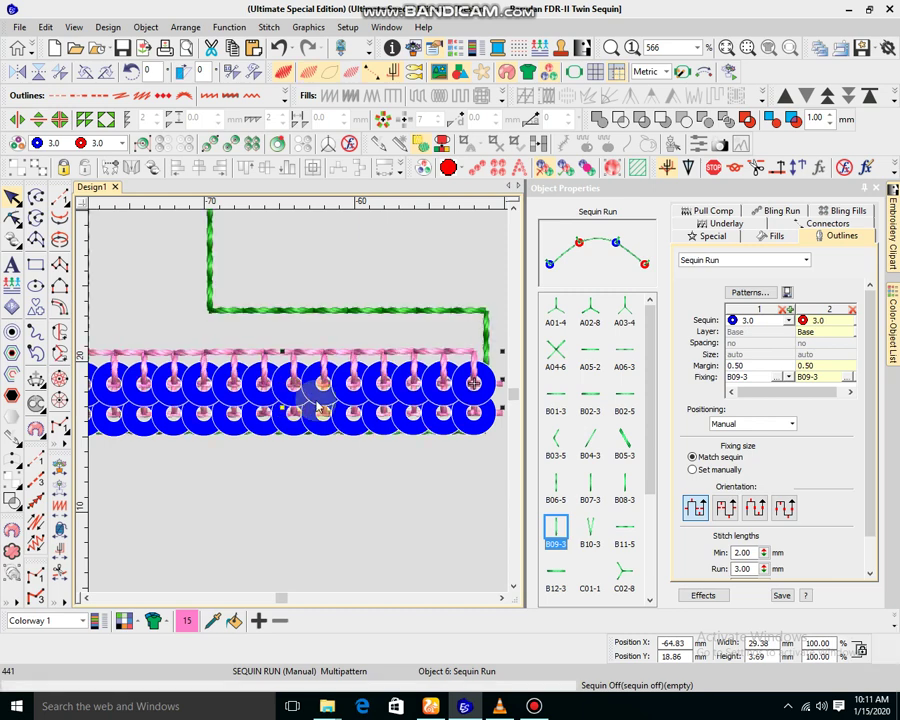
scroll(290, 392, down, 1)
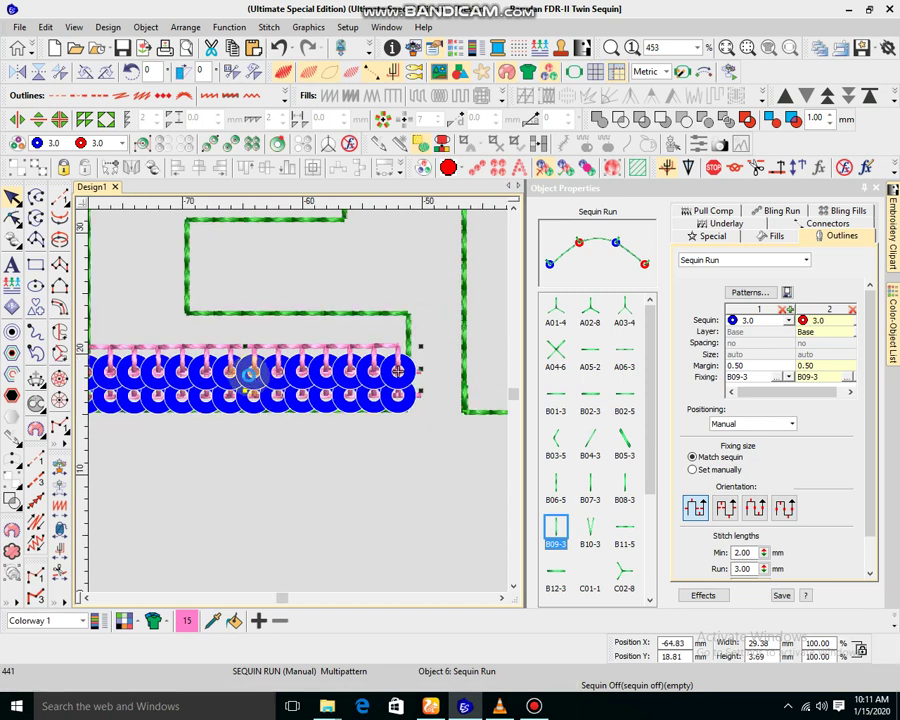
Step: Duplicate the second sequin row and position the copy about 1.7 mm above it as a third row
key(Up)
key(Up)
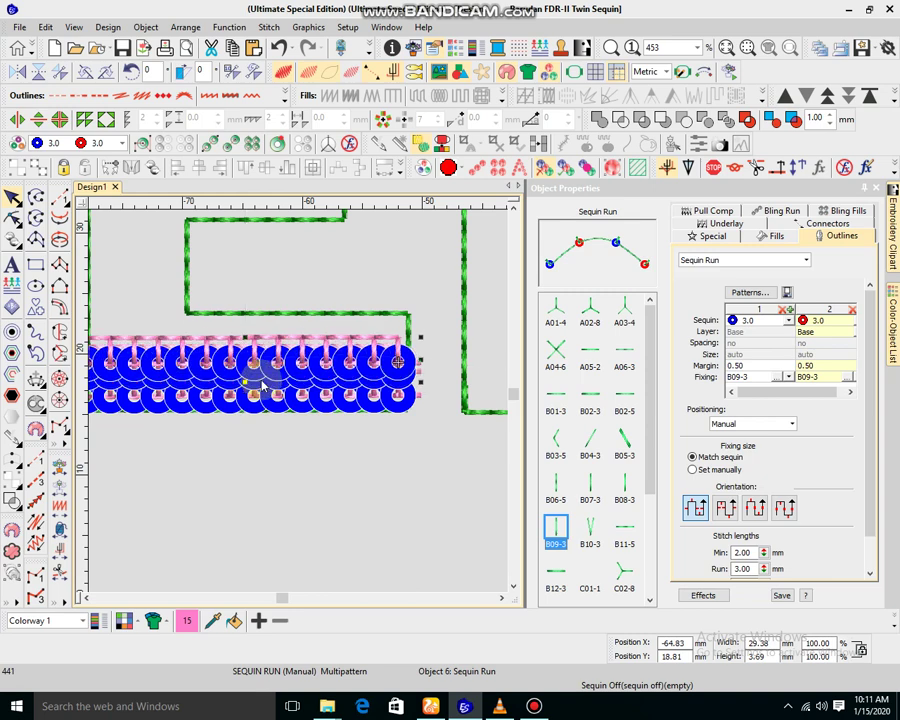
scroll(298, 404, down, 1)
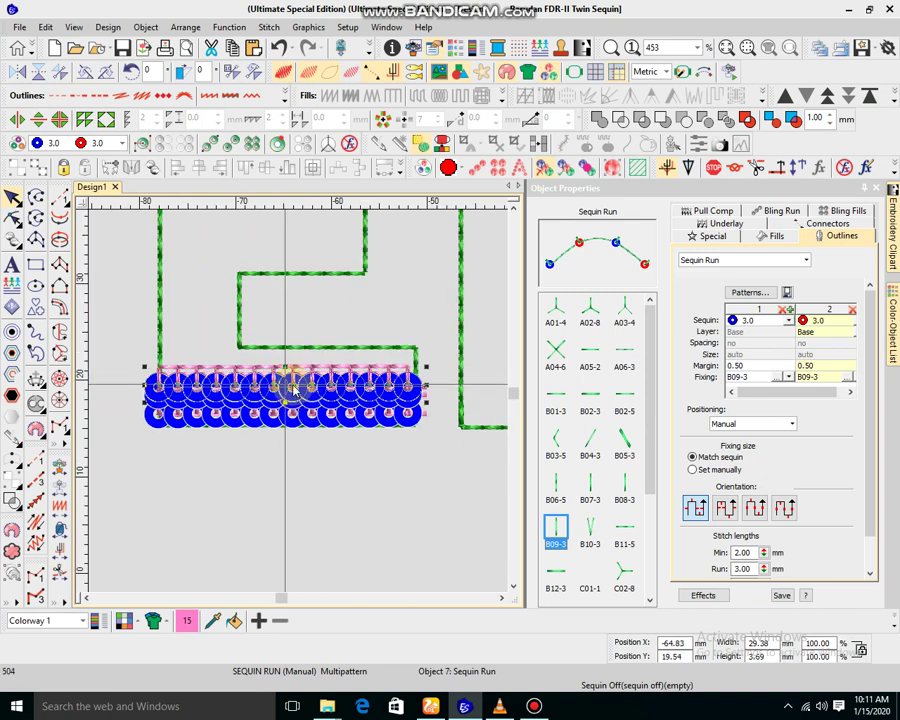
key(Up)
key(Up)
key(Up)
key(Up)
key(Up)
key(Up)
key(Up)
key(Up)
key(Up)
key(Up)
key(Up)
key(Up)
key(Up)
key(Up)
key(Up)
key(Up)
key(Up)
key(Up)
key(Up)
key(Up)
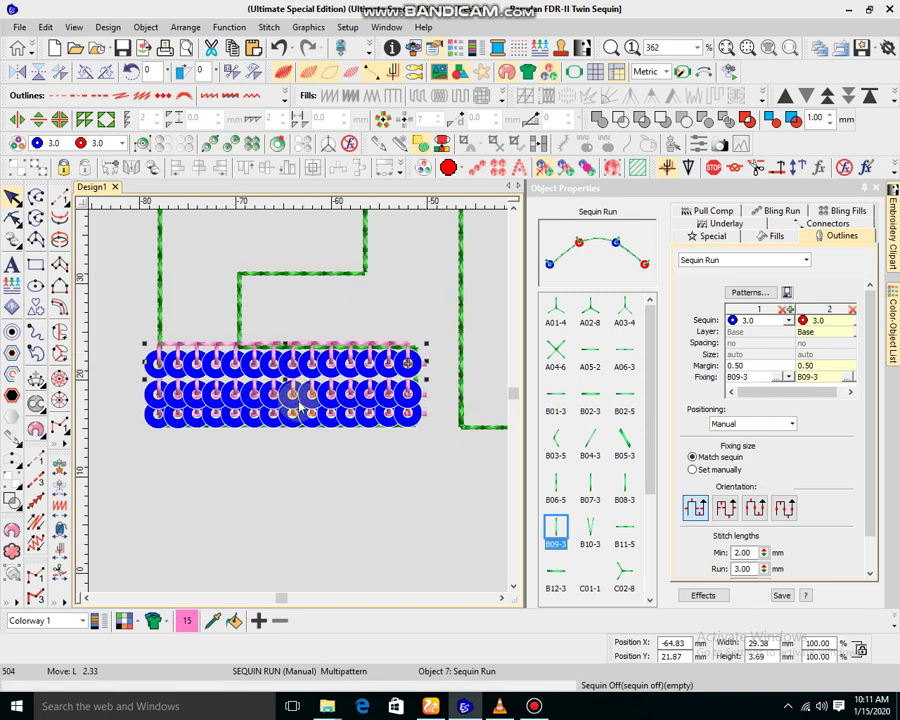
scroll(301, 405, up, 1)
key(Down)
key(Down)
key(Down)
key(Down)
key(Down)
key(Down)
key(Down)
key(Down)
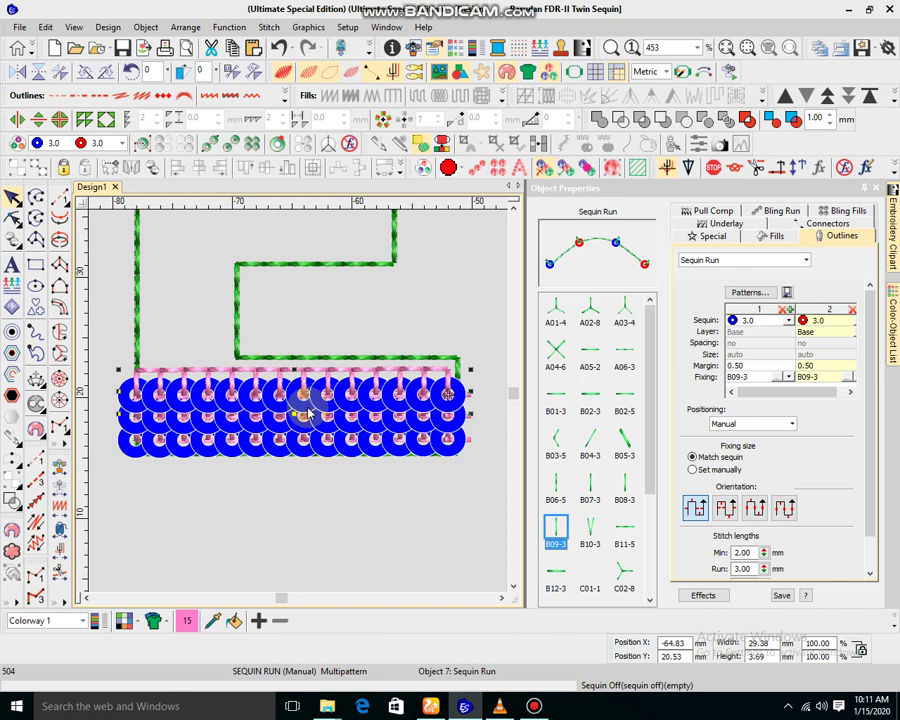
Step: Duplicate the third sequin row and position the copy about 2 mm above it as a fourth row
key(Up)
key(Up)
key(Up)
key(Up)
key(Up)
key(Up)
key(Up)
key(ctrl+d)
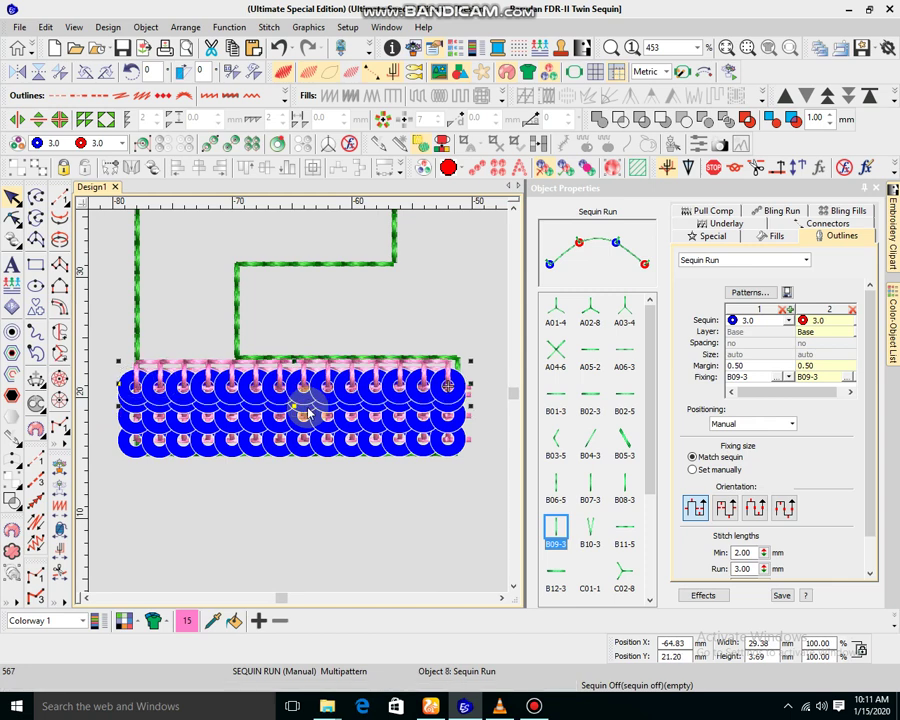
key(Up)
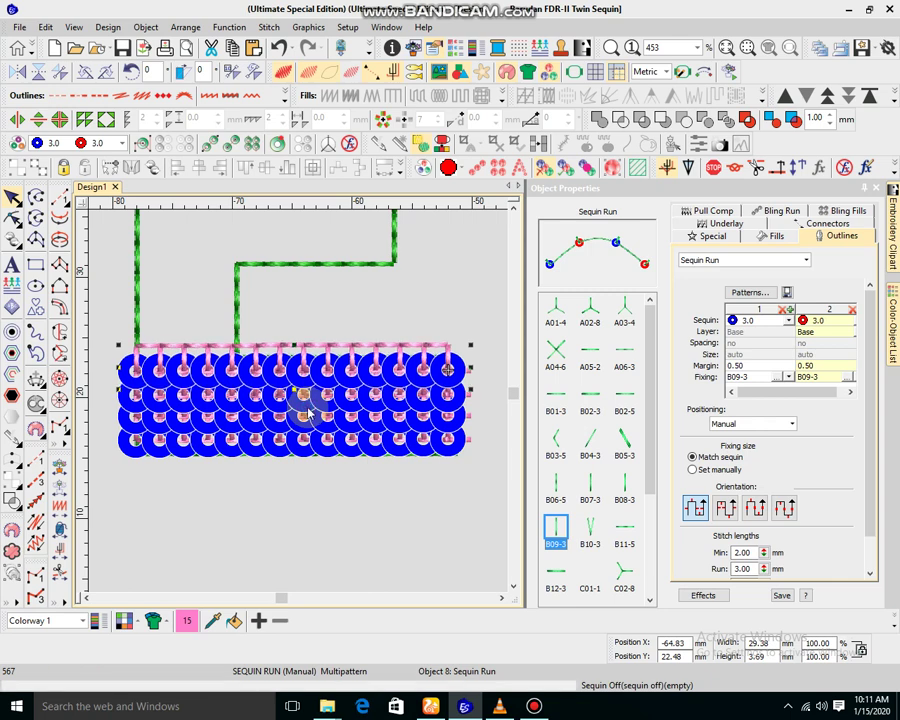
key(Up)
key(Down)
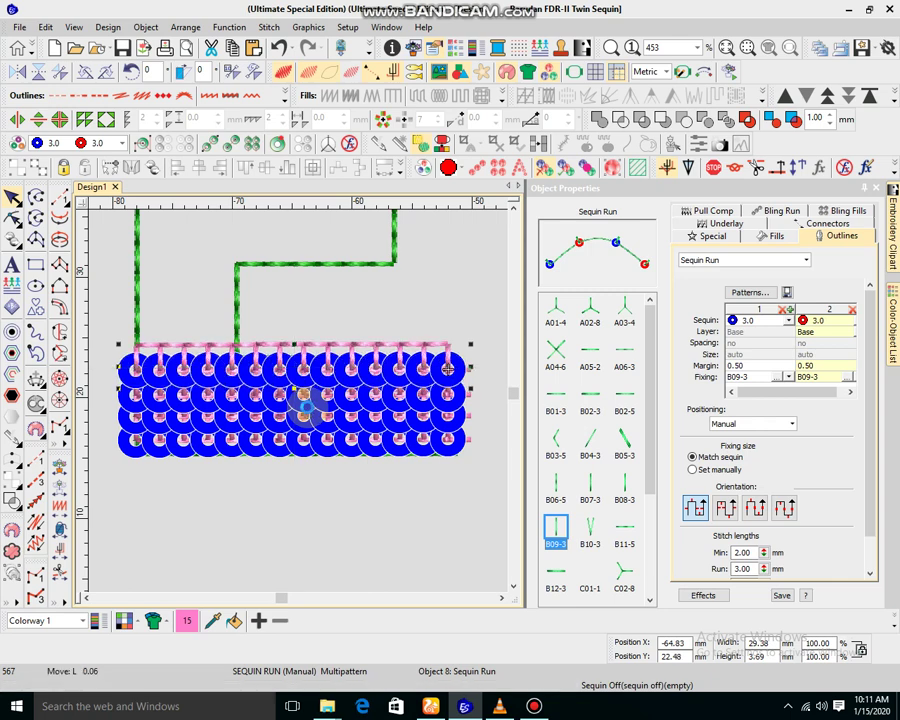
Step: Try to shorten the fourth sequin row to the E's inner vertical outline by adding a node there and deleting its end node
click(331, 496)
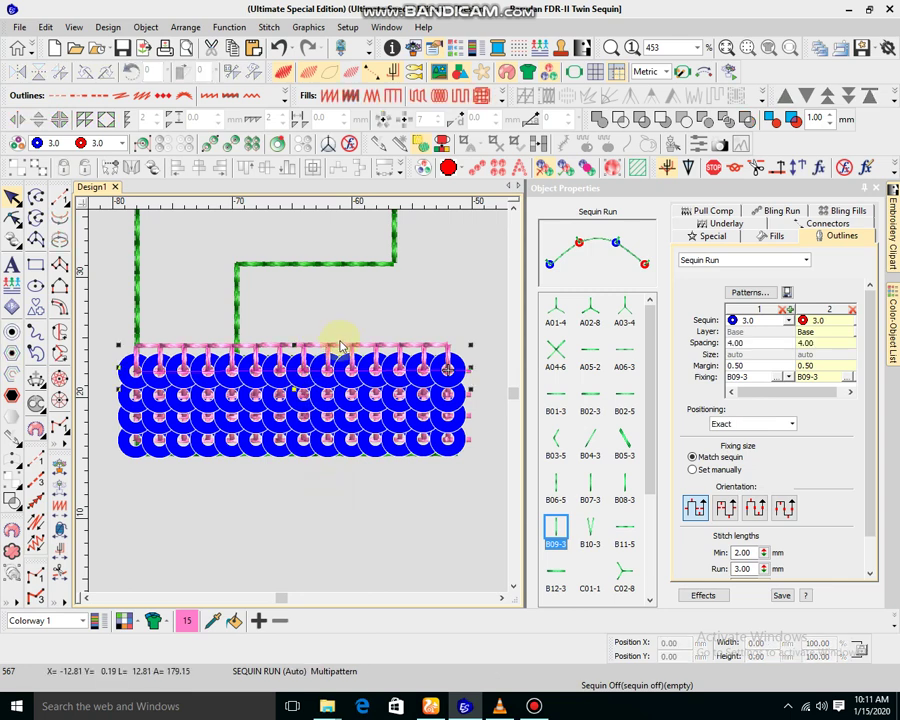
key(ctrl+z)
key(h)
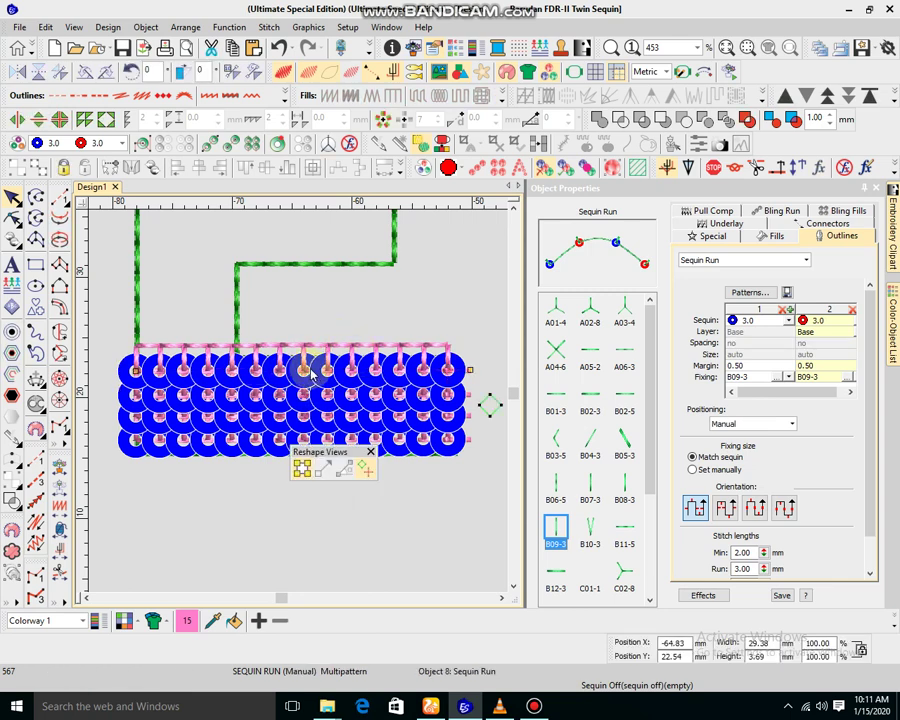
key(t)
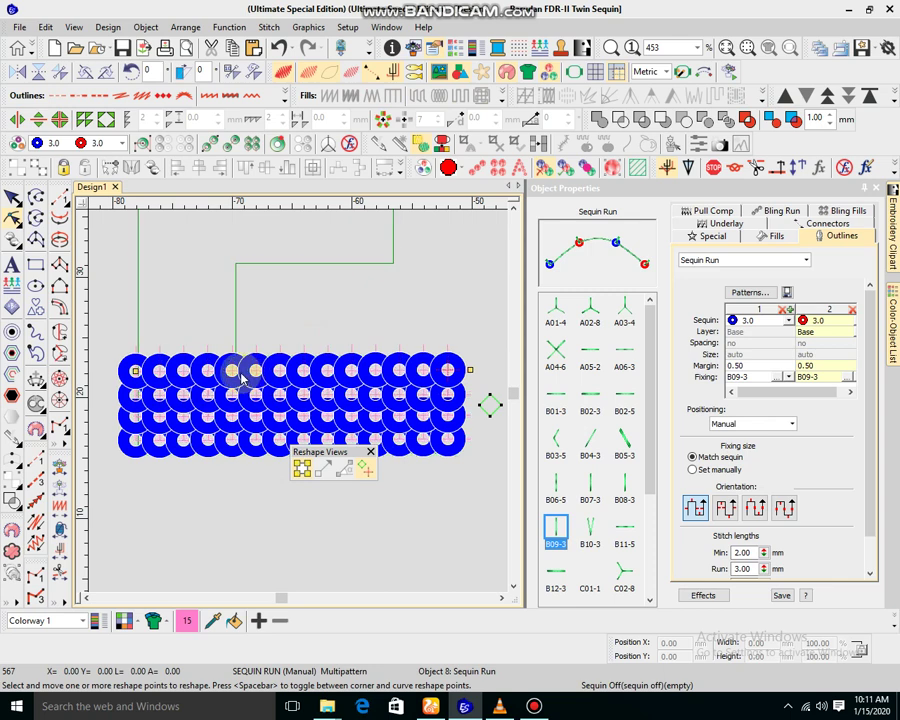
drag(238, 376, 237, 374)
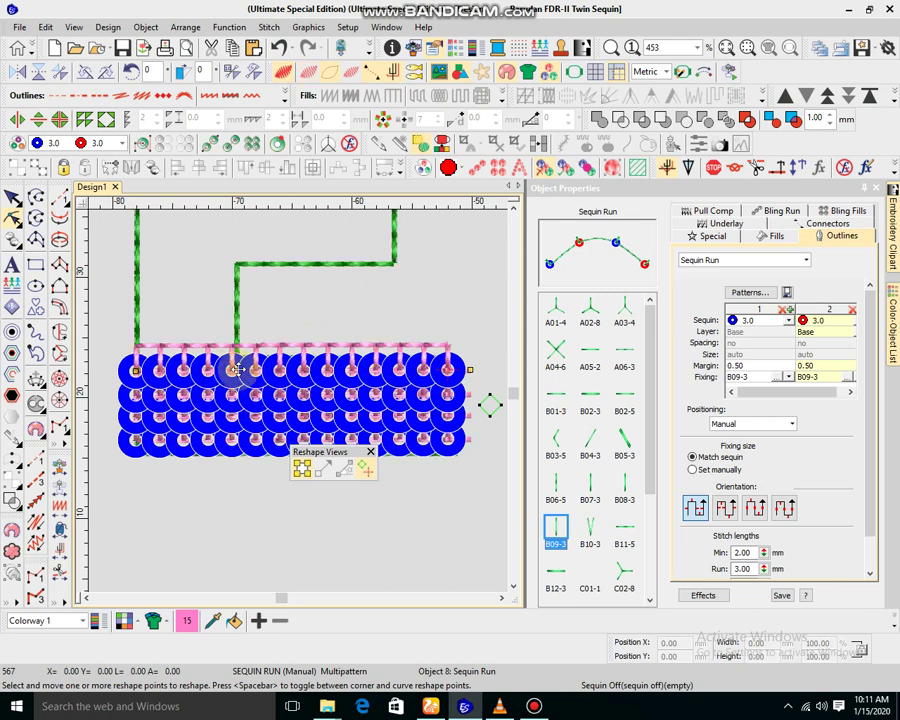
click(471, 371)
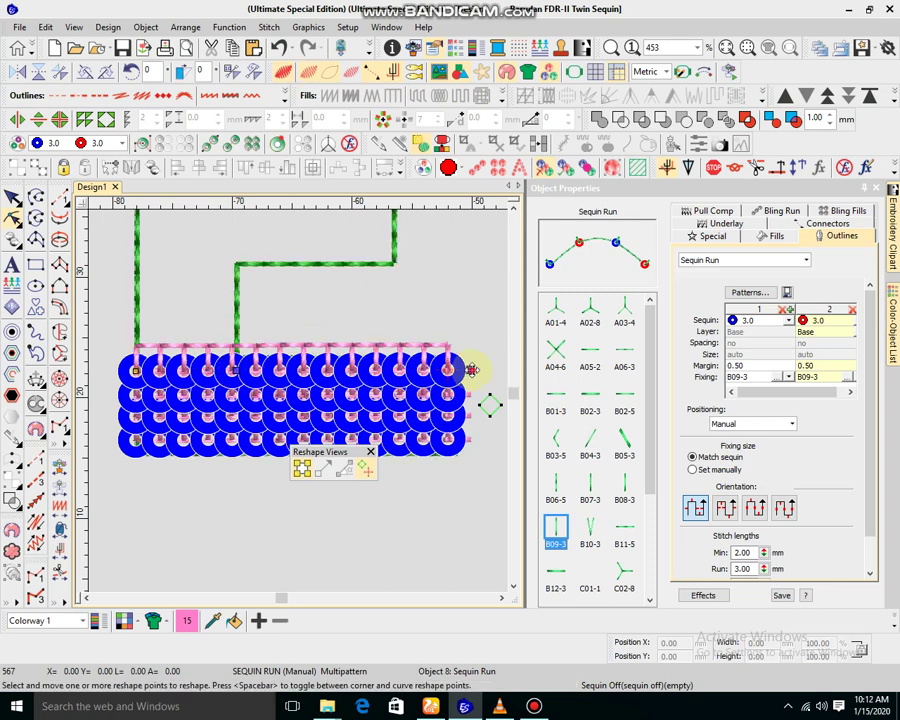
key(Delete)
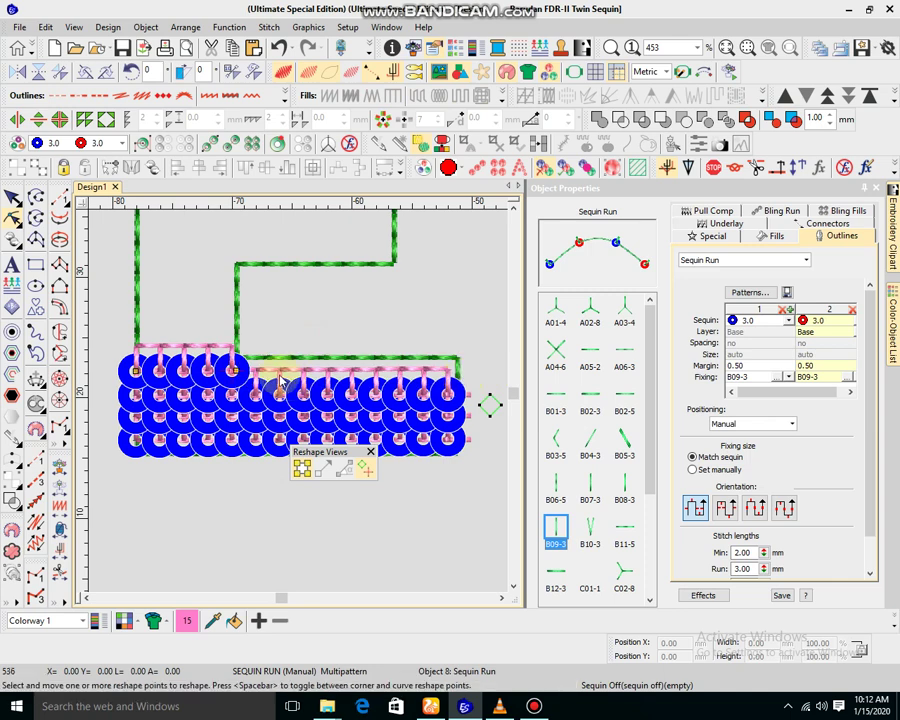
click(12, 195)
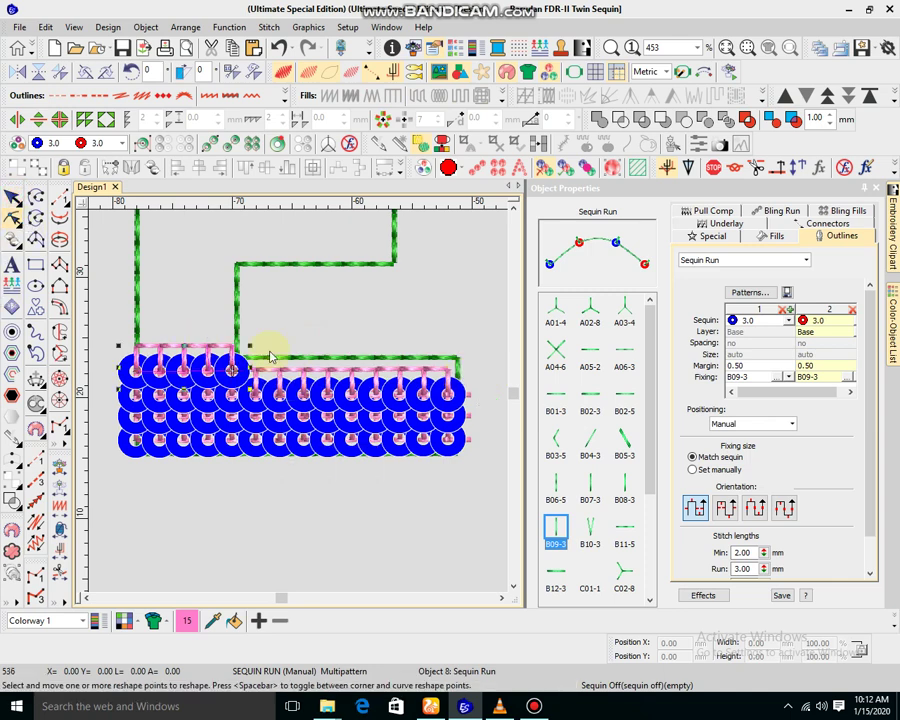
key(ctrl+z)
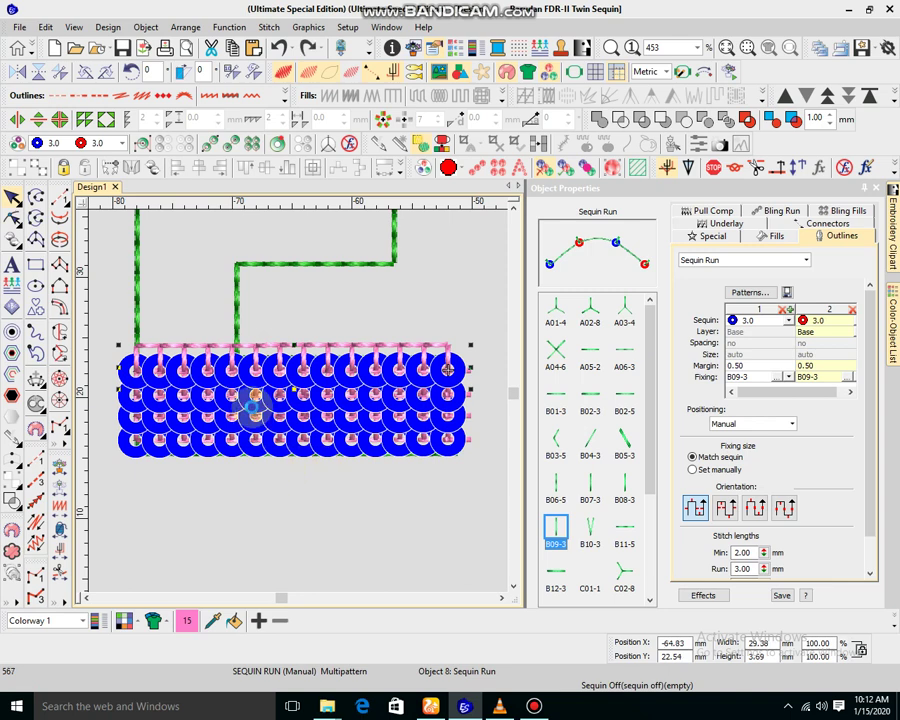
Step: Duplicate the fourth sequin row and position the copy about 1.8 mm above it as a fifth row
key(ctrl+d)
key(Up)
key(Up)
key(Up)
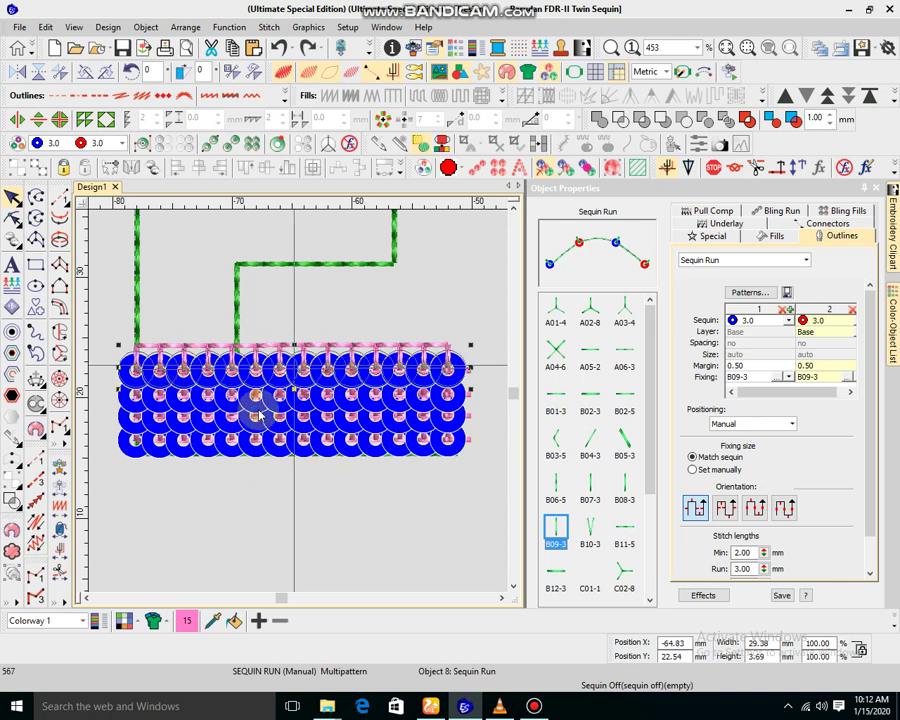
drag(294, 347, 295, 347)
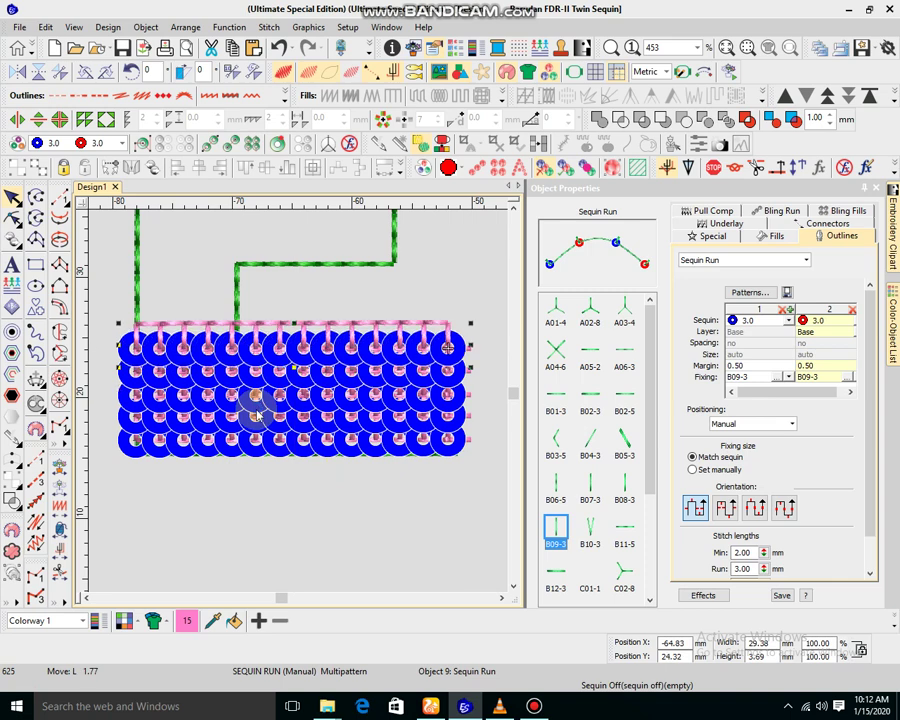
Step: Shorten the fifth sequin row to the E's inner vertical outline by deleting its outer end node, and return to object selection
key(h)
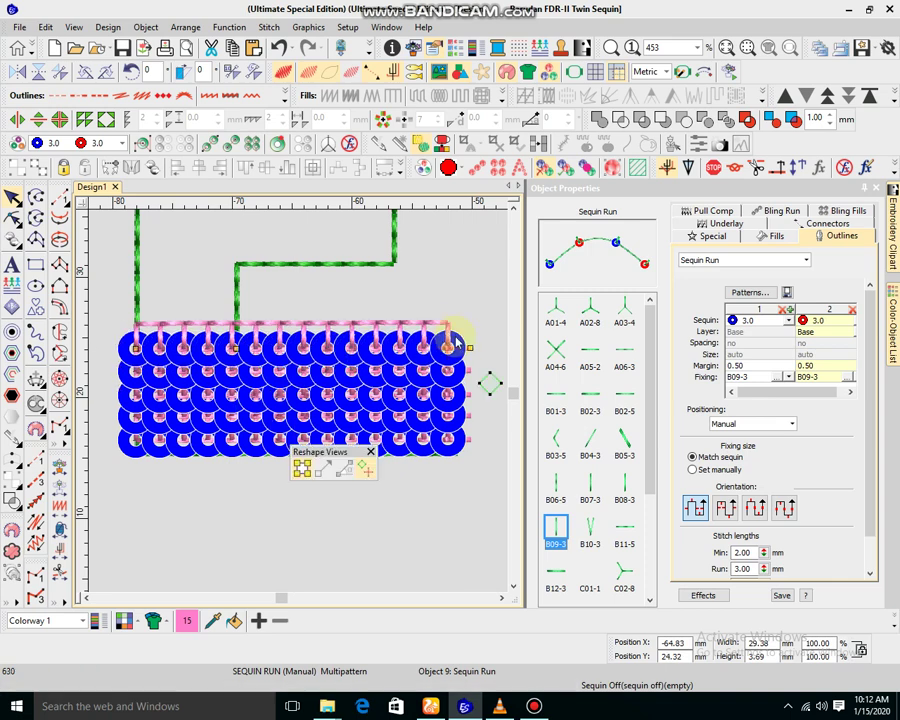
drag(475, 332, 456, 357)
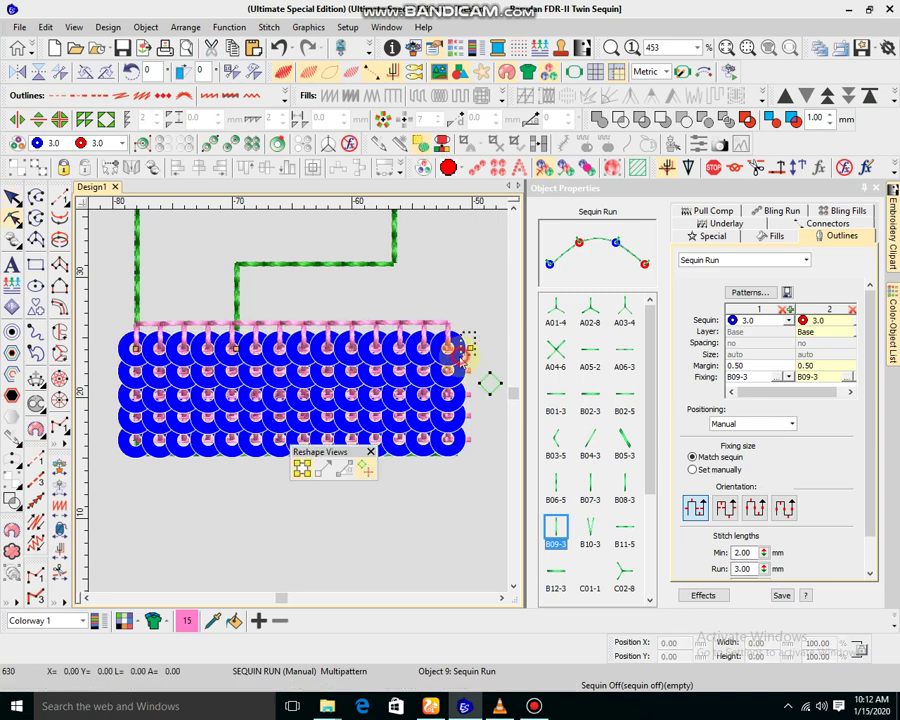
key(Delete)
click(17, 205)
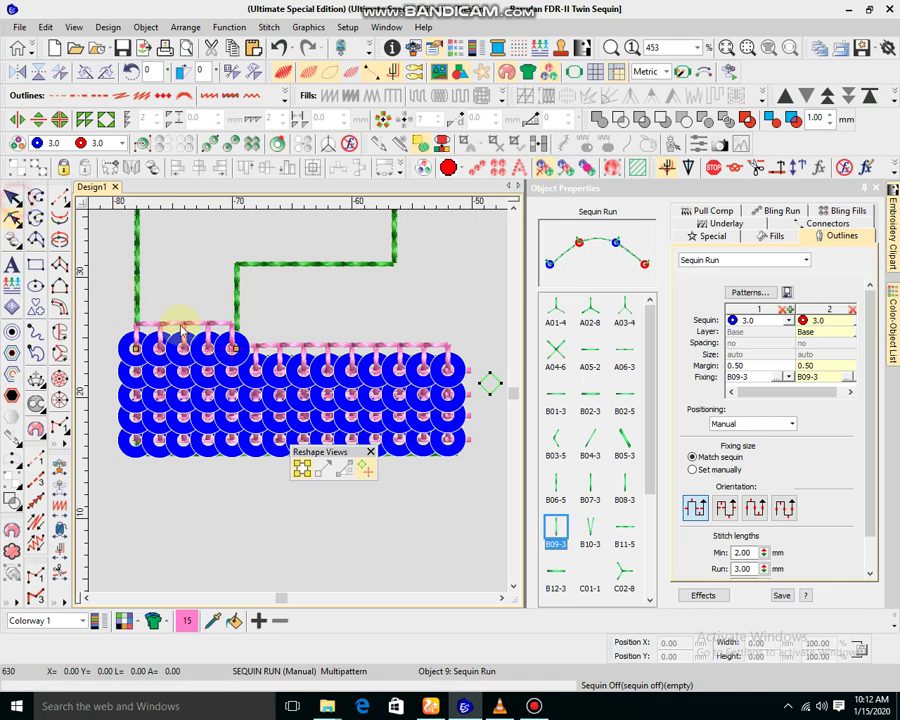
click(14, 216)
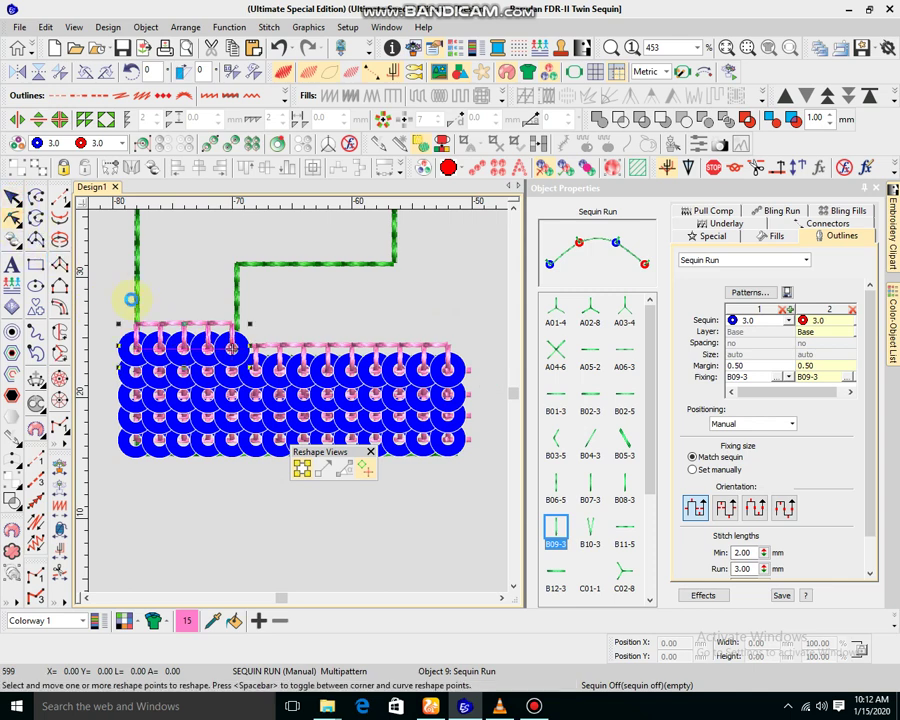
Step: Duplicate the shortened fifth row and position the copy about 1.7 mm above it as a sixth row in the E's stem
click(176, 318)
key(ctrl+d)
key(Up)
key(Up)
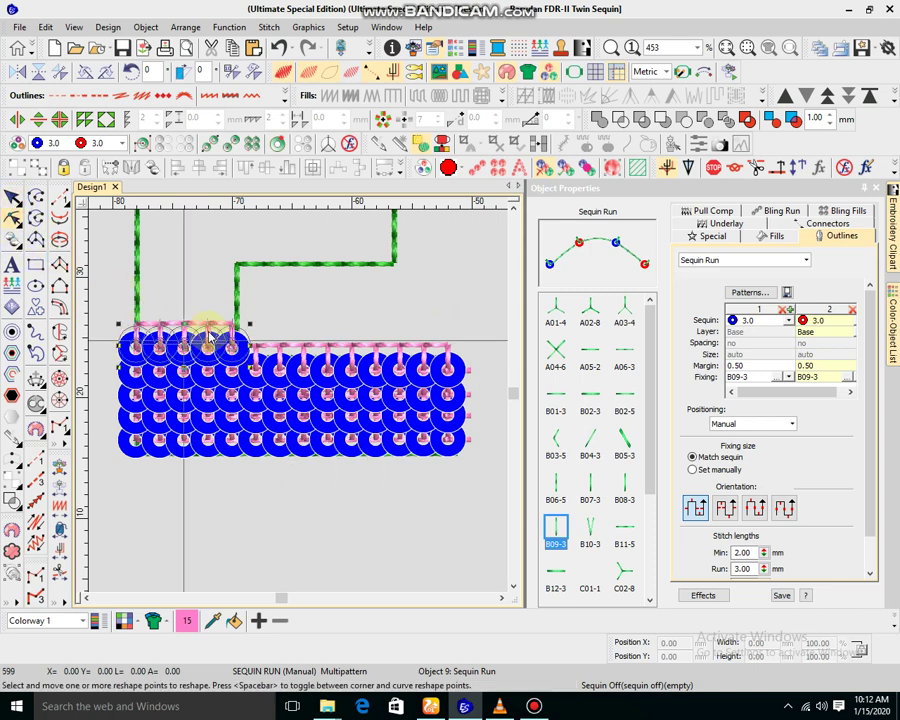
key(Up)
key(Up)
drag(210, 339, 210, 336)
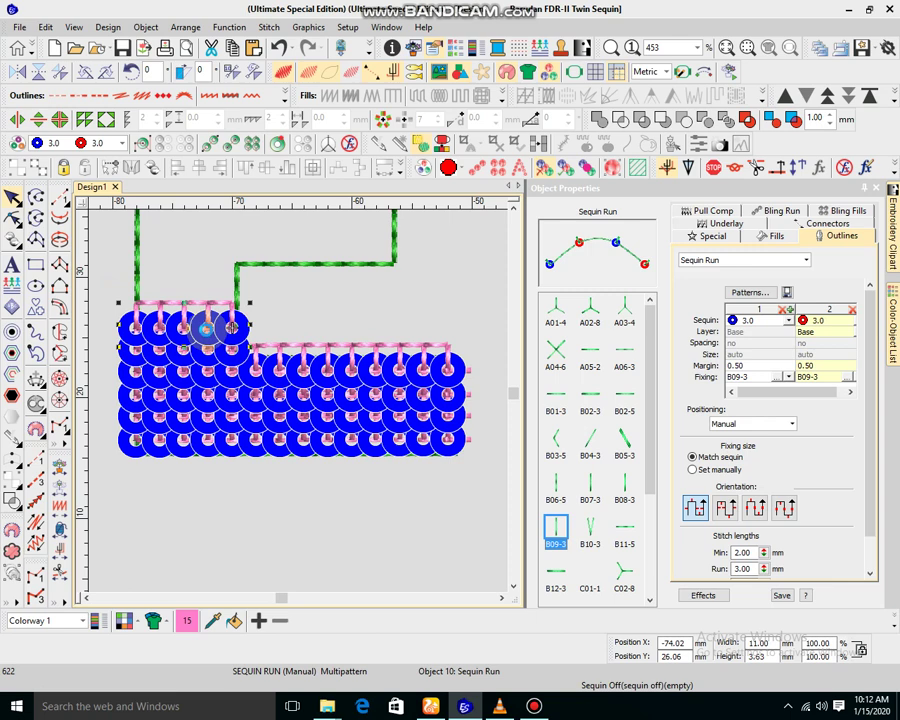
Step: Duplicate the short sequin row twice more up the E's stem as seventh and eighth rows, spaced about 1.8 mm apart
key(Up)
key(Up)
key(Up)
key(Up)
key(Up)
mouse_move(232, 326)
mouse_down()
mouse_move(232, 304)
mouse_move(216, 330)
mouse_move(228, 310)
mouse_up()
scroll(228, 301, down, 1)
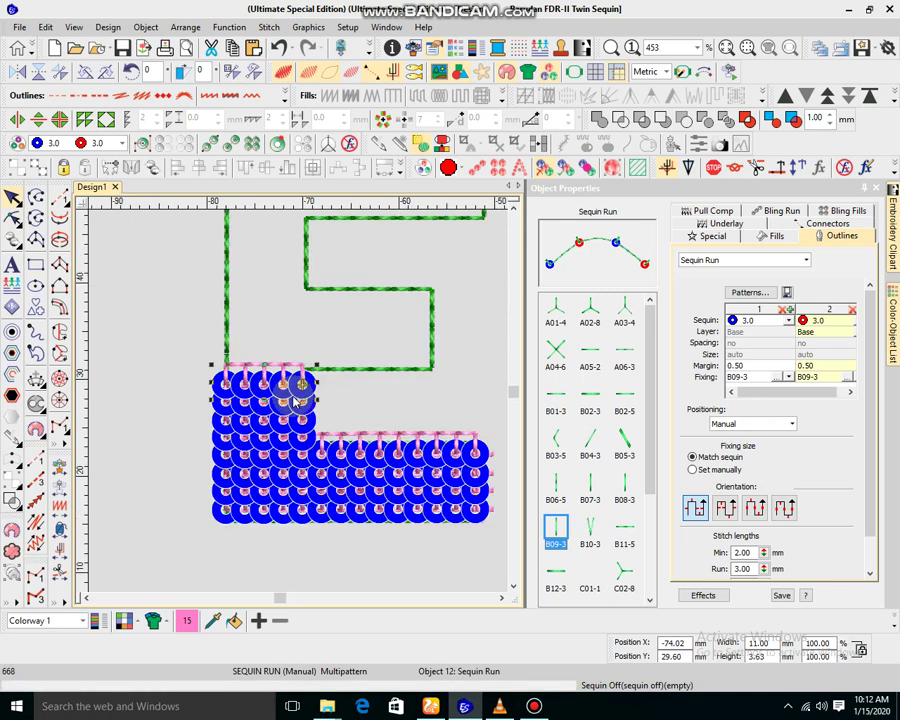
Step: Duplicate the short eighth row and position the copy about 1.8 mm above it, along the lower outline of the E's middle arm
scroll(298, 404, up, 1)
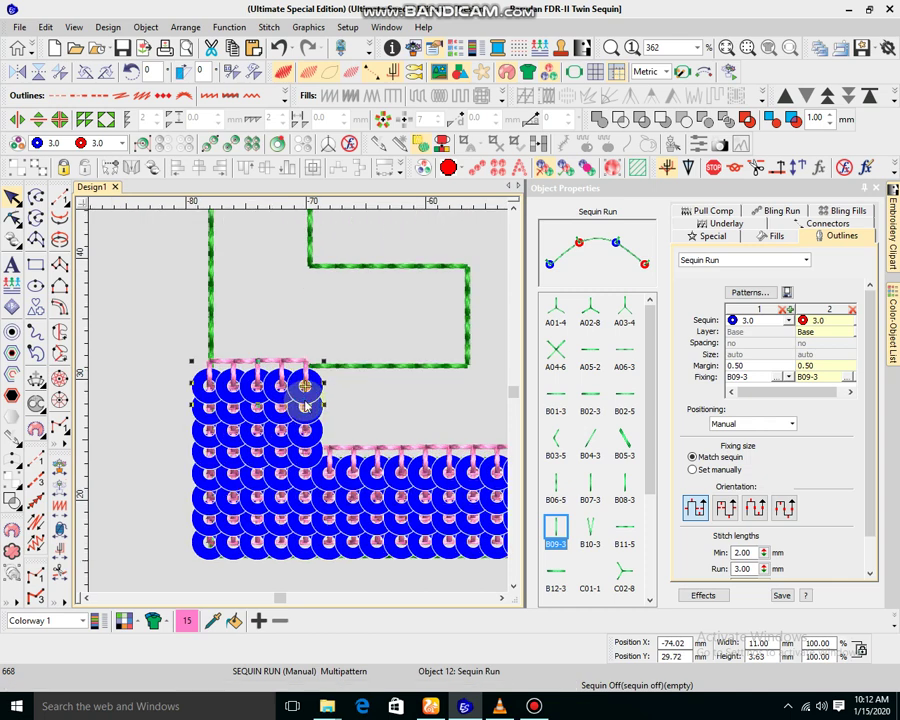
mouse_move(307, 407)
mouse_down()
mouse_move(304, 395)
mouse_move(305, 404)
mouse_up()
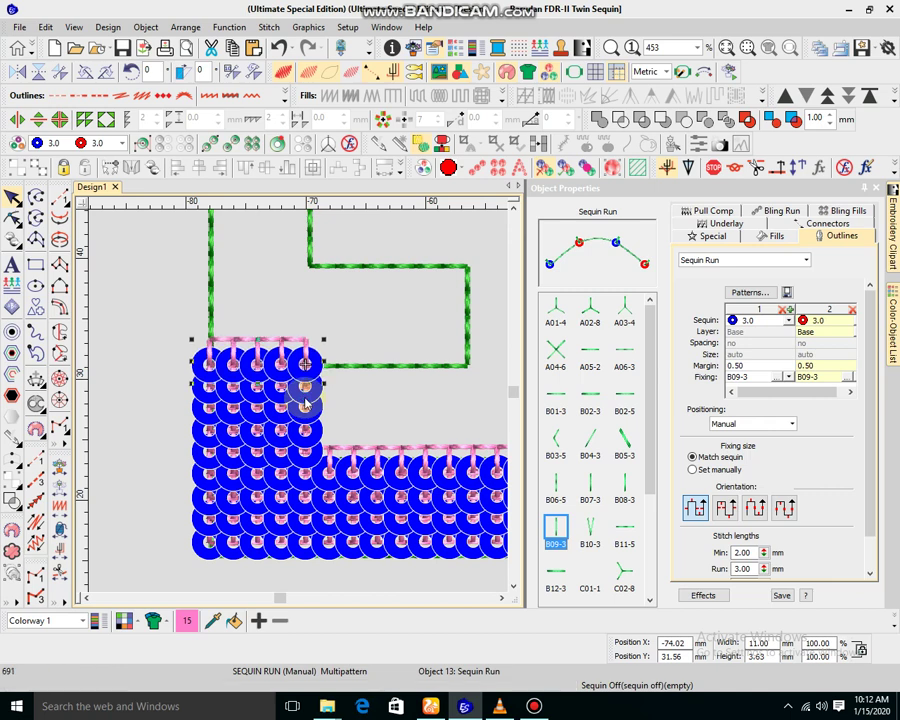
click(320, 381)
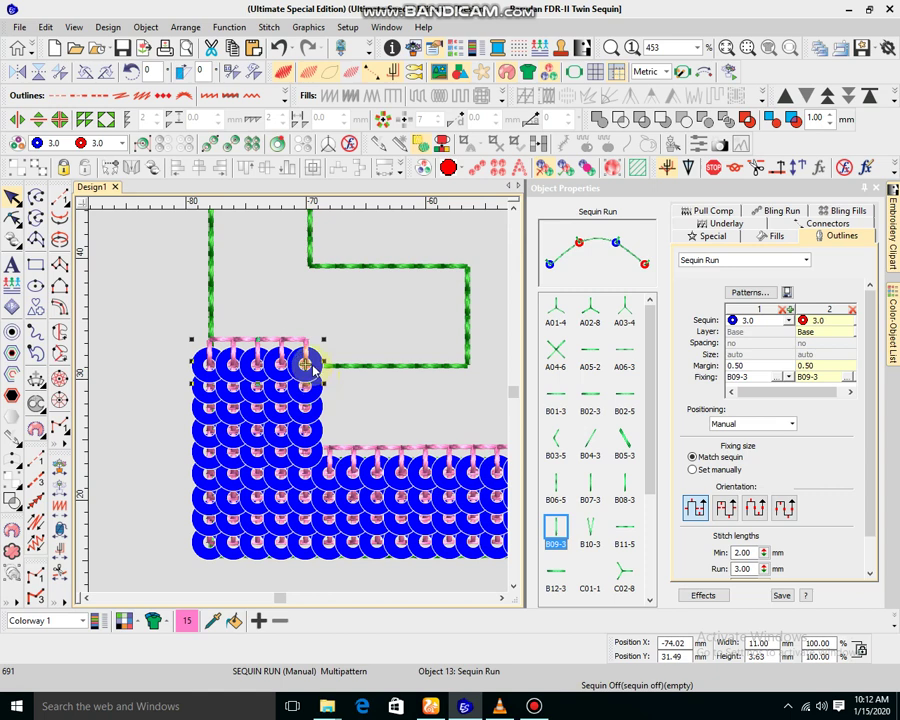
Step: Try to lengthen the short ninth row to the outer corner of the E's middle arm by moving its end node
key(h)
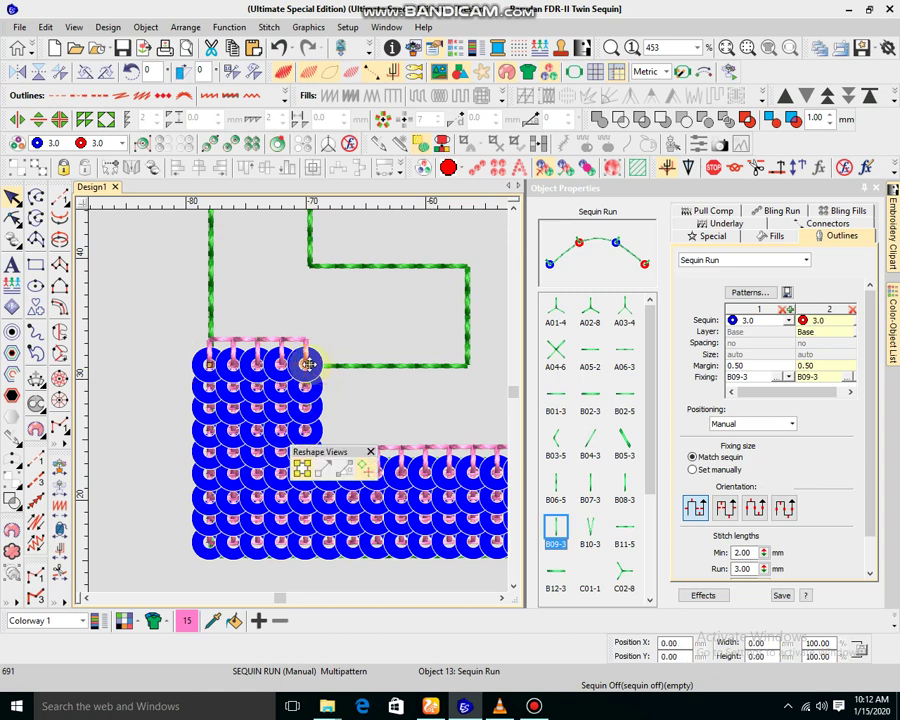
click(420, 357)
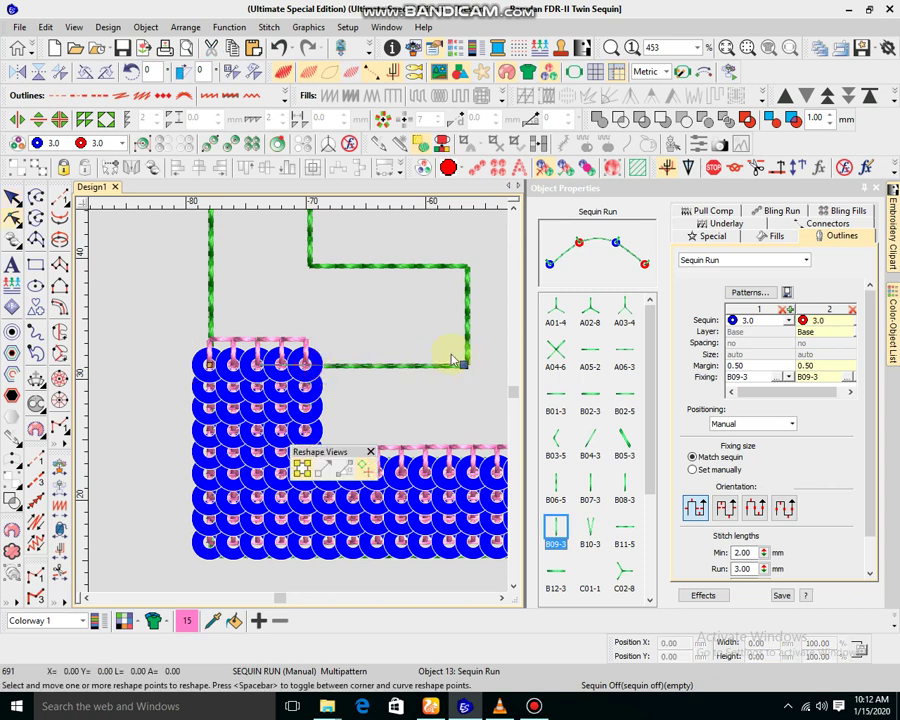
click(16, 203)
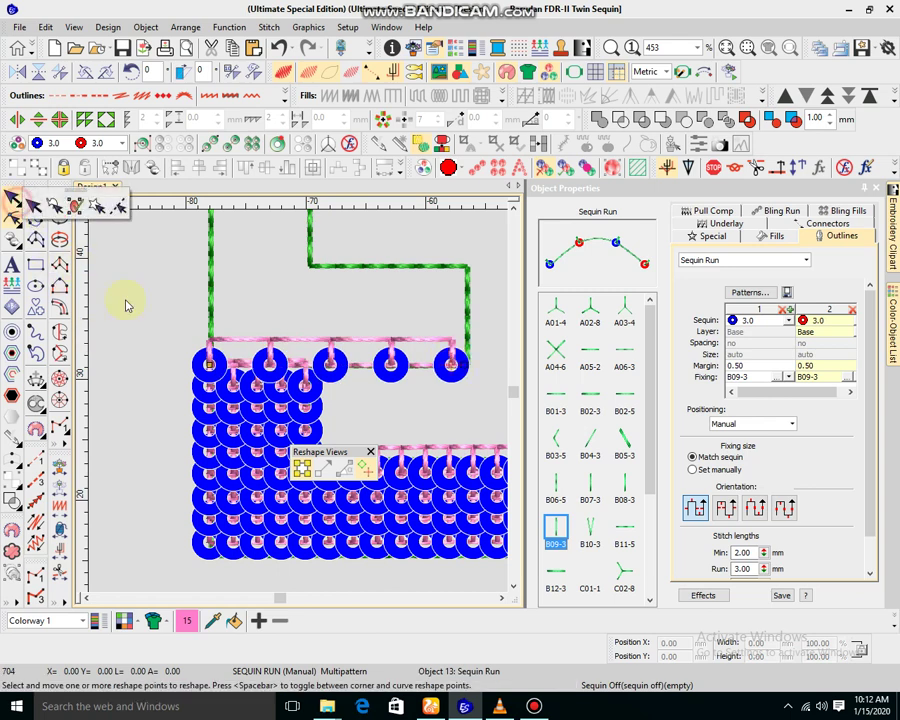
click(32, 205)
click(291, 349)
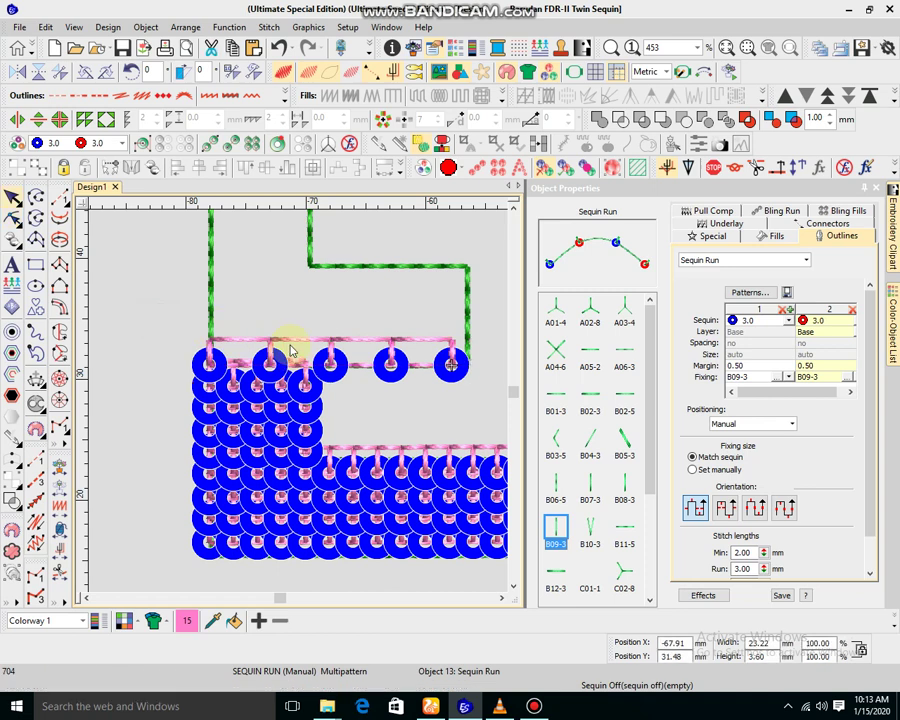
click(291, 346)
click(291, 339)
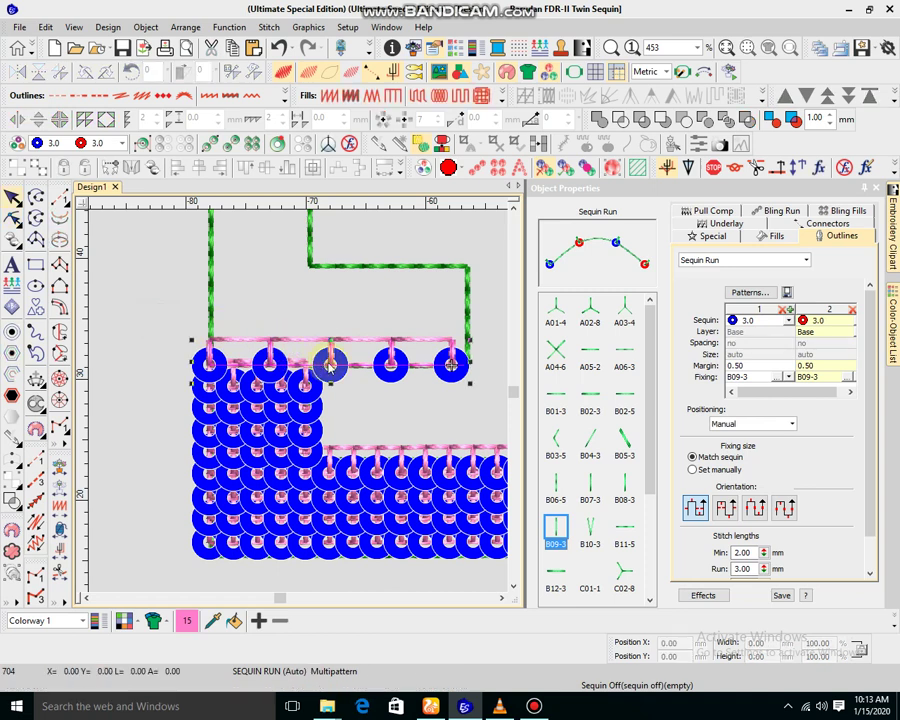
key(ctrl+z)
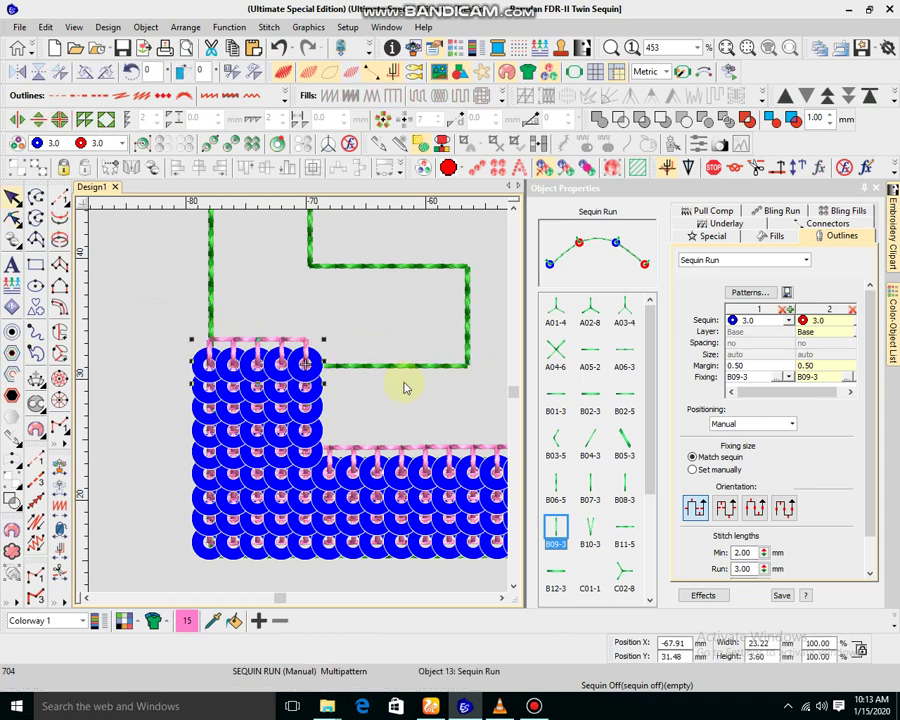
Step: Retry stretching the short ninth row's end node towards the middle arm's outer edge, undo it and remove the row
click(310, 370)
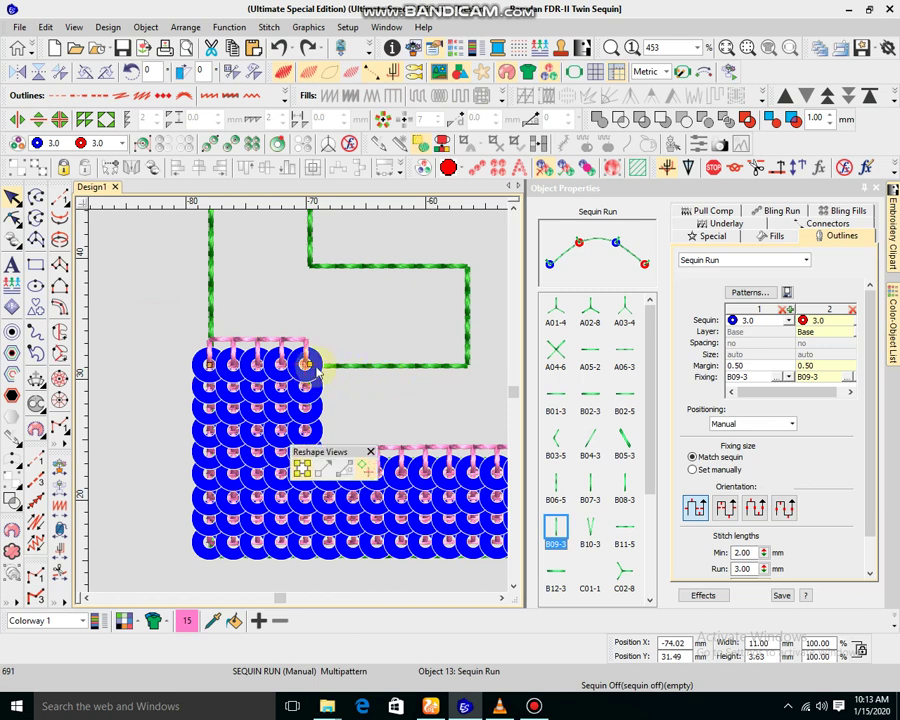
drag(312, 365, 439, 364)
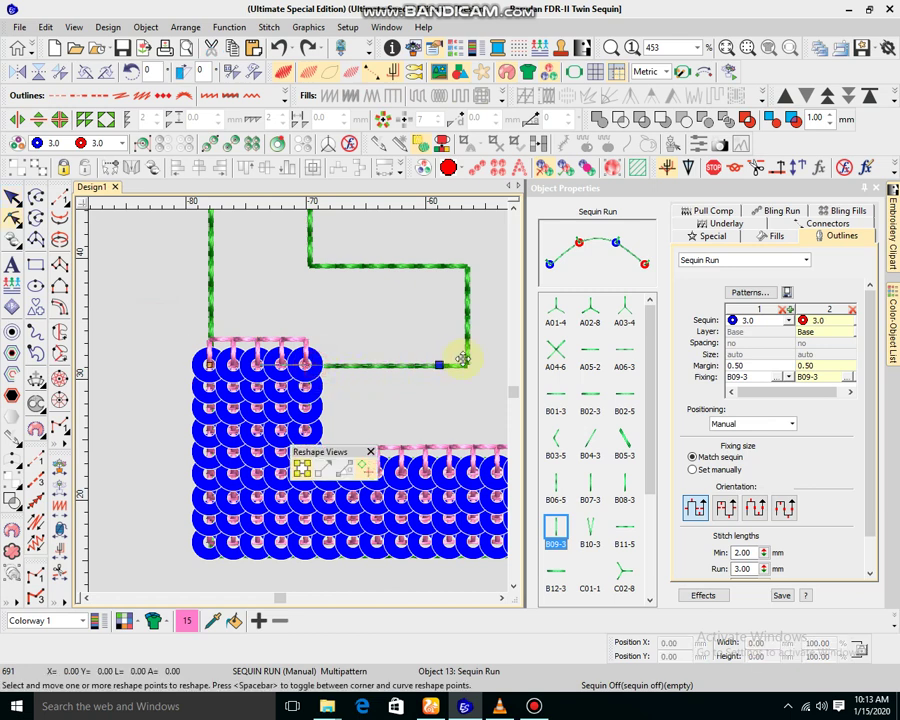
click(453, 356)
click(392, 368)
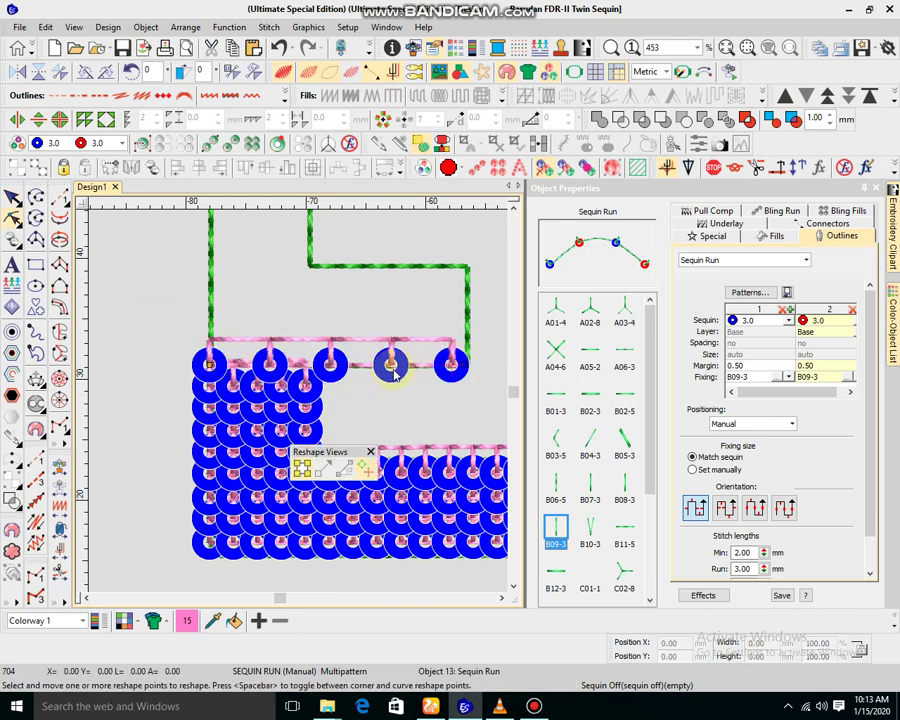
drag(391, 368, 185, 349)
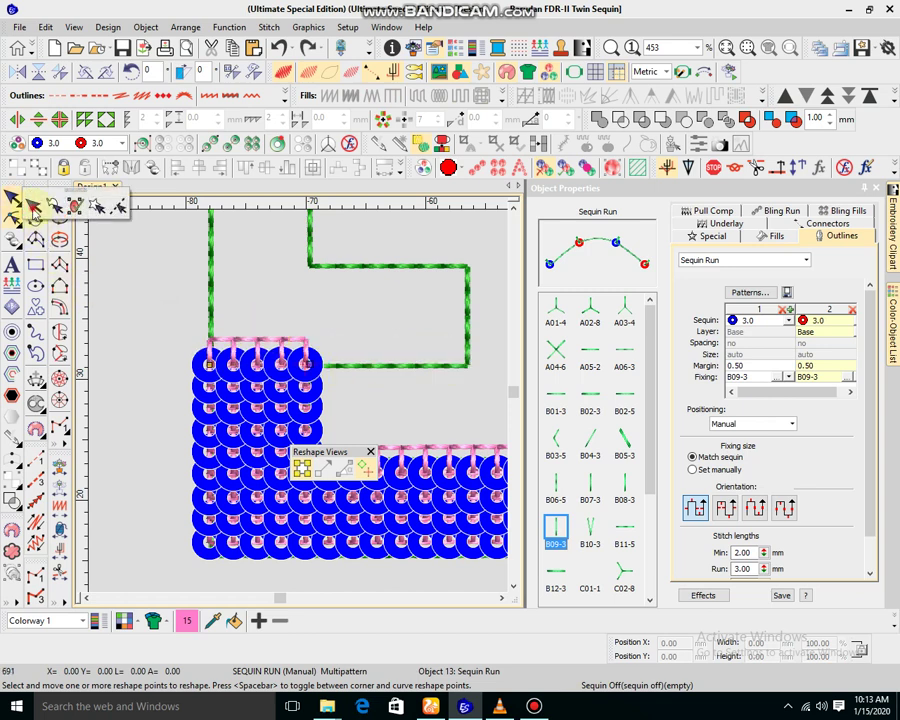
click(33, 204)
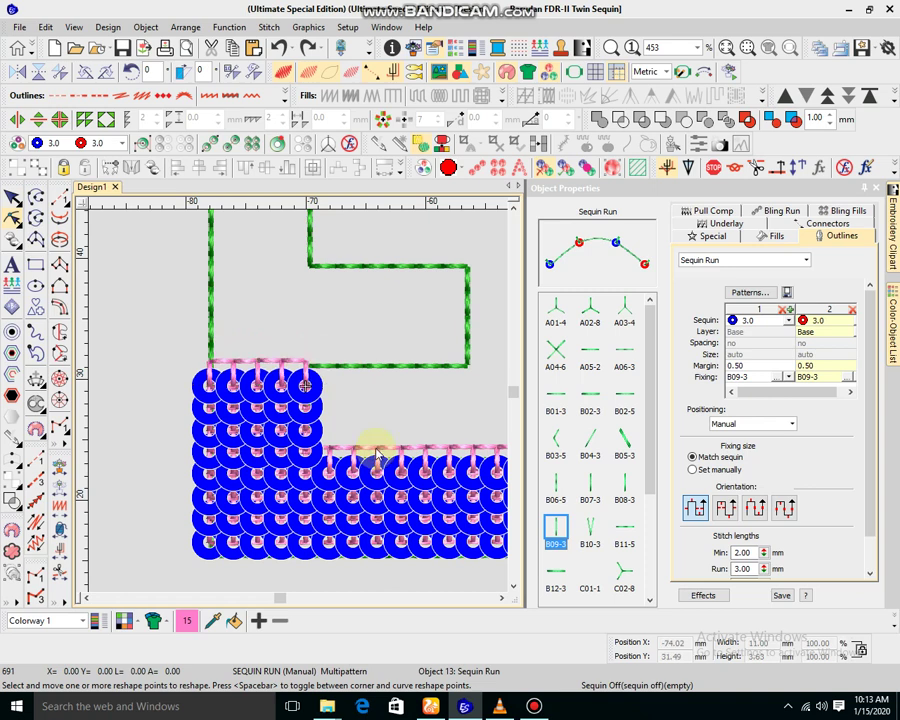
key(Escape)
key(Escape)
Step: Duplicate the full-width fourth row and place the copy about 9.2 mm above it, at the base of the E's middle arm
click(377, 456)
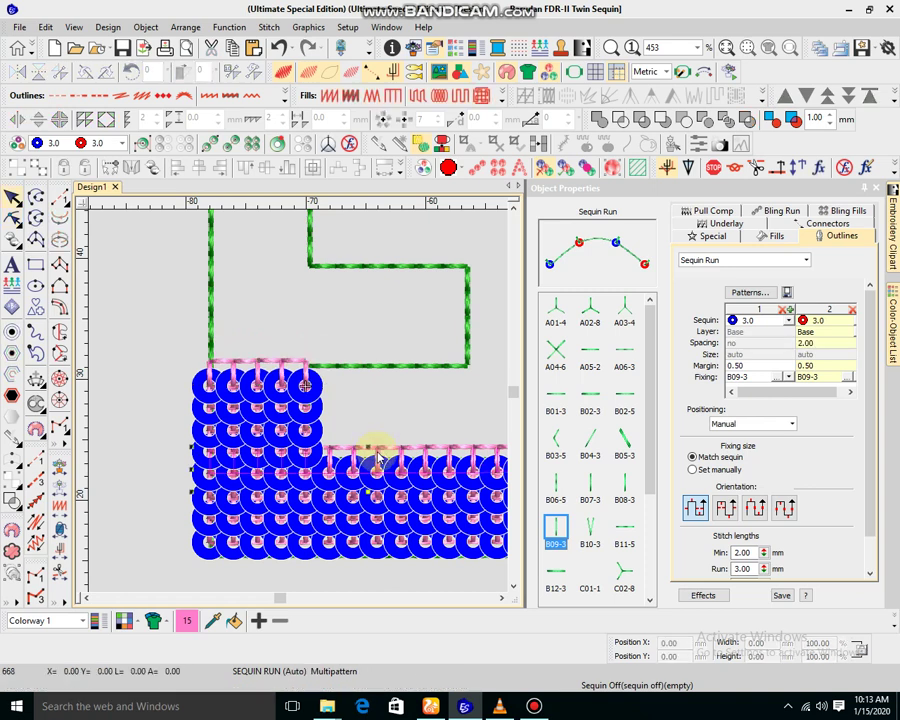
click(382, 457)
scroll(386, 455, down, 3)
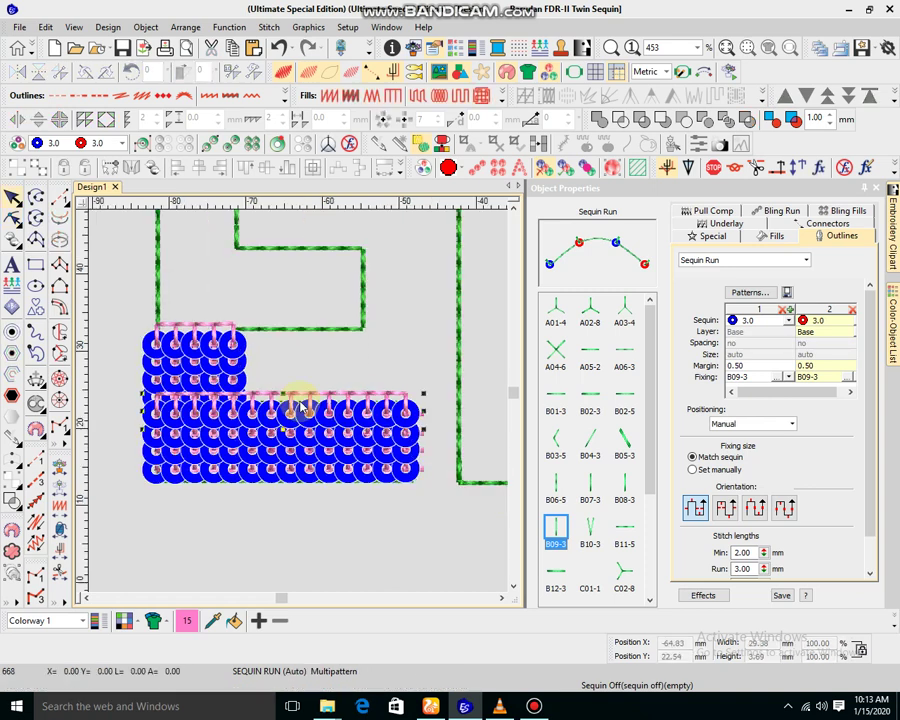
drag(298, 402, 281, 371)
scroll(303, 388, up, 2)
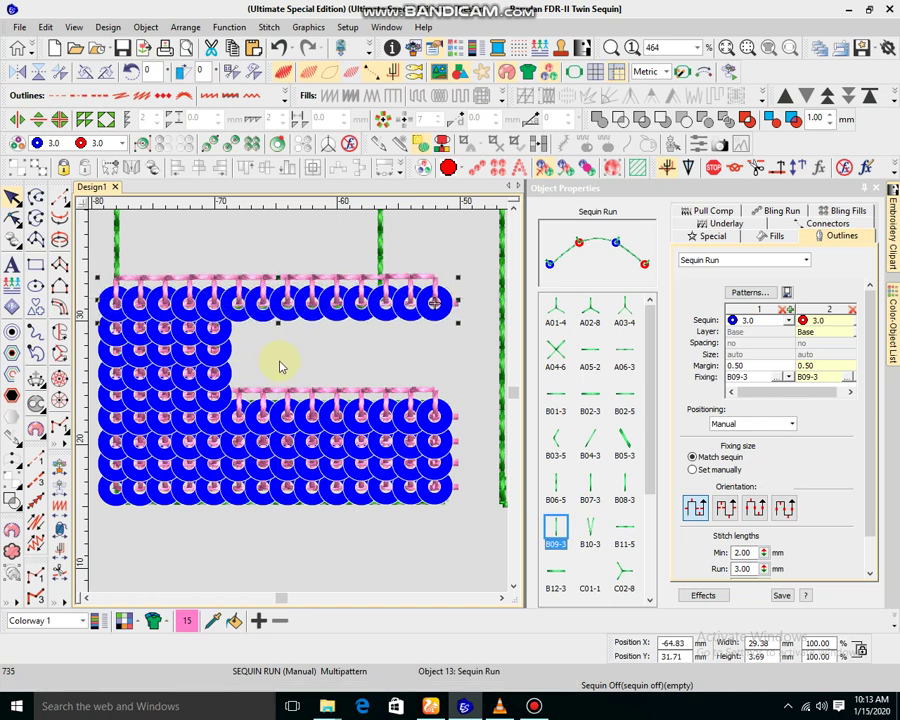
Step: Trim the copied full-width row at the middle arm's outer edge by deleting its end node, and shift the remaining end node slightly outward
key(h)
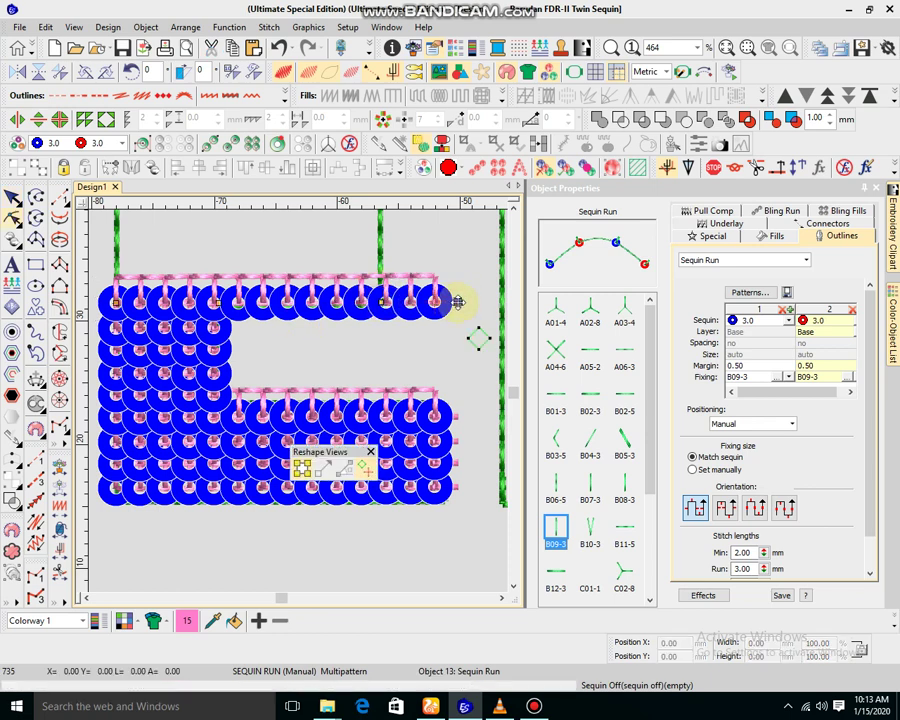
drag(457, 302, 362, 302)
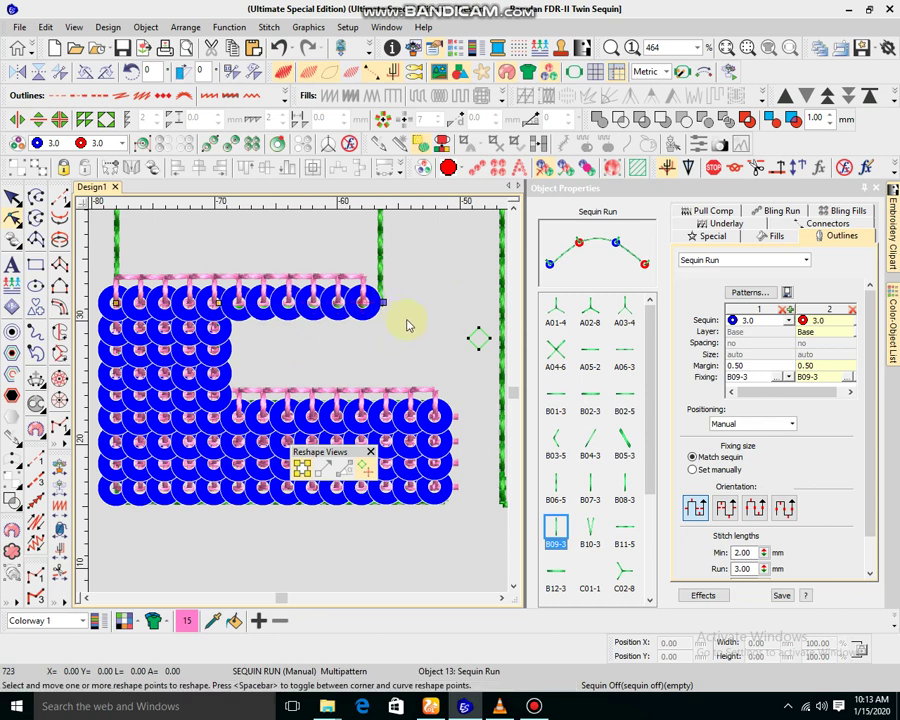
key(Right)
drag(409, 326, 411, 326)
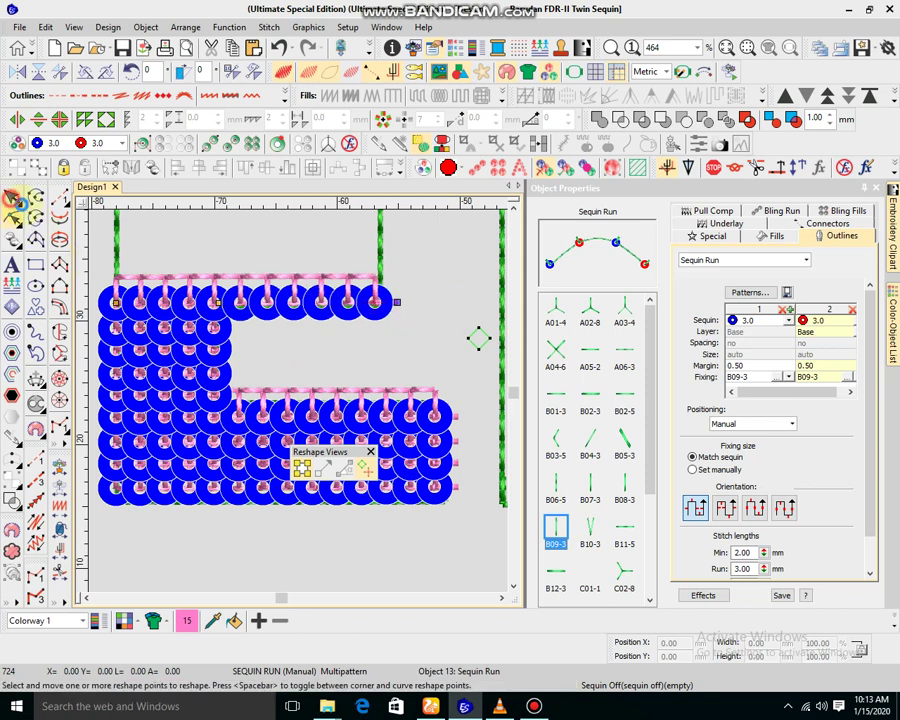
Step: Return to object selection and delete the trimmed sequin row from the E's middle arm
click(13, 198)
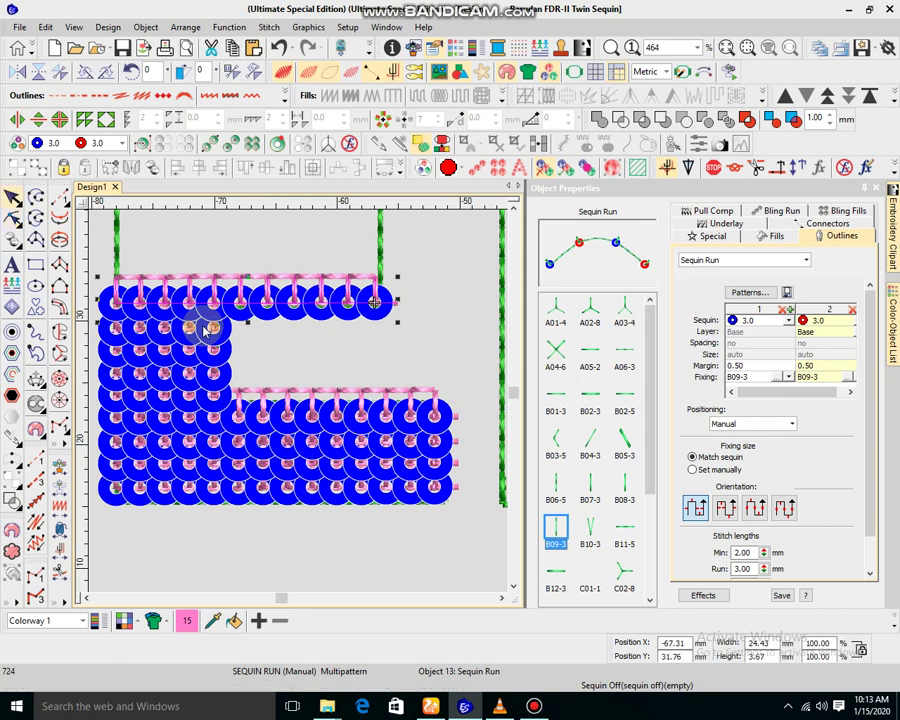
click(280, 347)
click(281, 308)
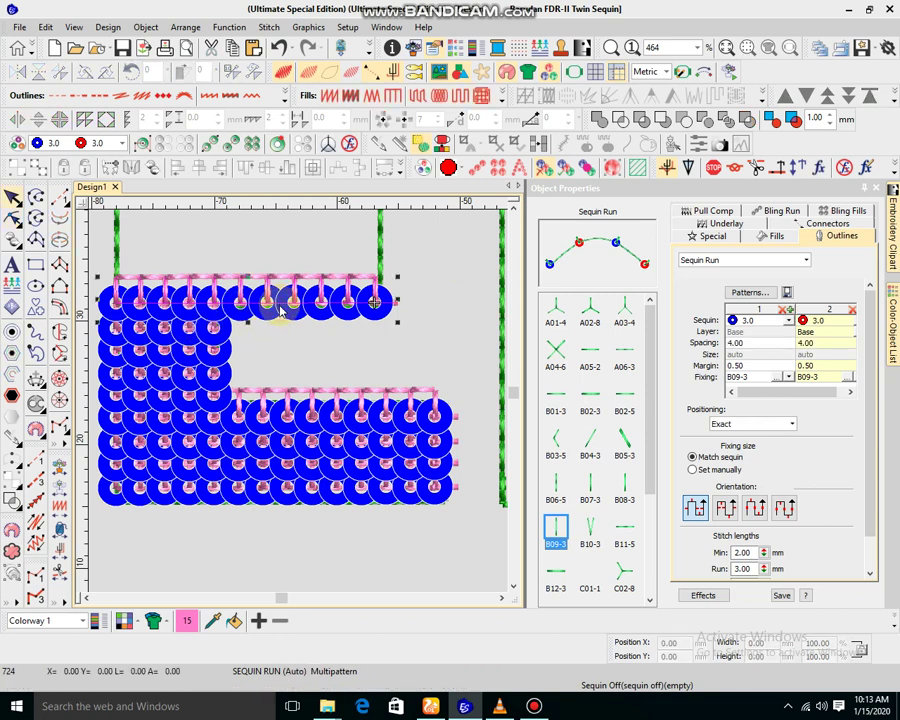
key(Delete)
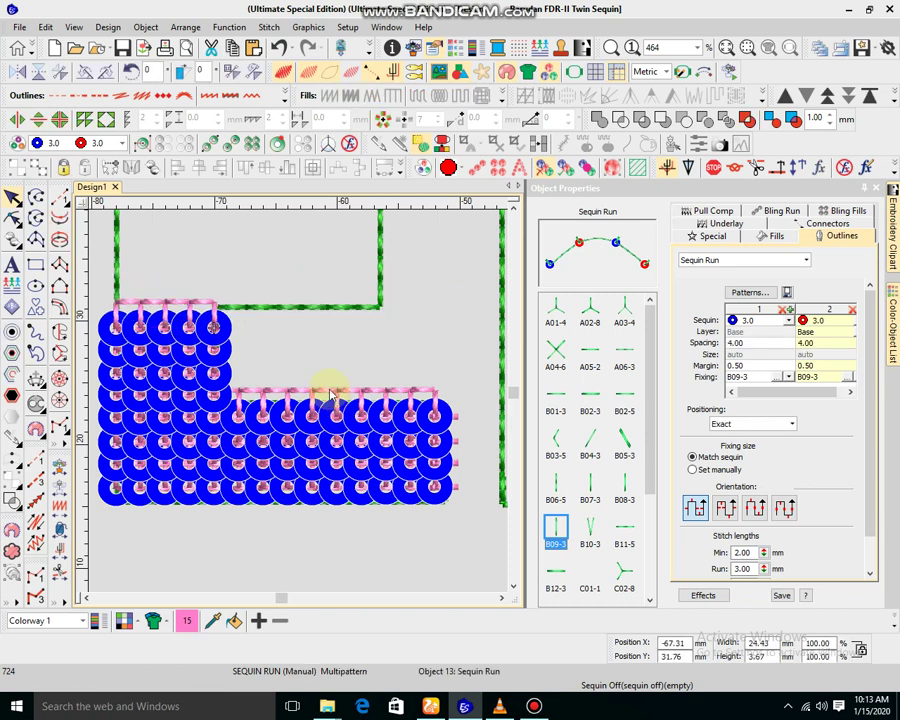
Step: Duplicate the full-width fourth row about 9.2 mm higher at the middle arm's base and trim its end node at the arm's outer edge
click(332, 398)
click(436, 352)
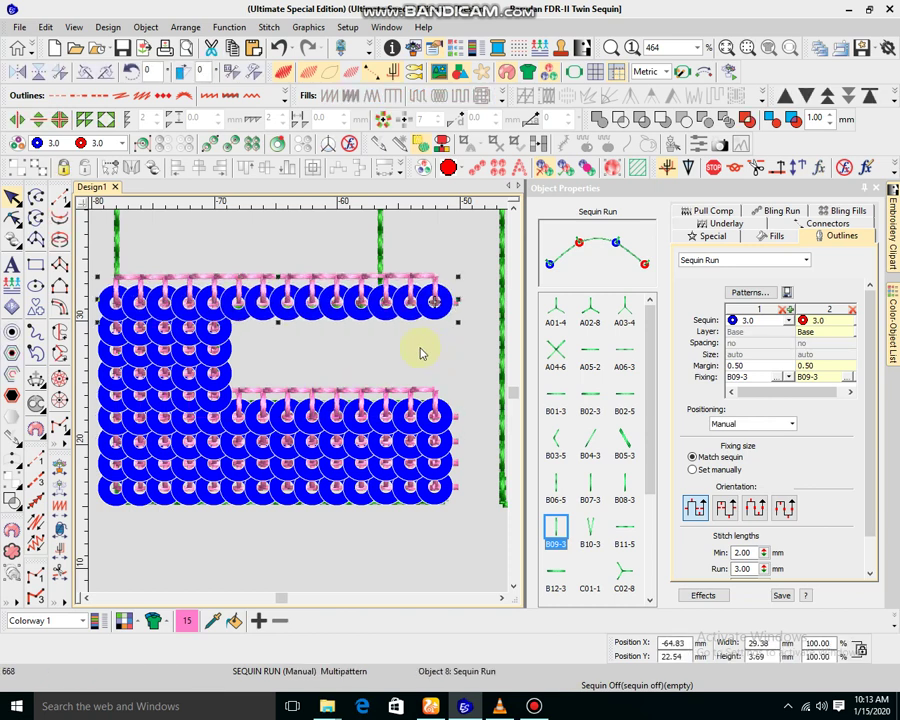
key(h)
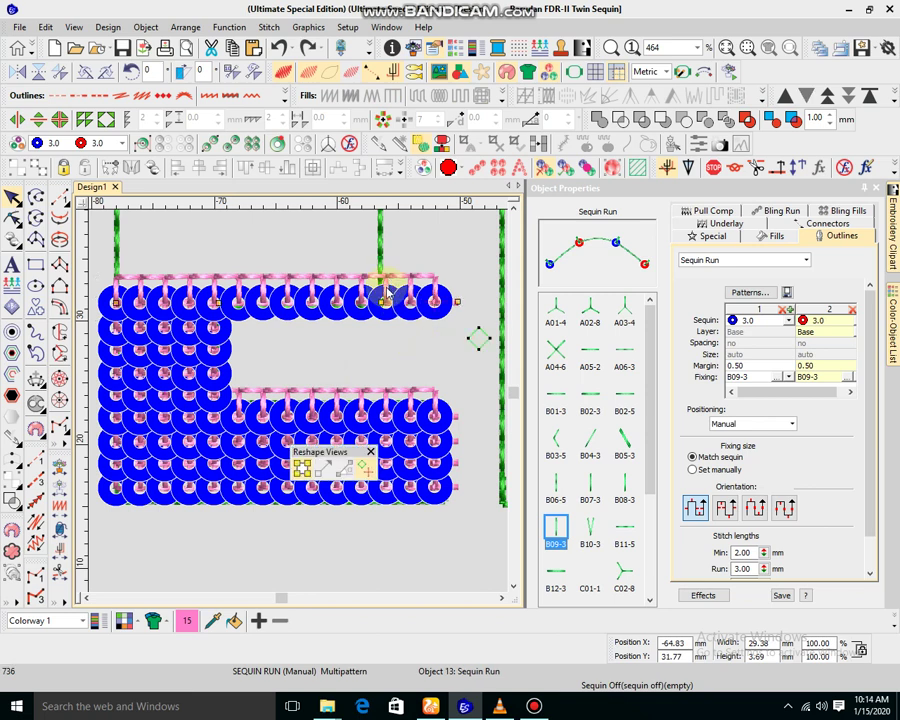
click(386, 298)
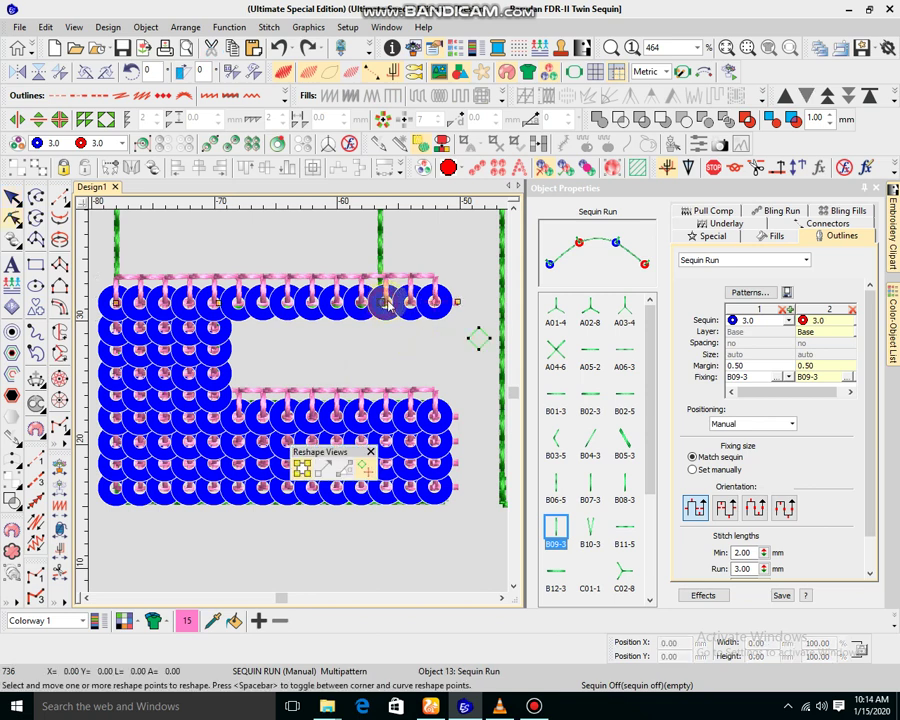
click(455, 304)
key(Delete)
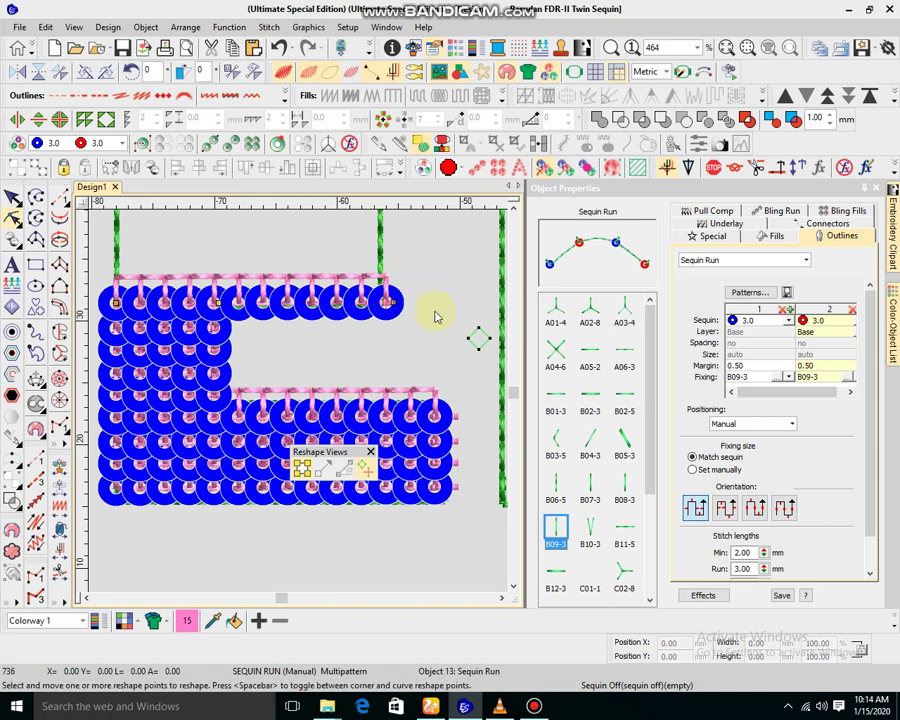
click(13, 198)
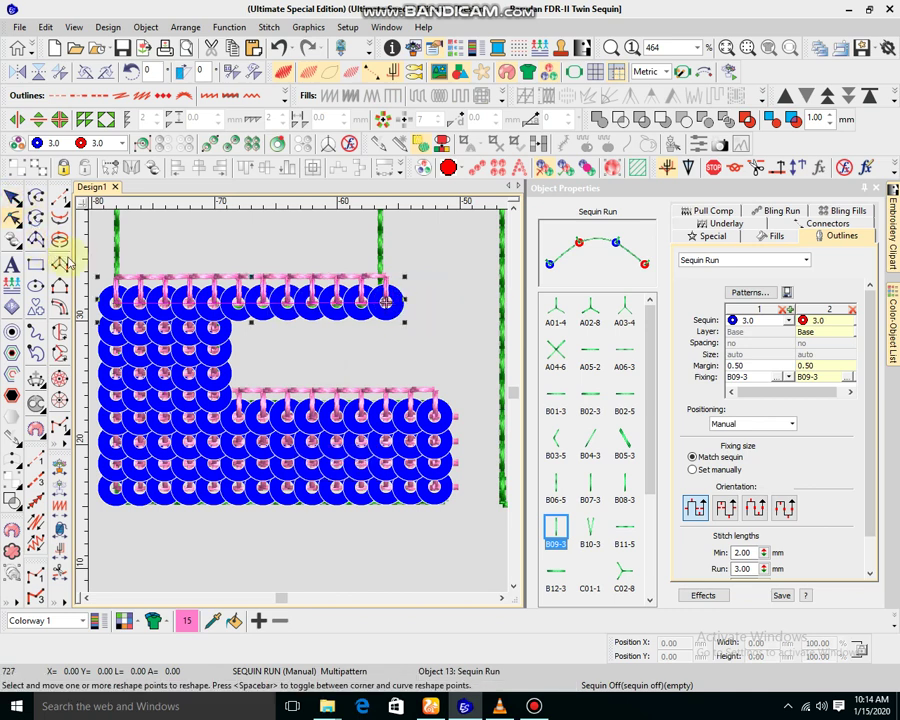
Step: Duplicate the trimmed sequin row and place the copy about 2.1 mm above it in the E's middle arm
click(122, 278)
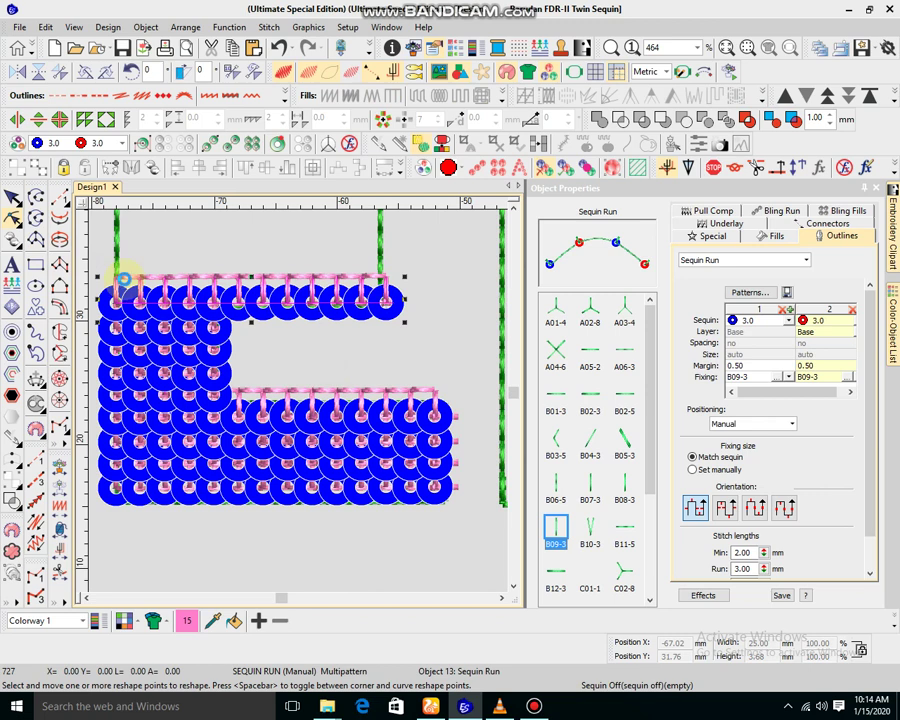
mouse_move(122, 278)
mouse_down()
mouse_move(120, 265)
mouse_move(124, 279)
mouse_up()
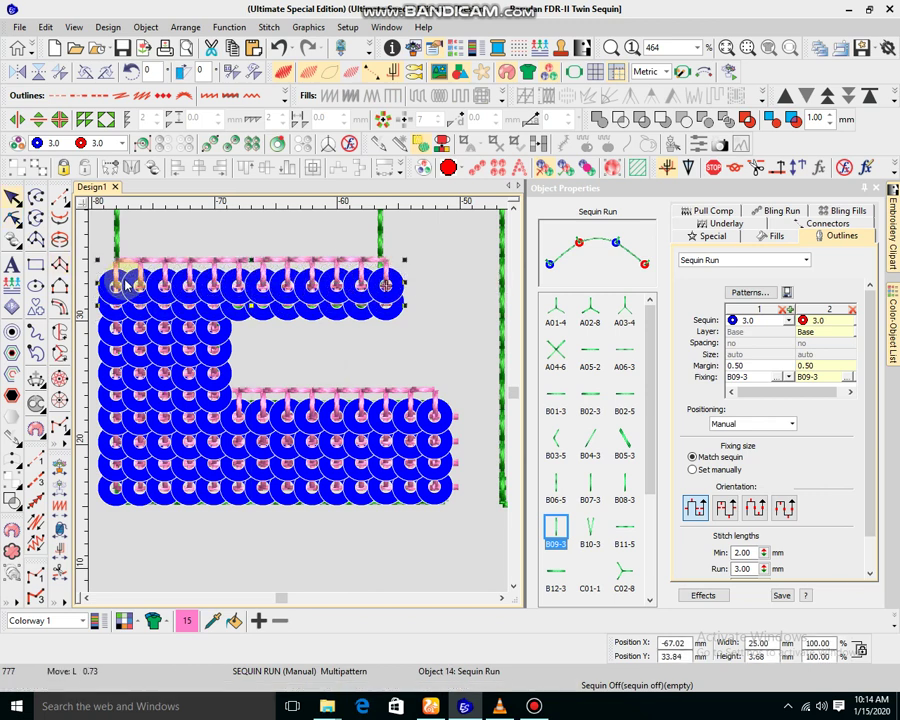
key(0)
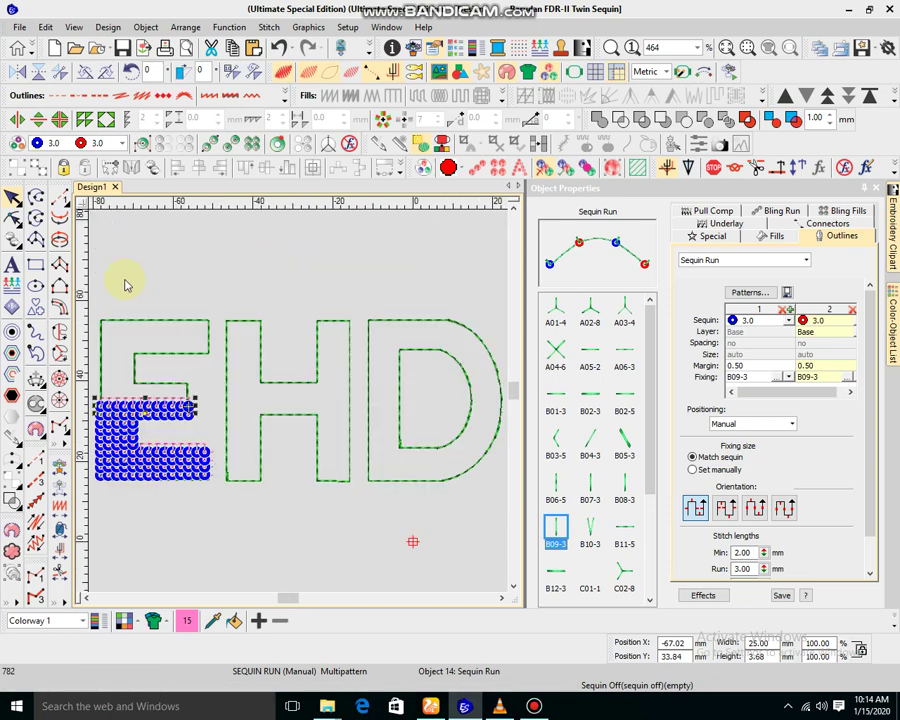
scroll(297, 398, up, 3)
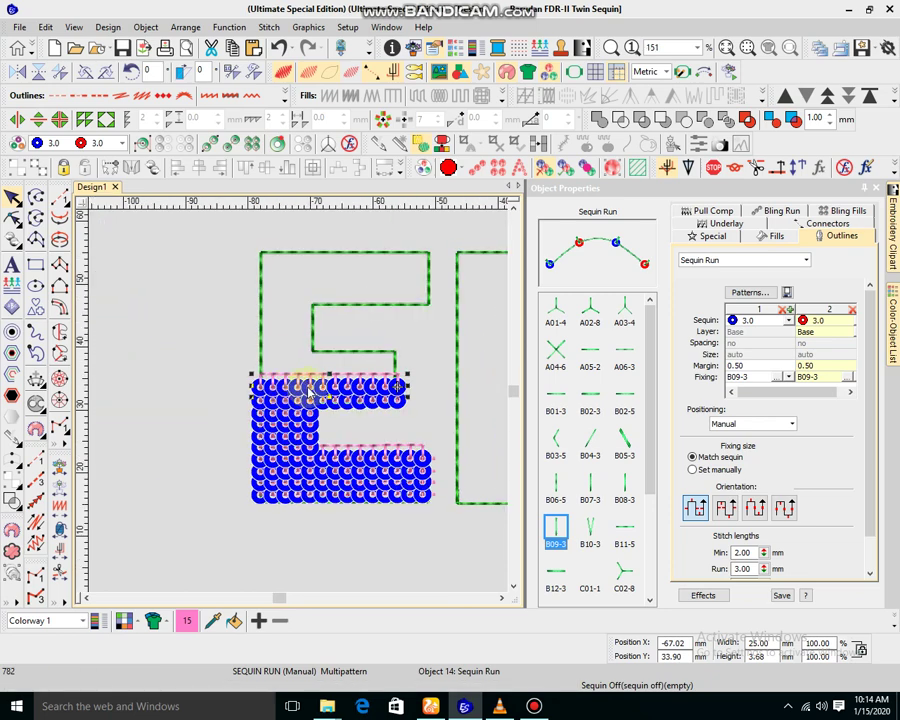
scroll(305, 400, up, 2)
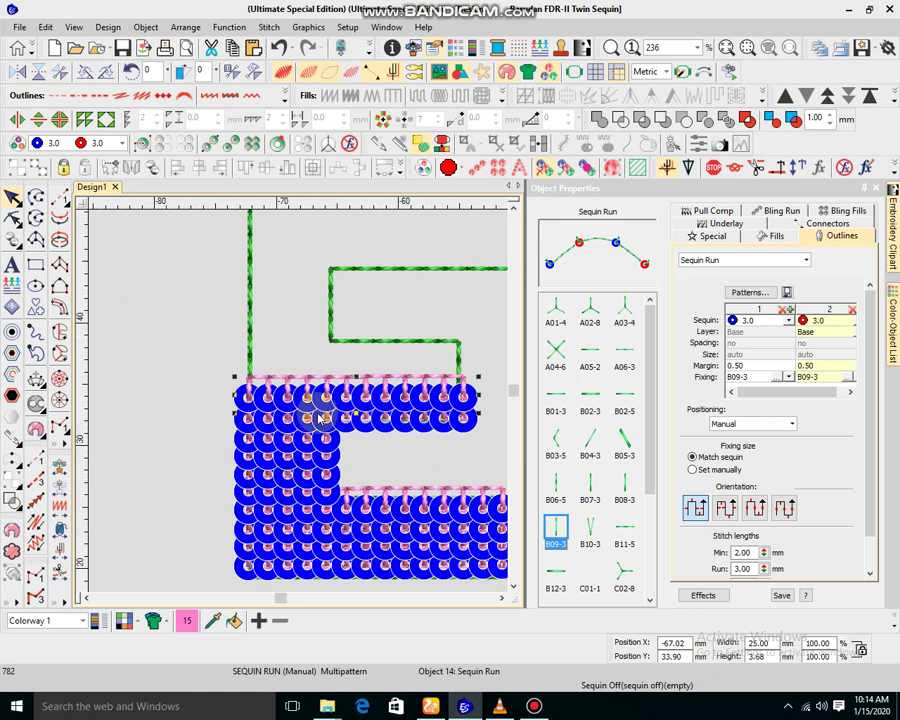
scroll(314, 410, up, 1)
Step: Fine-tune the height of the middle arm's second sequin row to Y 33.72 mm
key(Up)
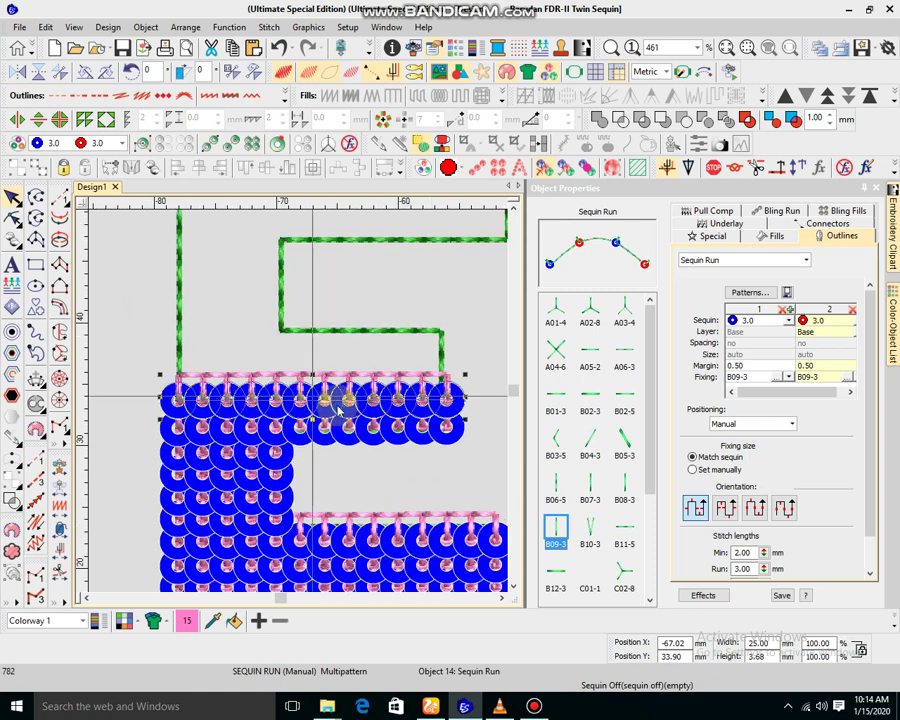
key(Up)
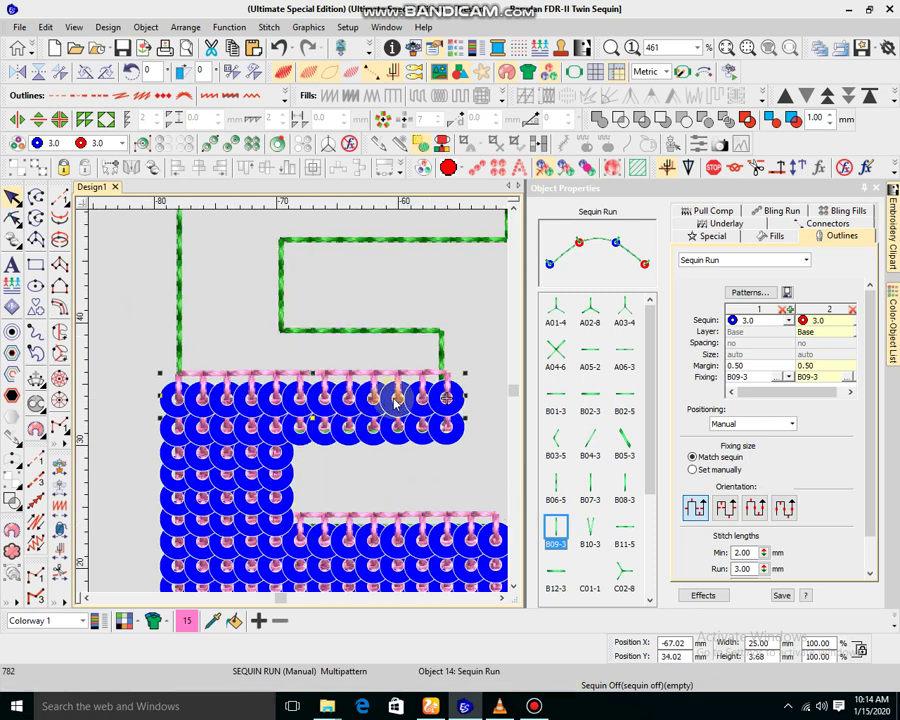
key(Down)
key(Down)
key(Down)
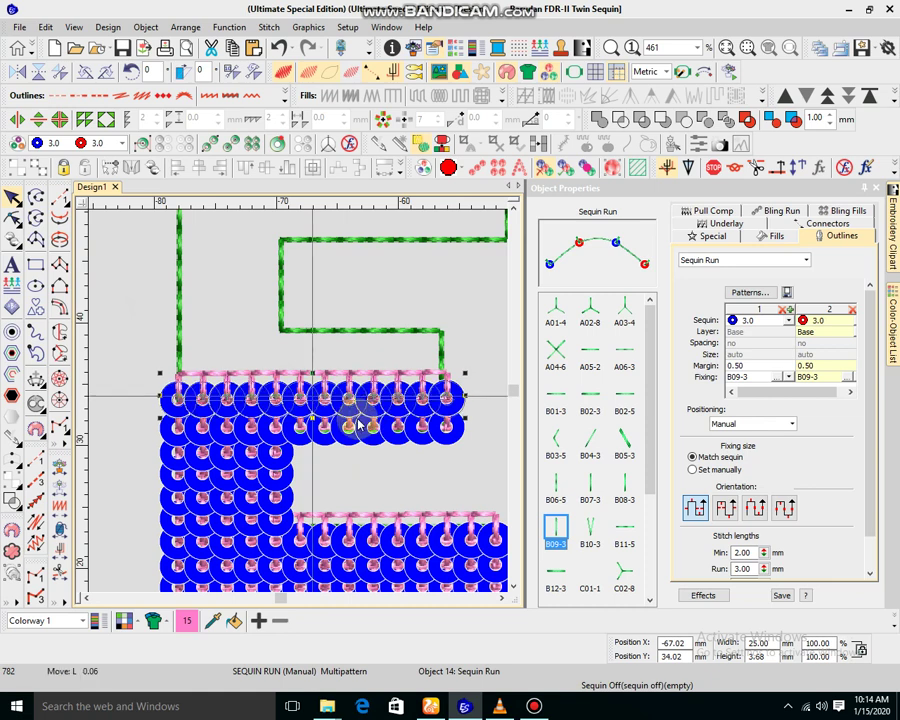
key(Down)
key(Down)
key(Down)
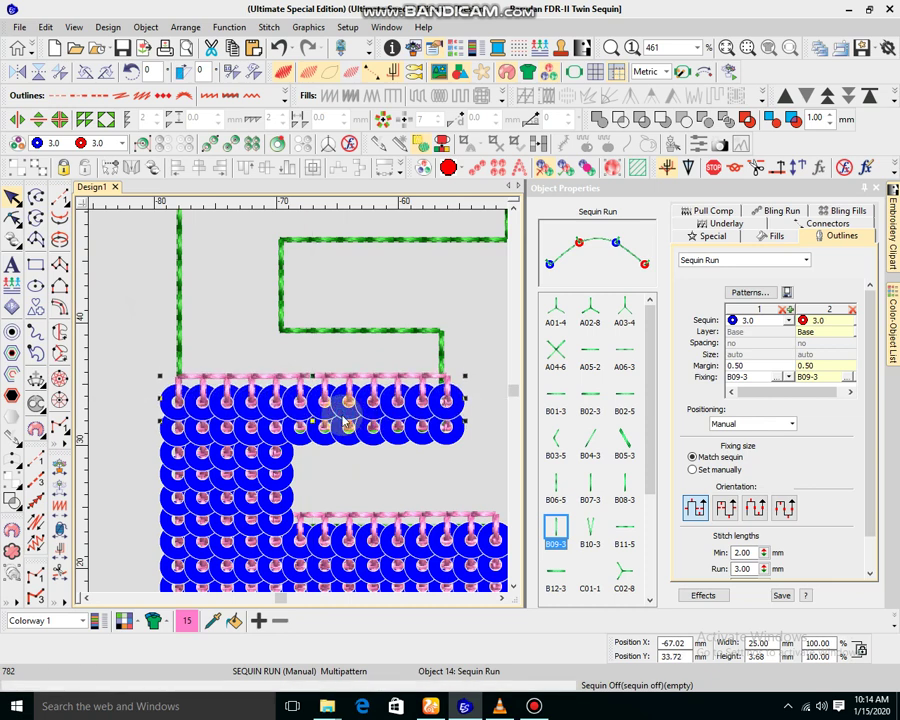
Step: Duplicate the second row as the middle arm's third sequin row and nudge the copy to about 2 mm above it
mouse_move(346, 423)
mouse_down()
mouse_move(340, 410)
mouse_move(348, 403)
mouse_up()
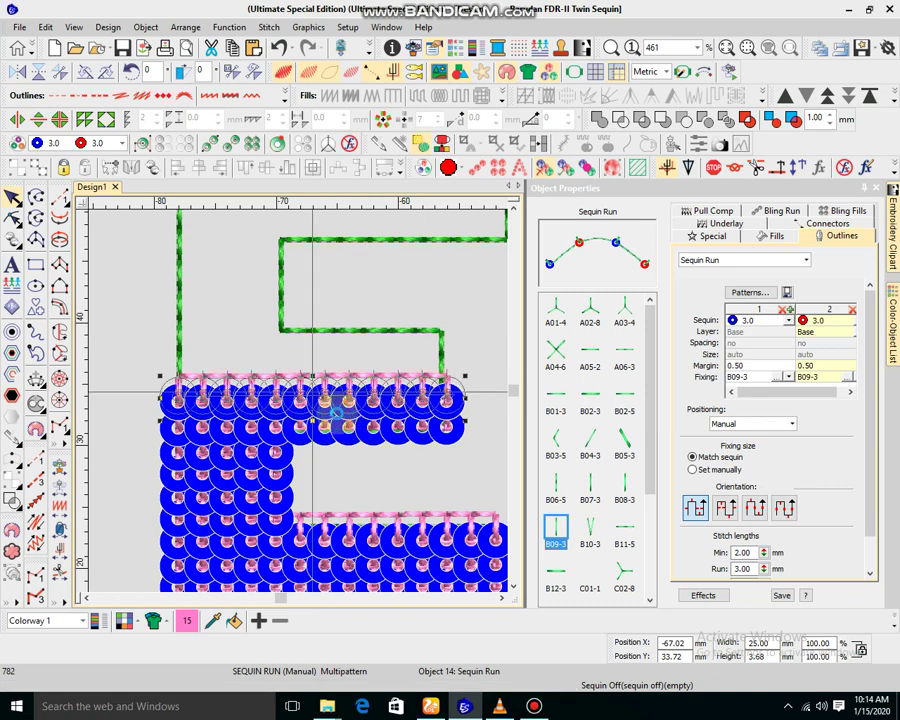
key(Up)
key(Up)
key(Up)
key(Up)
key(Up)
key(Up)
key(Up)
key(Up)
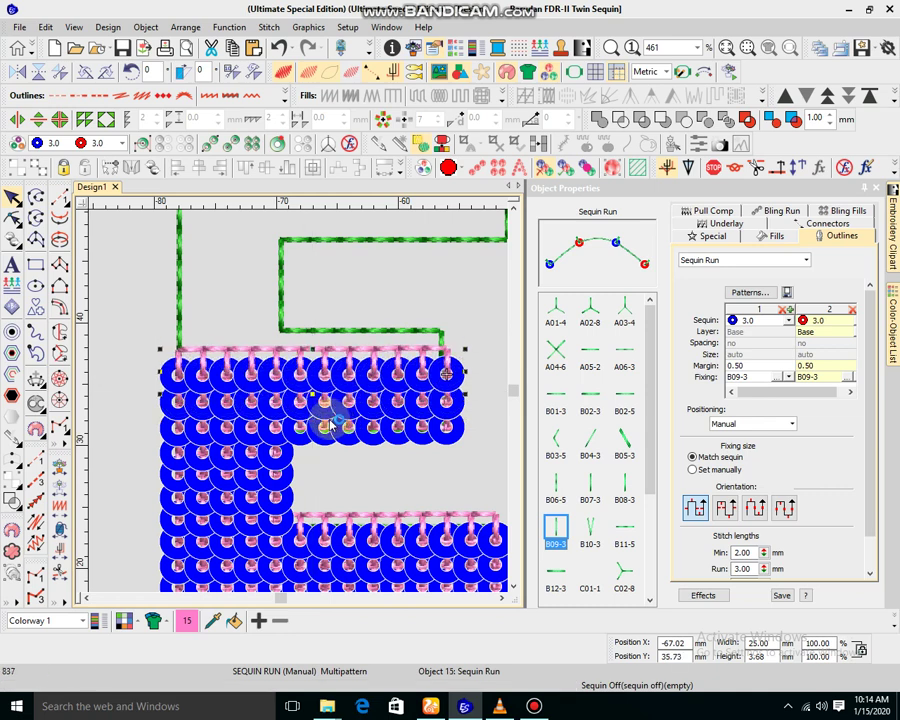
drag(324, 424, 320, 424)
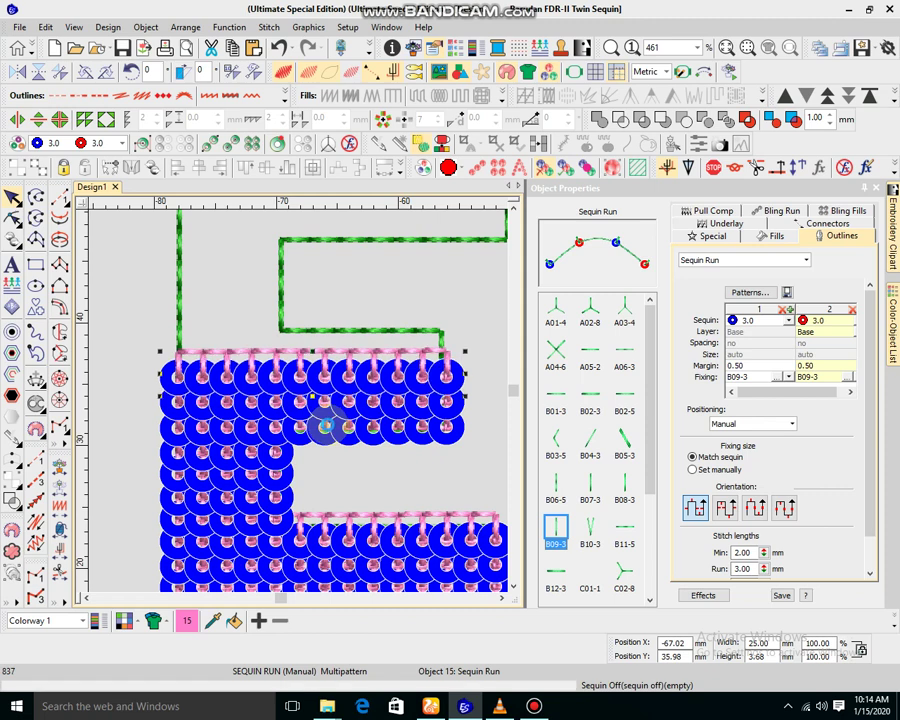
key(Down)
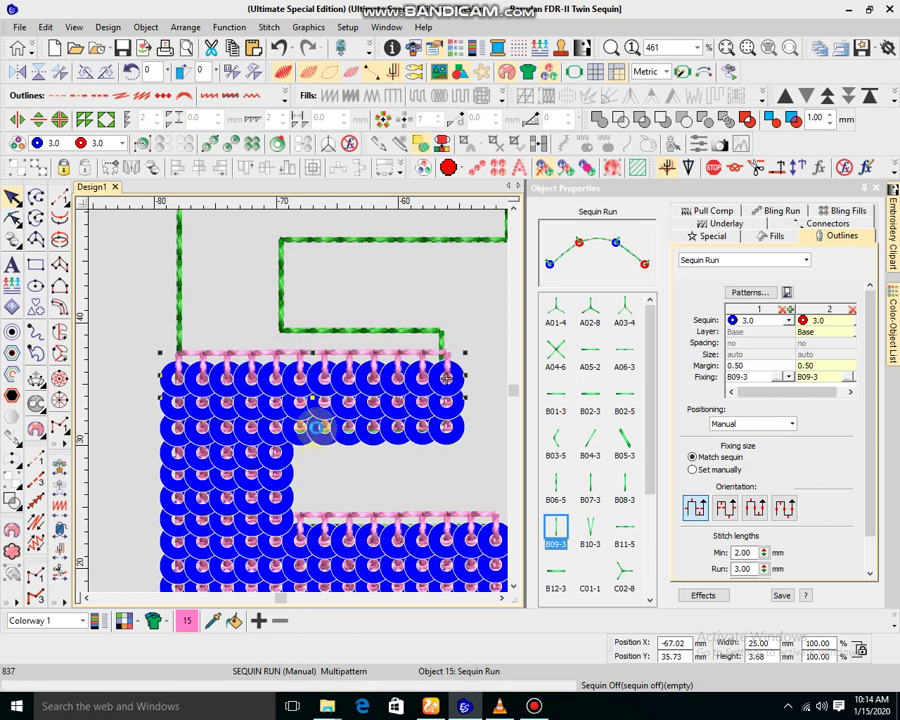
Step: Duplicate the third row as the middle arm's fourth sequin row and position the copy at about Y 37.57 mm
drag(311, 401, 305, 405)
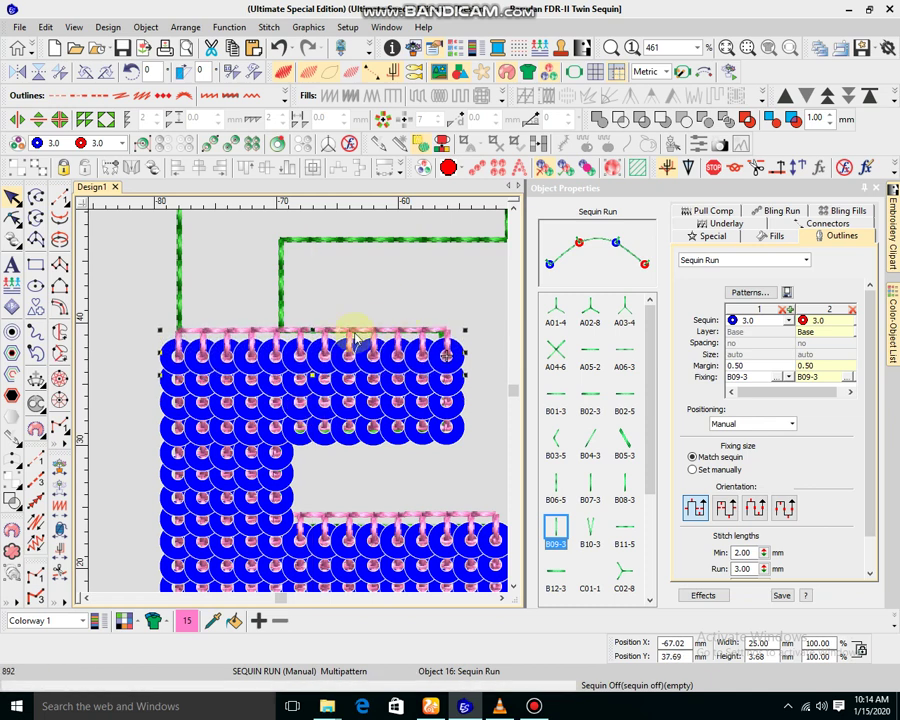
scroll(320, 370, down, 1)
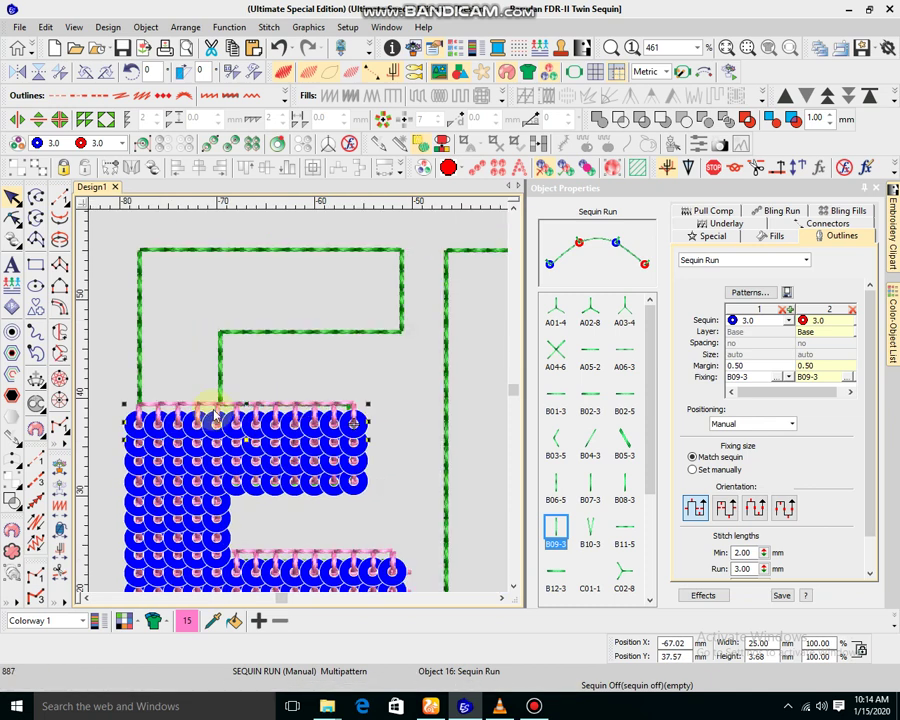
Step: Select the three short sequin rows in the E's stem between the lower and middle arms and group them
click(217, 522)
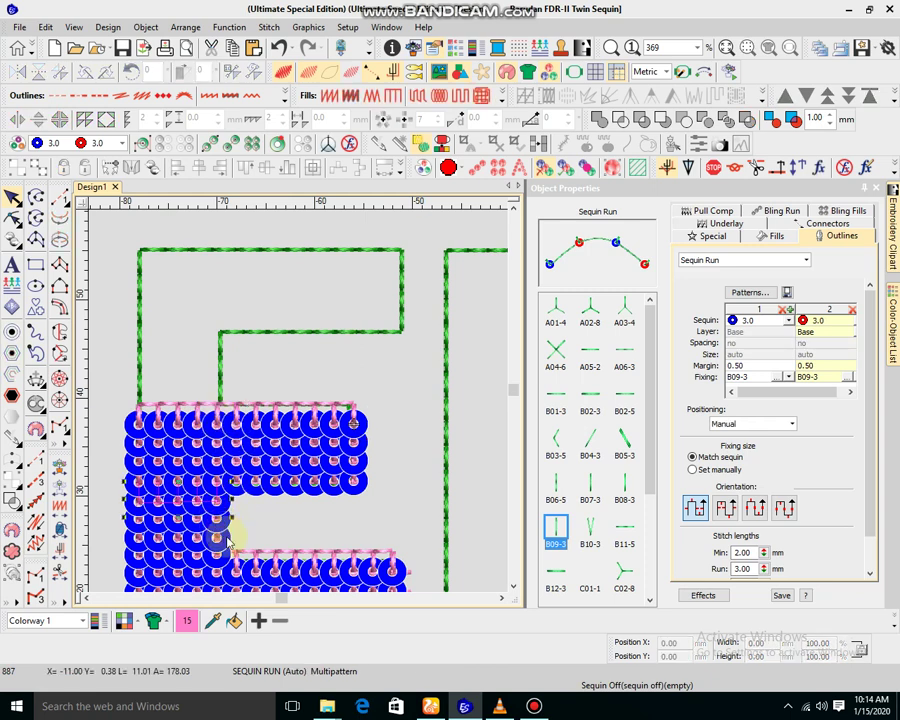
click(230, 540)
key(Return)
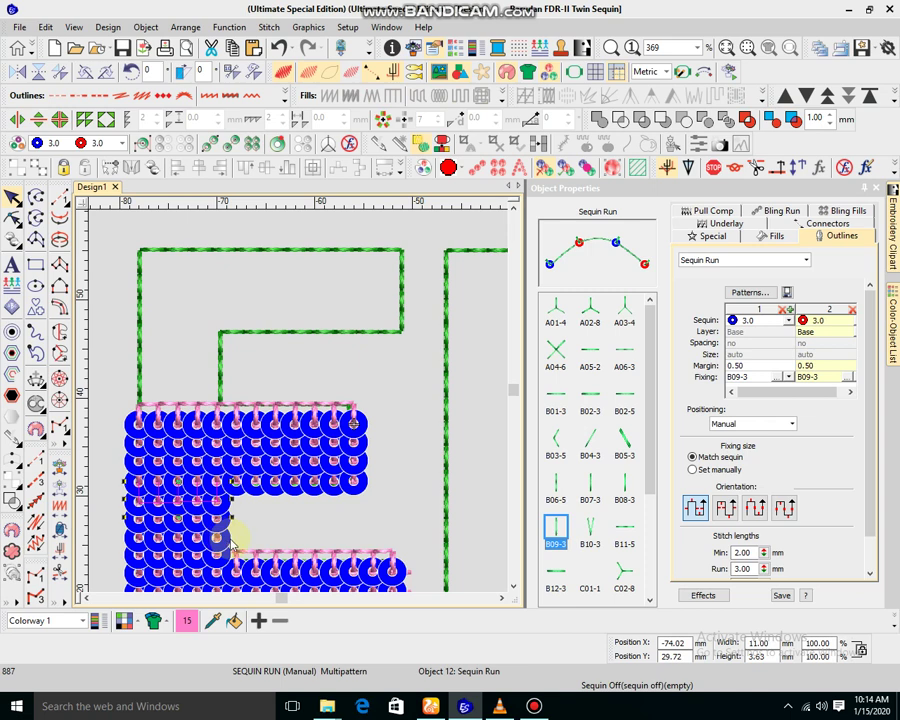
scroll(226, 530, down, 2)
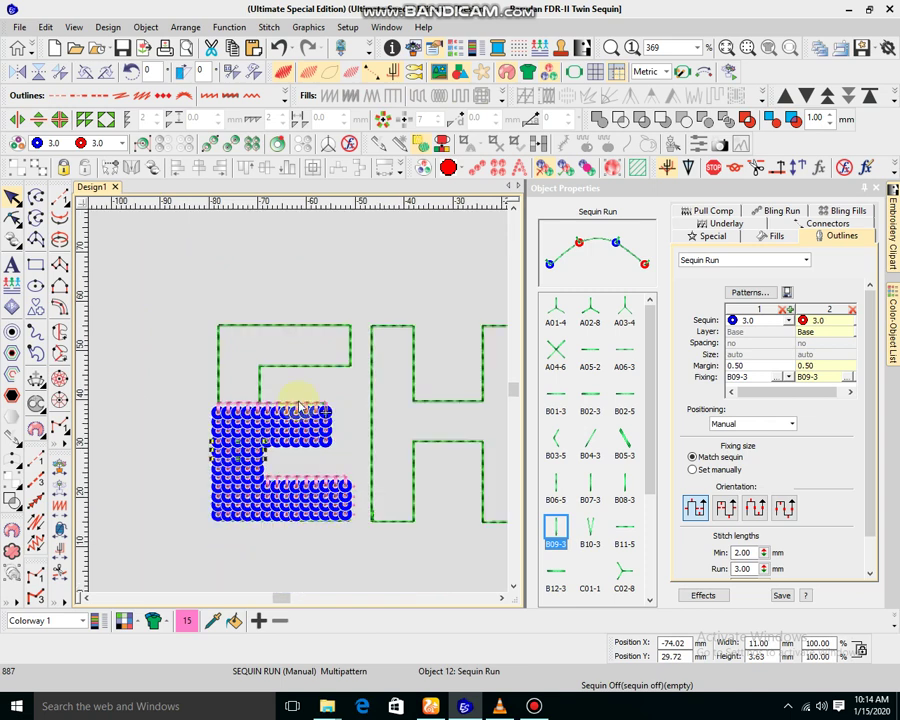
scroll(294, 400, up, 1)
drag(245, 417, 371, 351)
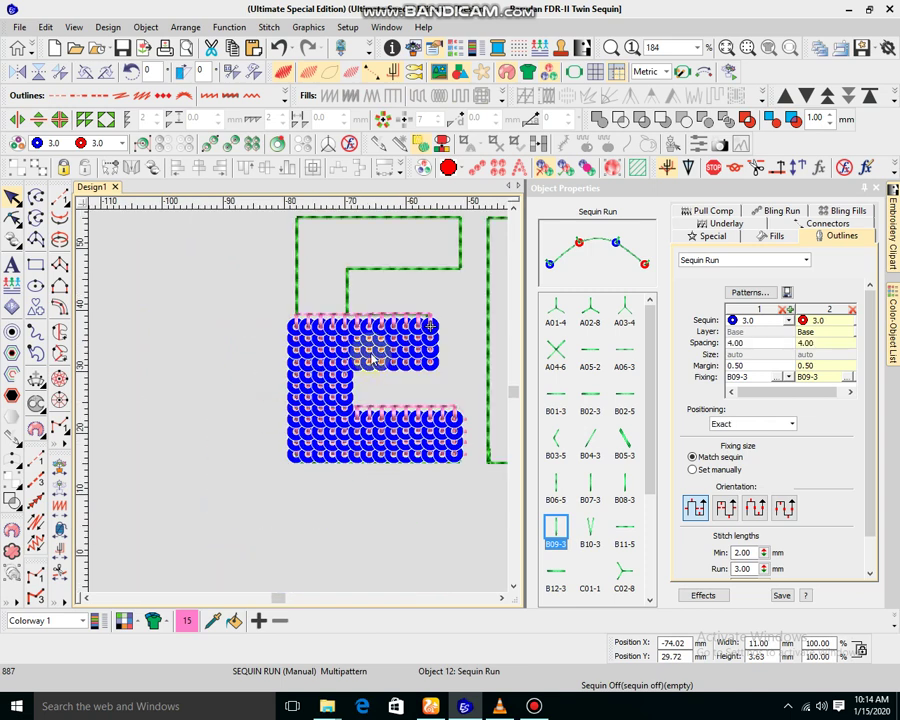
click(368, 415)
key(Return)
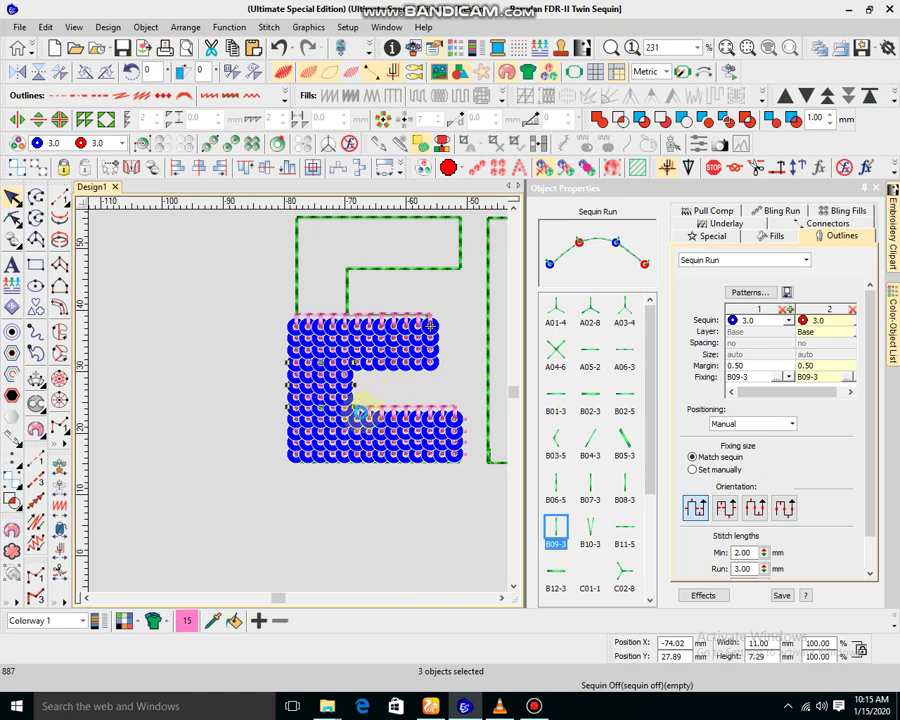
key(ctrl+g)
Step: Duplicate the grouped short stem rows and move the copy about 5 mm up the E's stem
scroll(294, 400, down, 1)
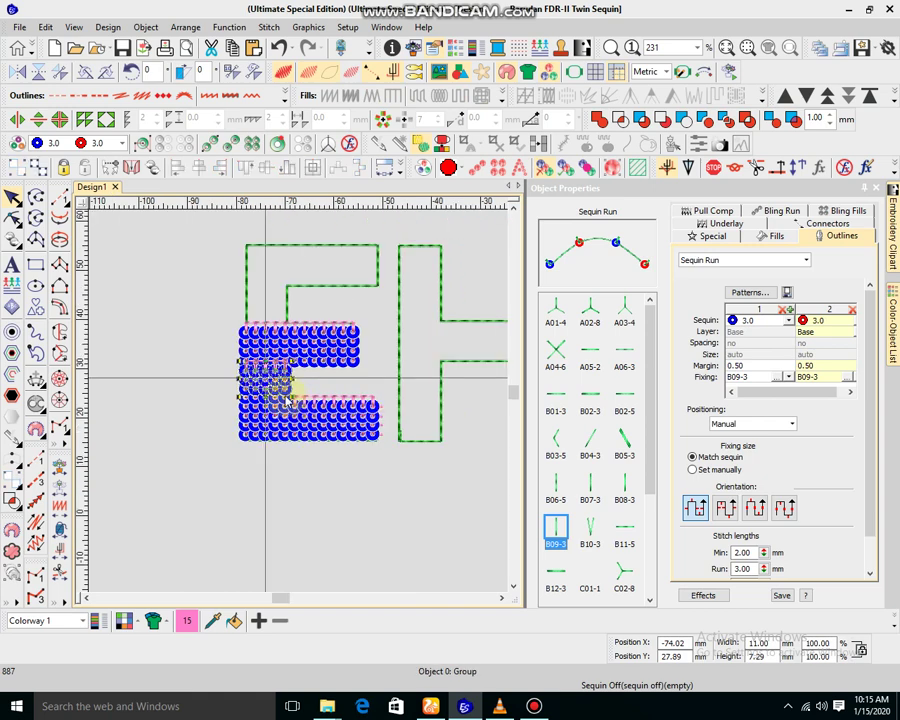
key(Up)
key(Up)
key(Up)
key(Up)
key(Up)
key(Up)
key(Up)
key(Up)
key(Up)
key(Up)
key(Up)
key(Up)
key(Up)
key(Up)
key(Up)
key(Up)
key(Up)
key(Up)
key(Up)
key(Up)
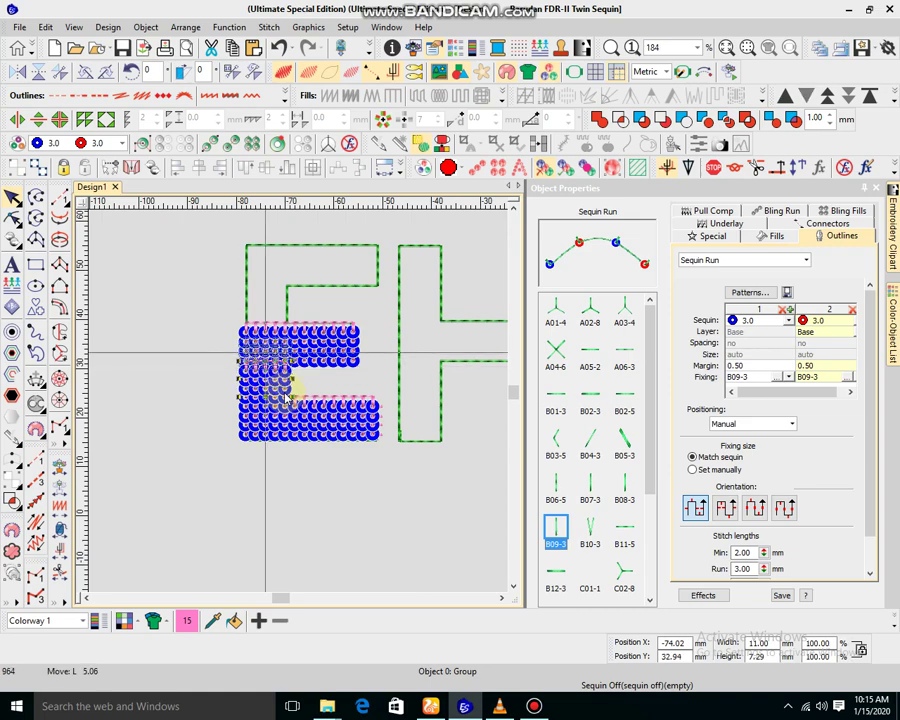